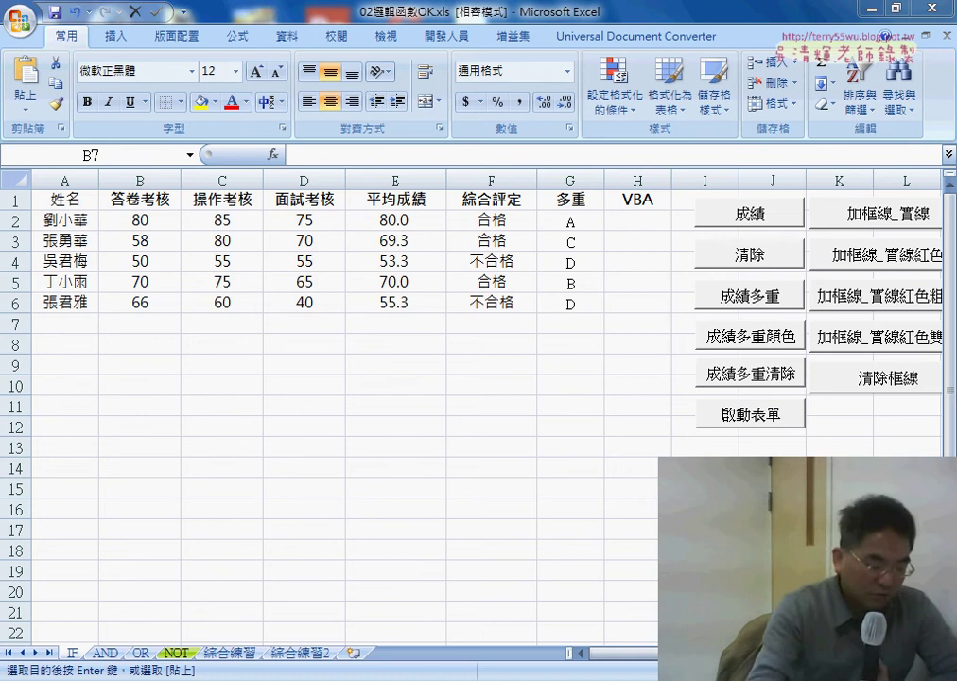
# Step: Launch the 成績系統 grade entry form from the workbook
pyautogui.click(746, 421)
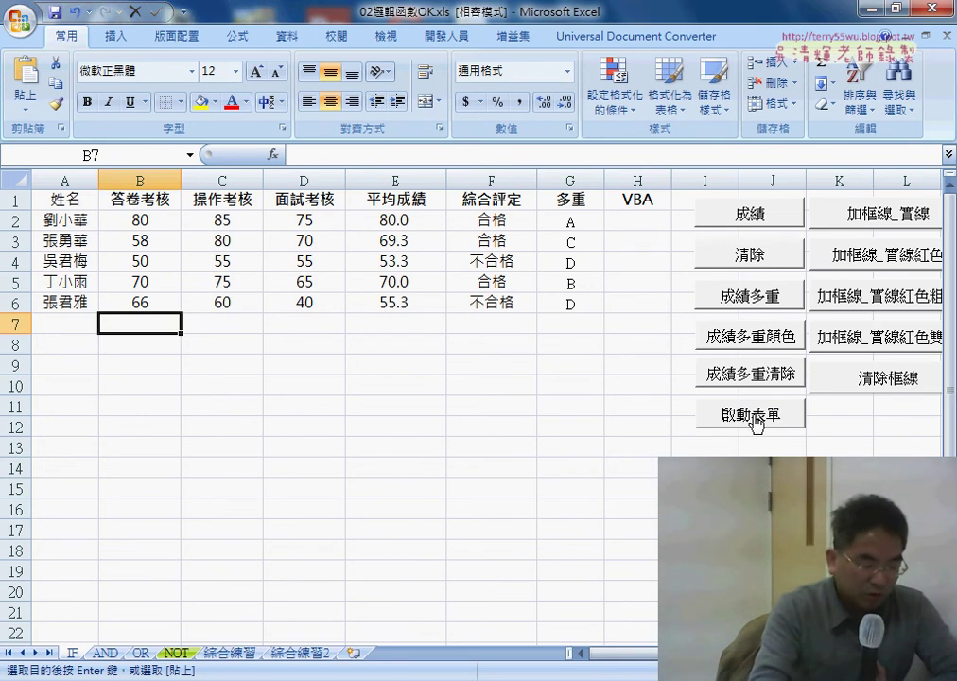
pyautogui.click(756, 424)
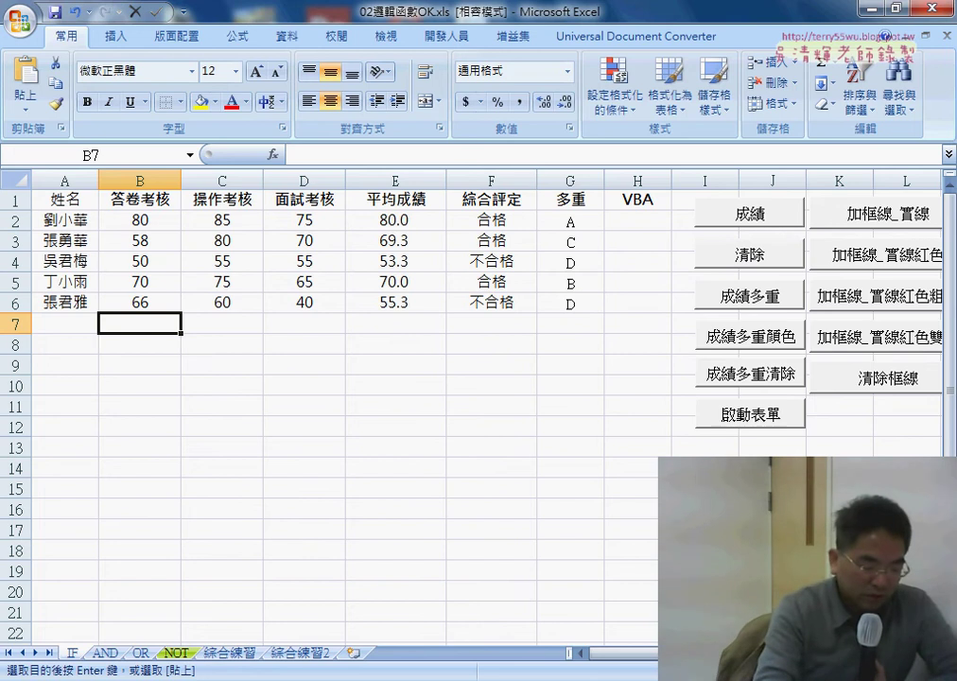
pyautogui.click(750, 425)
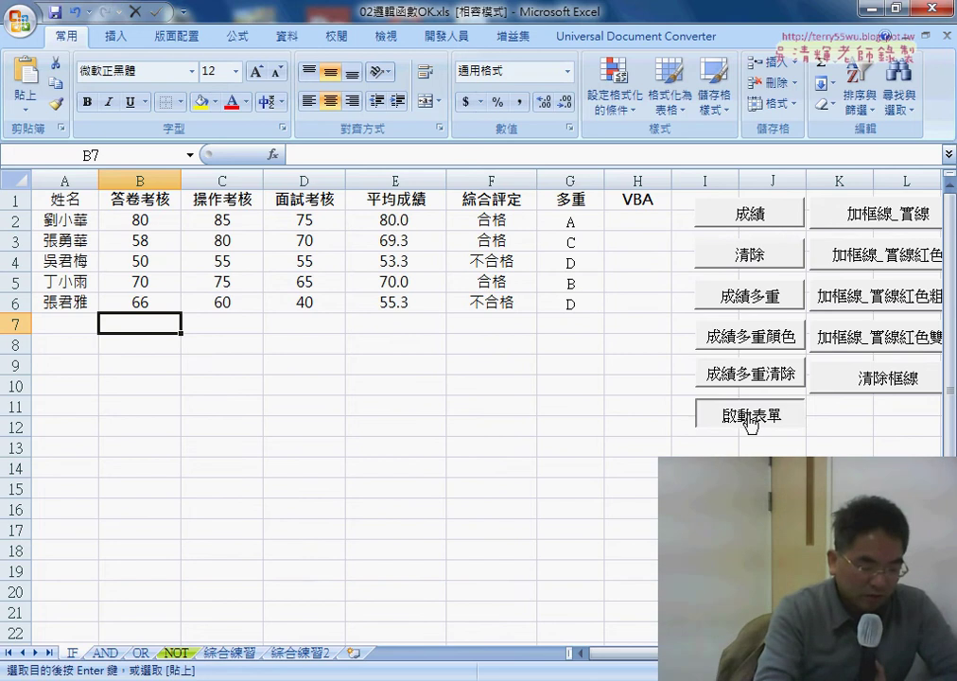
pyautogui.click(568, 258)
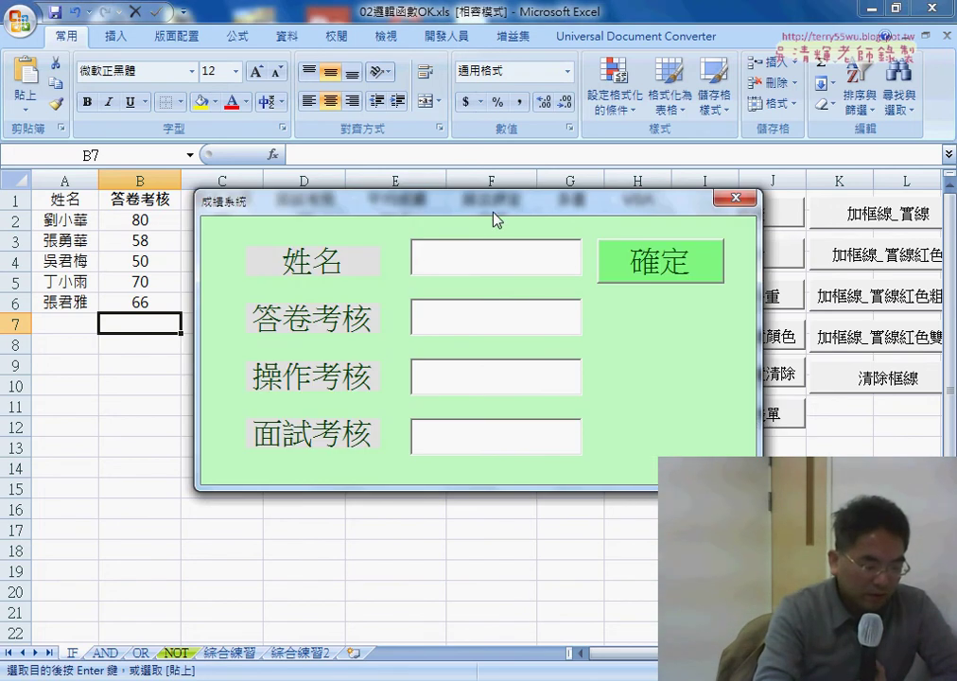
# Step: Move the form aside and submit it empty, triggering the 請輸入姓名!! warning
pyautogui.moveTo(498, 216); pyautogui.dragTo(474, 366)
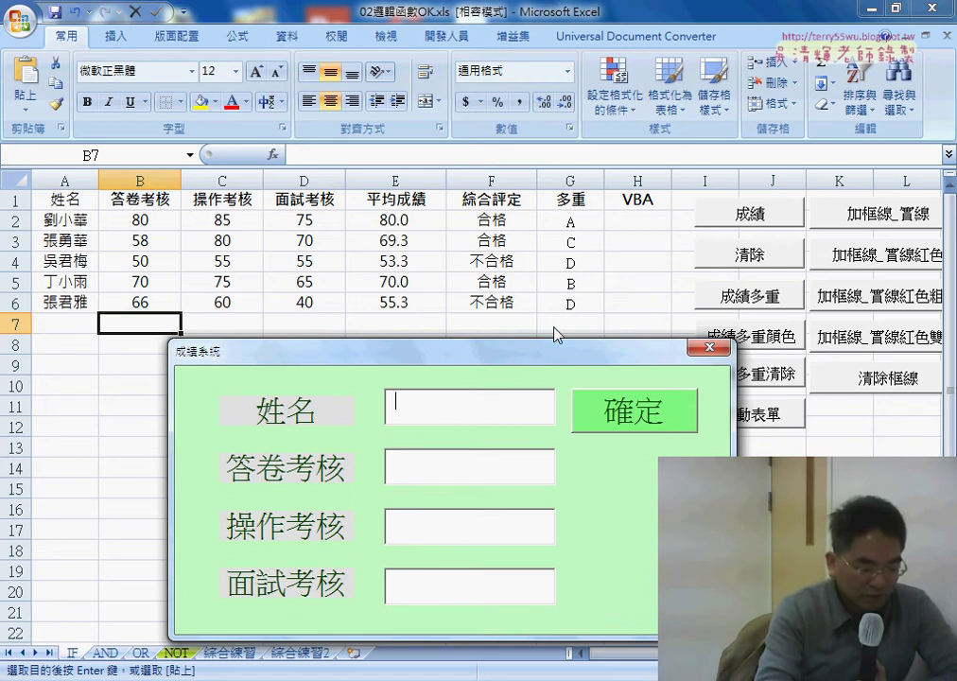
pyautogui.moveTo(521, 354); pyautogui.dragTo(544, 364)
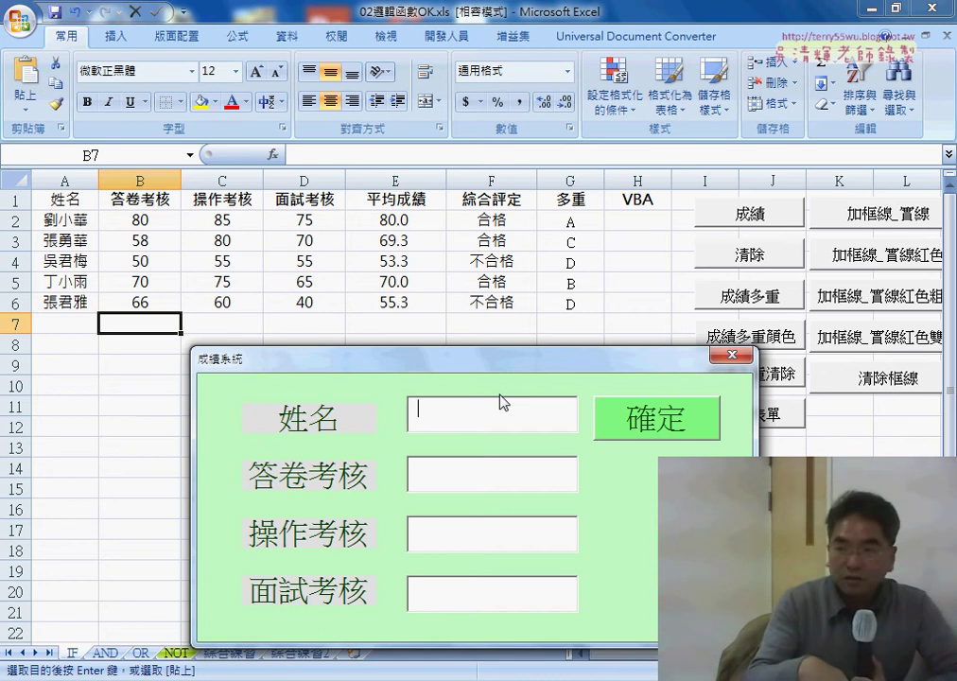
pyautogui.click(657, 430)
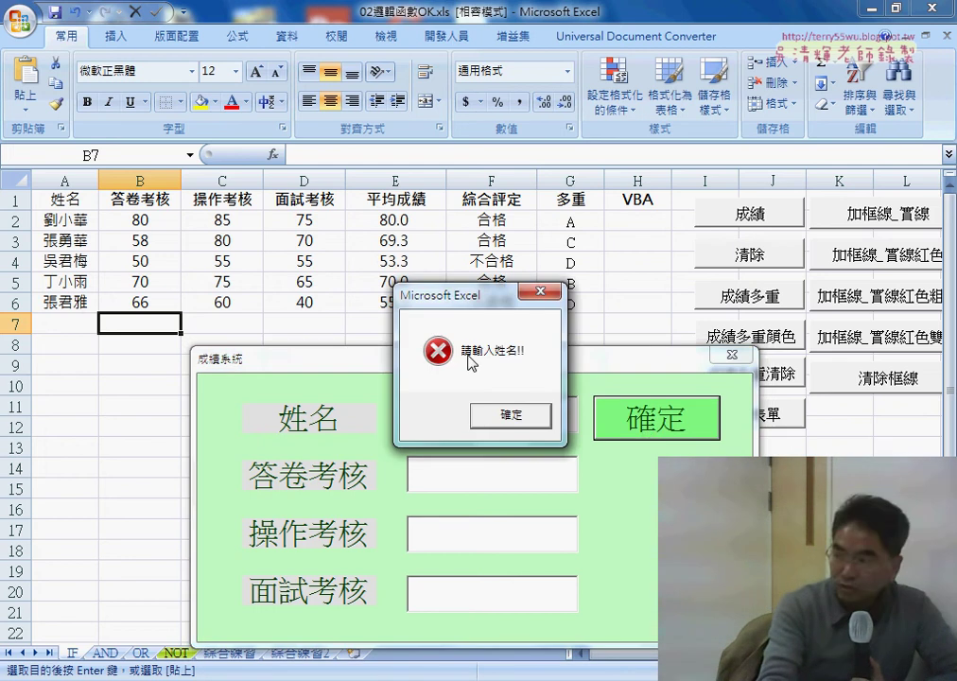
pyautogui.moveTo(492, 294); pyautogui.dragTo(707, 286)
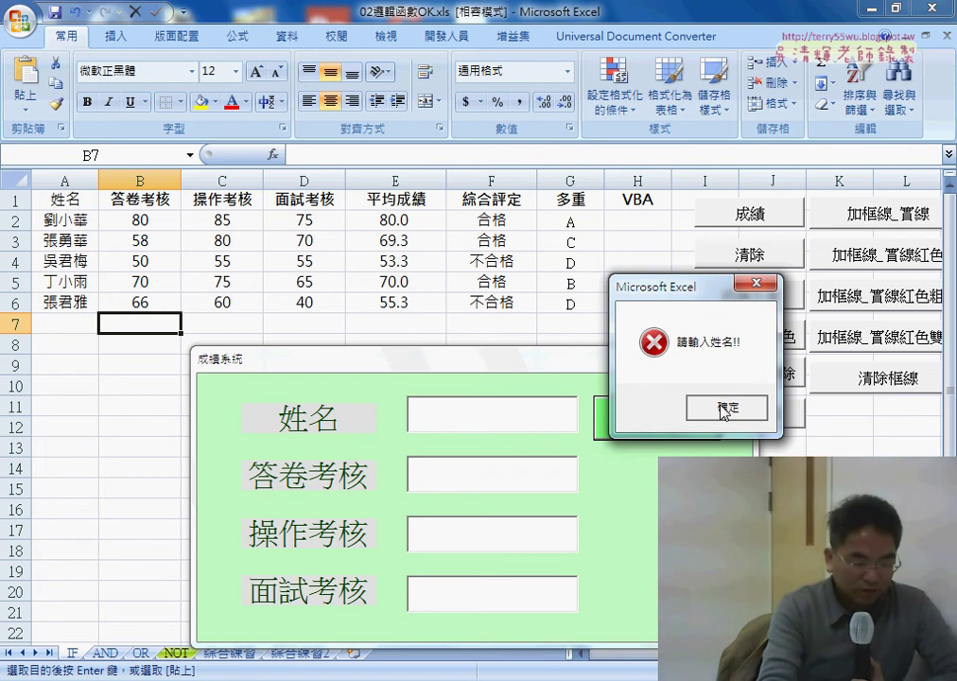
# Step: Enter AAA as the name, submit, and dismiss the resulting warning
pyautogui.click(723, 408)
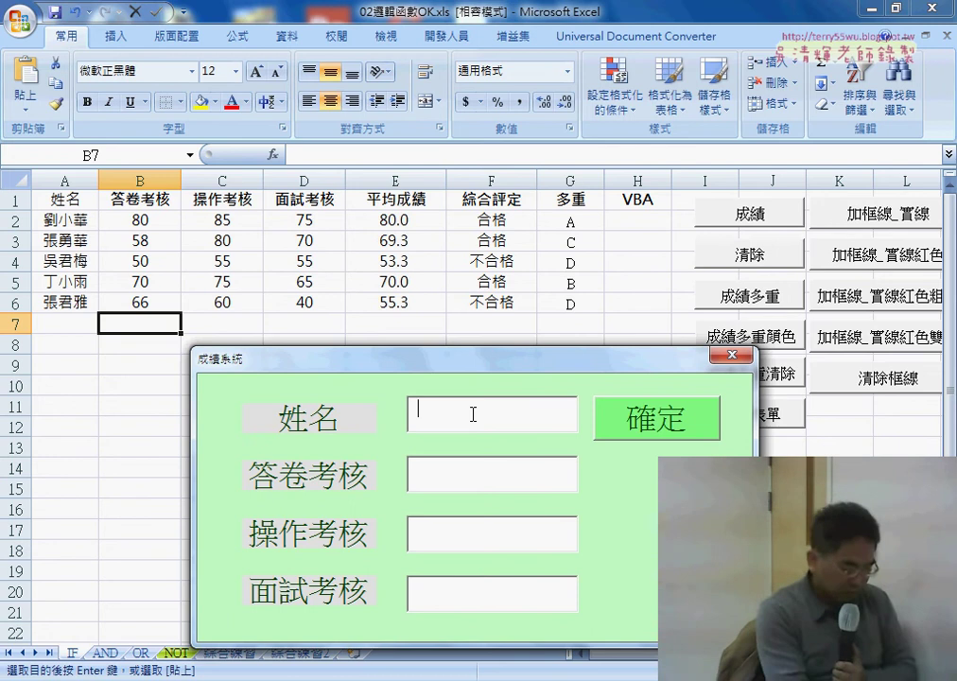
pyautogui.write('AAA')
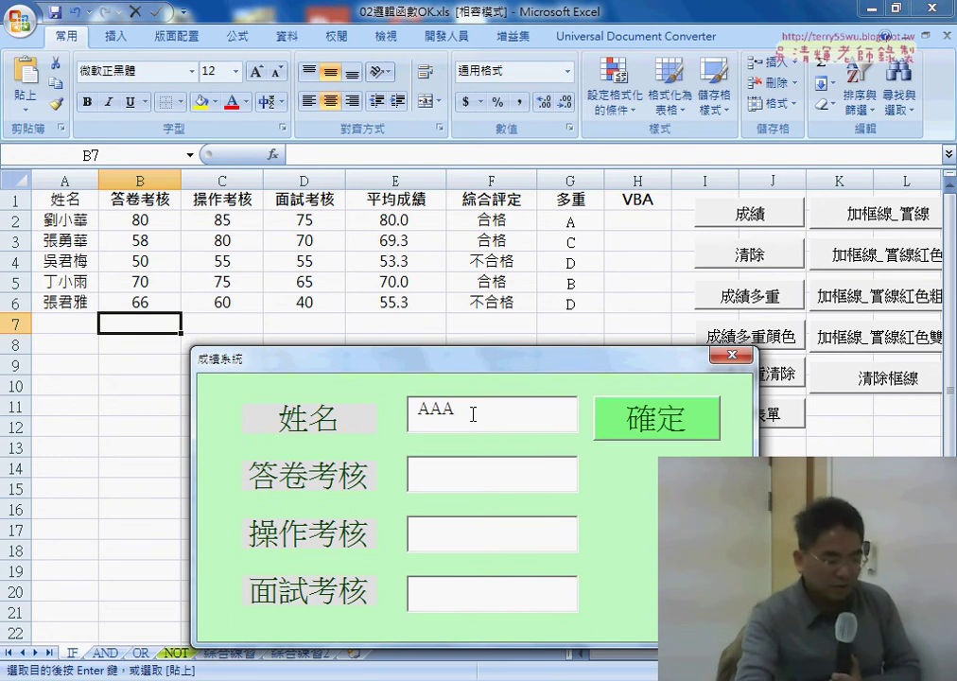
pyautogui.click(683, 417)
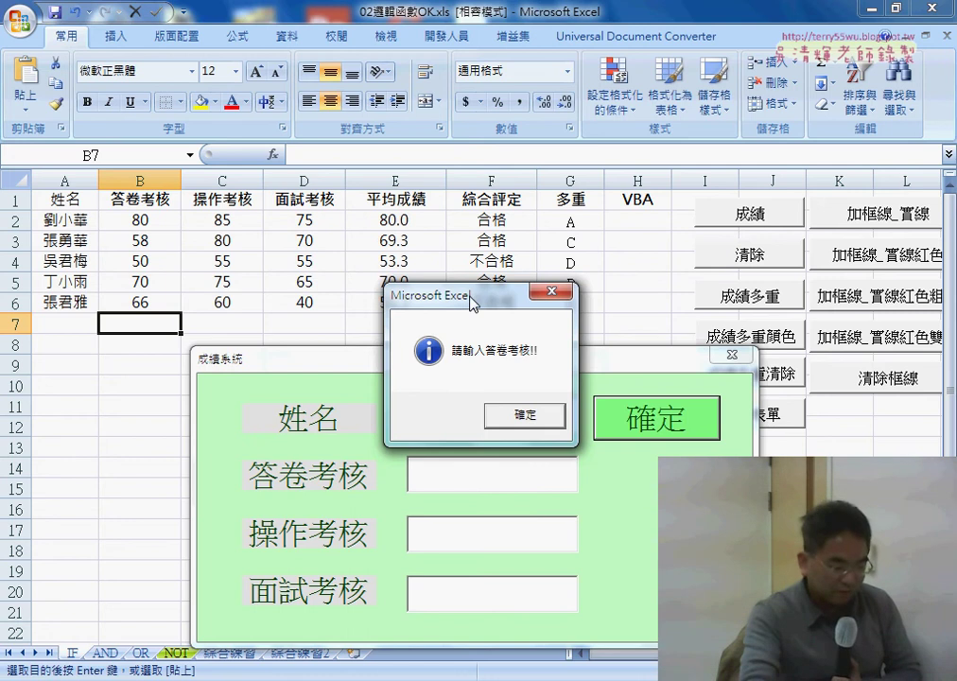
pyautogui.moveTo(473, 293); pyautogui.dragTo(699, 304)
pyautogui.click(742, 430)
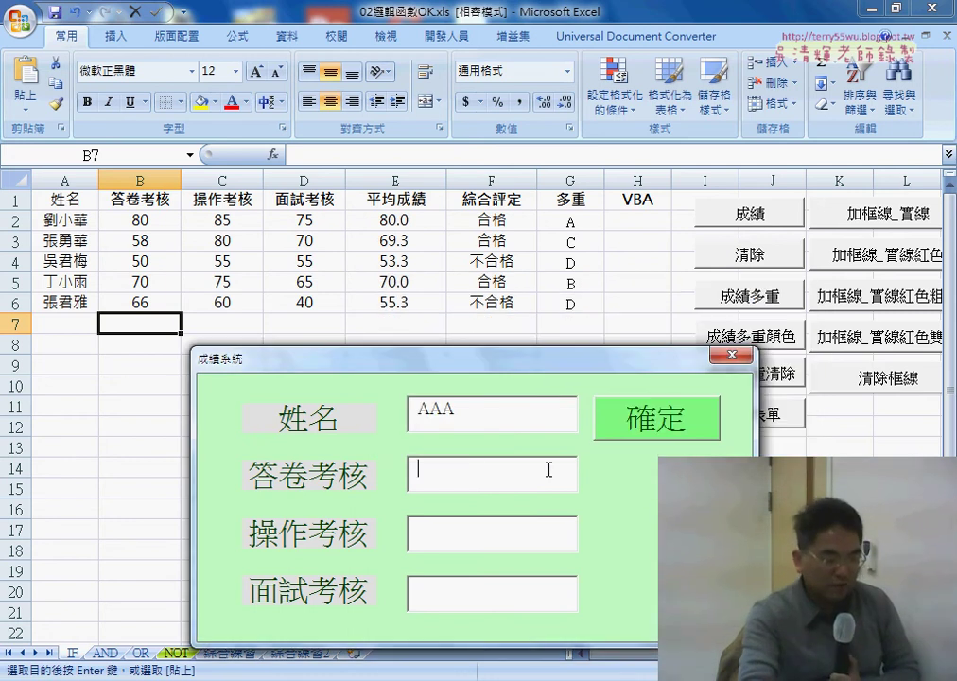
# Step: Enter scores 85, 86 and 89 and submit AAA's record to row 7
pyautogui.write('85')
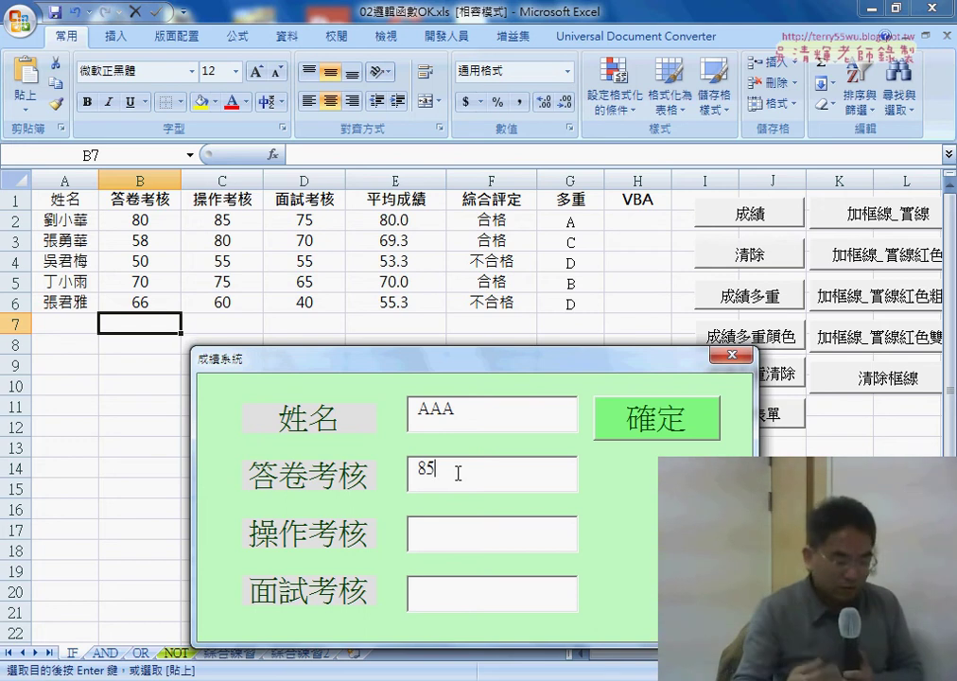
pyautogui.click(460, 541)
pyautogui.write('6')
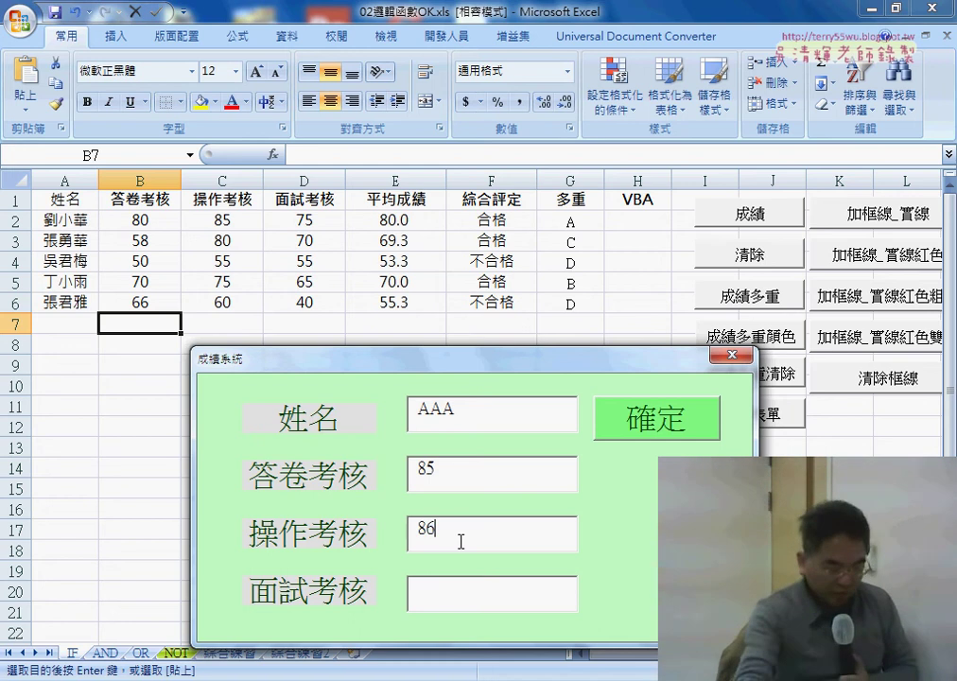
pyautogui.click(464, 590)
pyautogui.write('8')
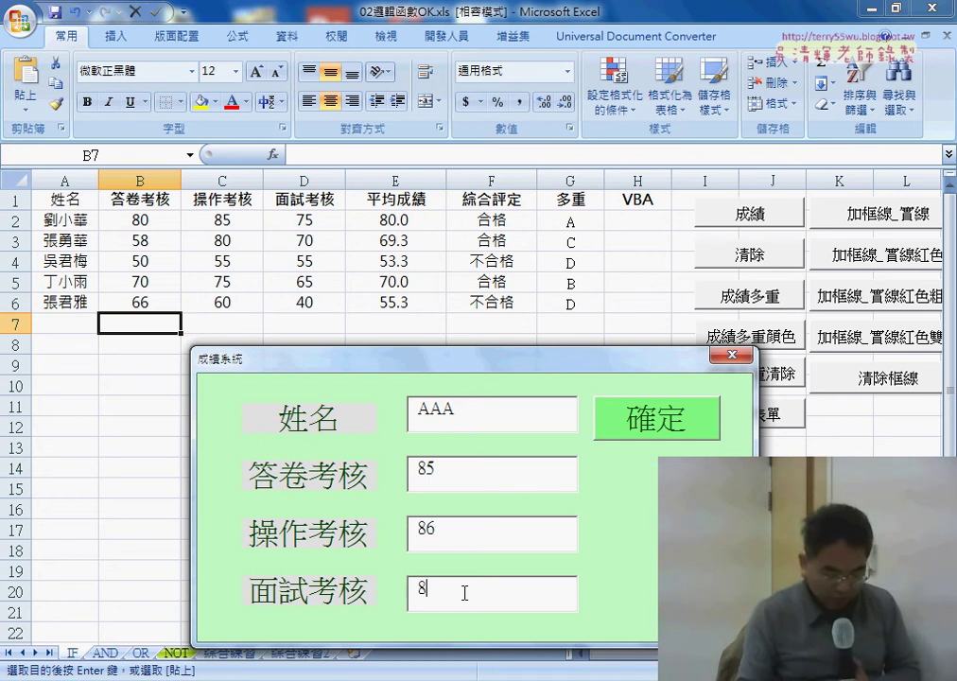
pyautogui.press('BackSpace')
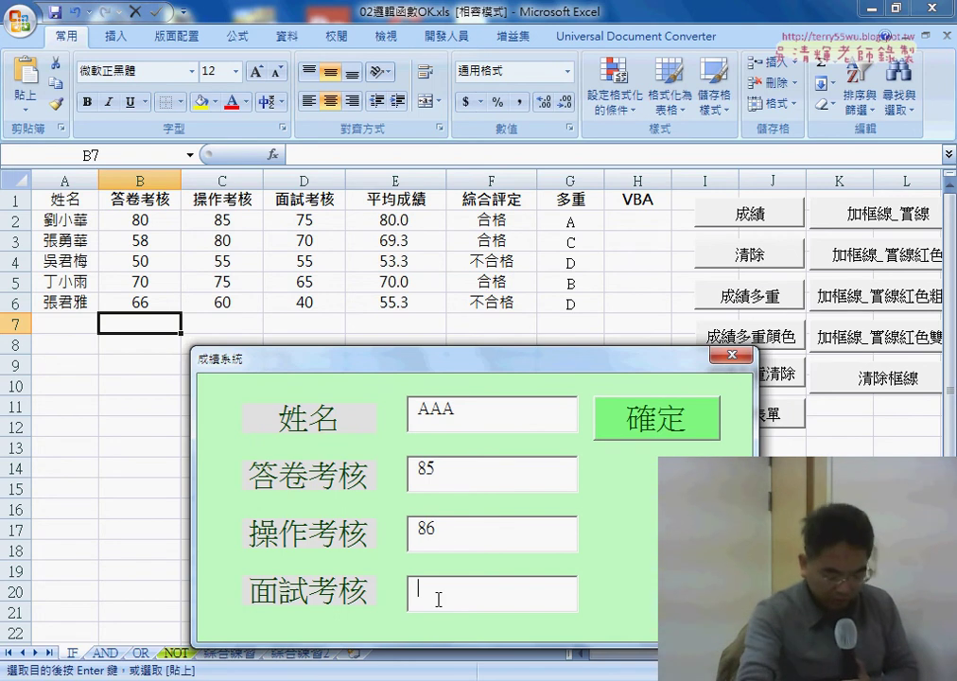
pyautogui.write('89')
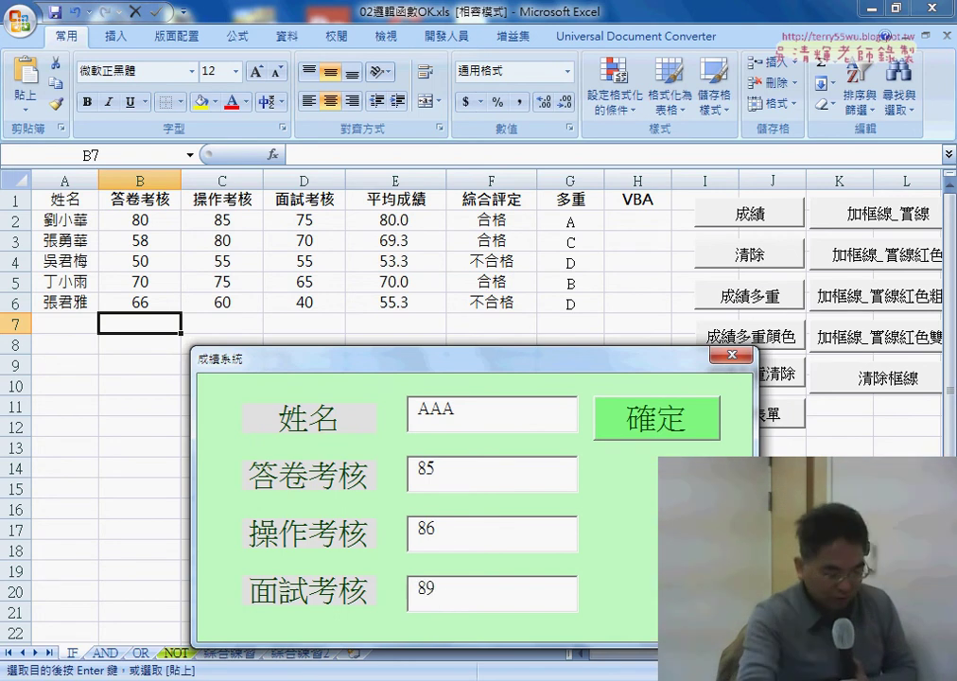
pyautogui.moveTo(587, 372); pyautogui.dragTo(631, 390)
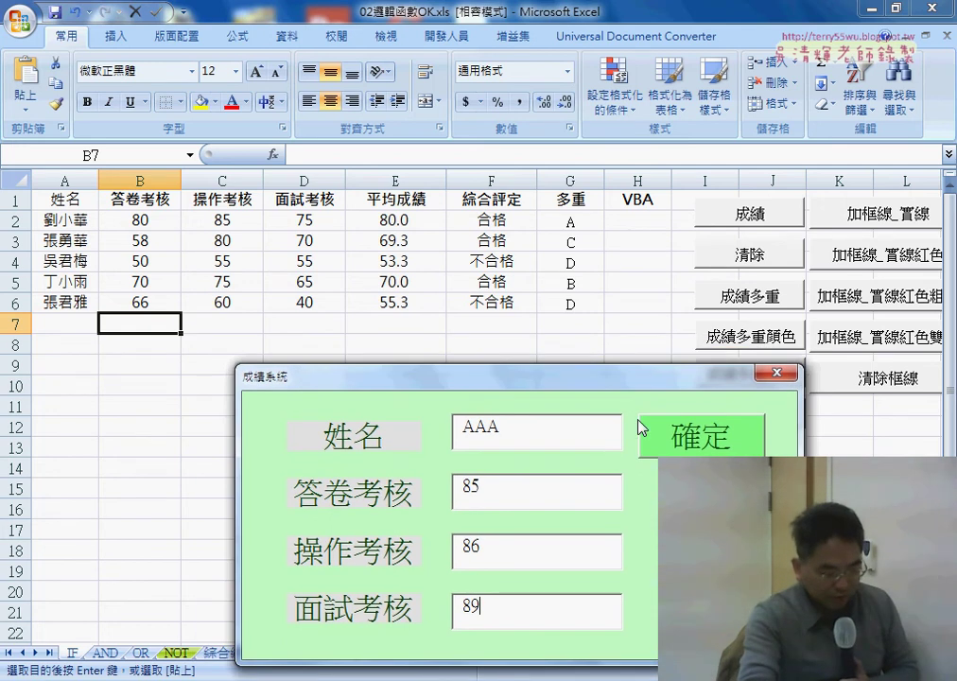
pyautogui.click(696, 451)
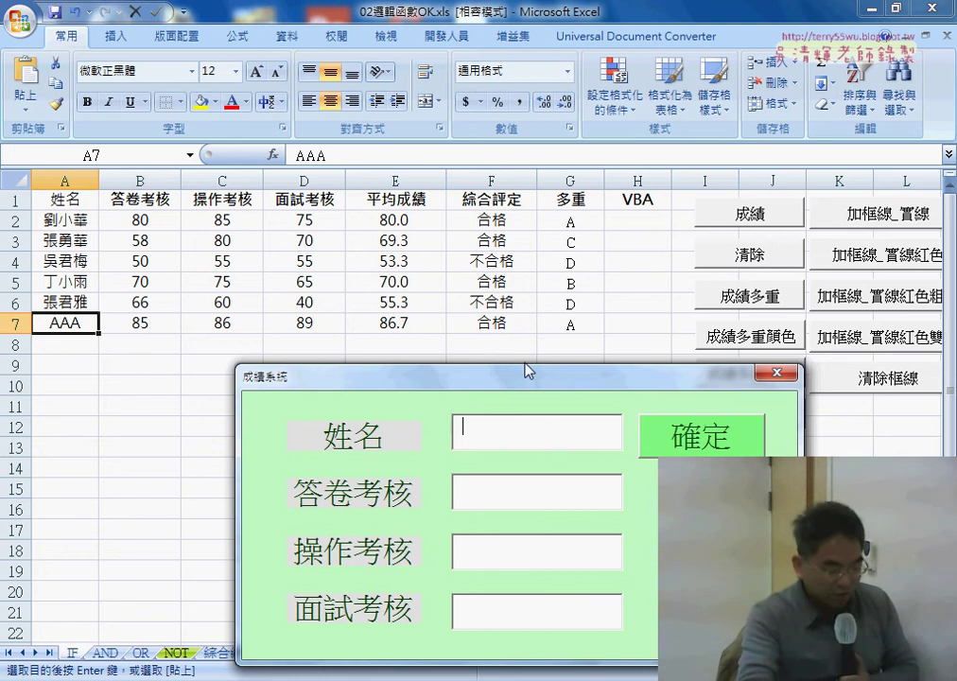
# Step: Submit BBB with 答卷考核 120 and dismiss the 請輸入正確數字!! rejection
pyautogui.moveTo(528, 378); pyautogui.dragTo(536, 363)
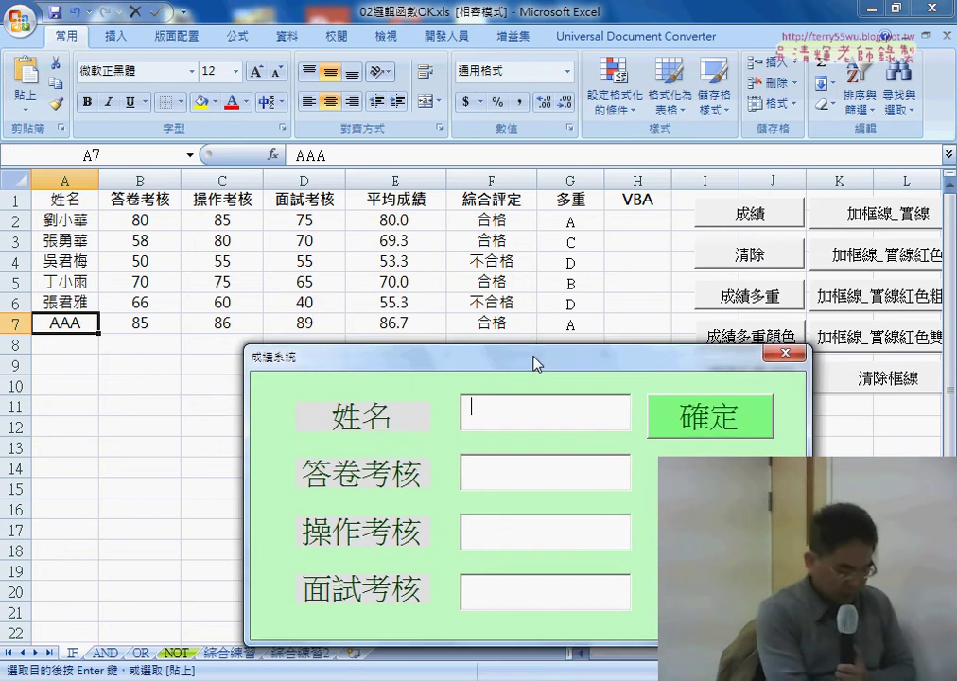
pyautogui.write('BBB')
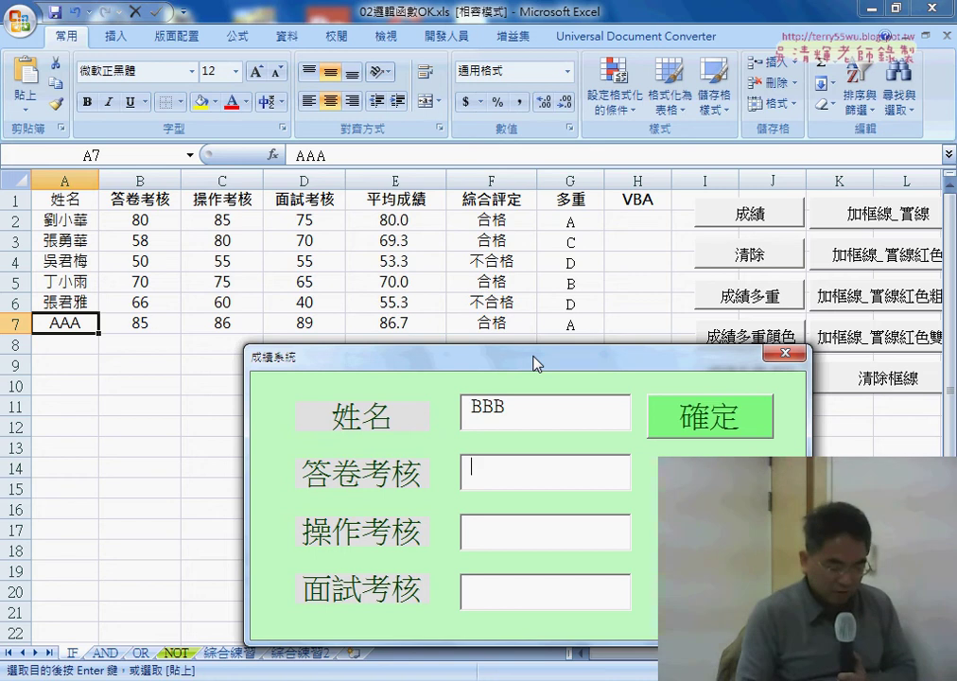
pyautogui.press('Tab')
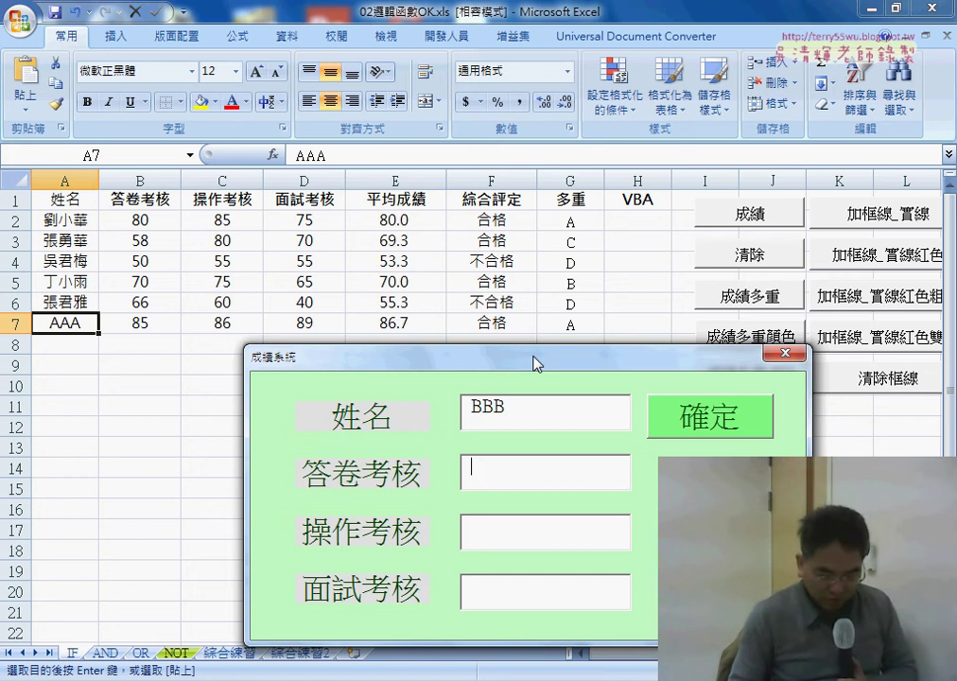
pyautogui.write('120')
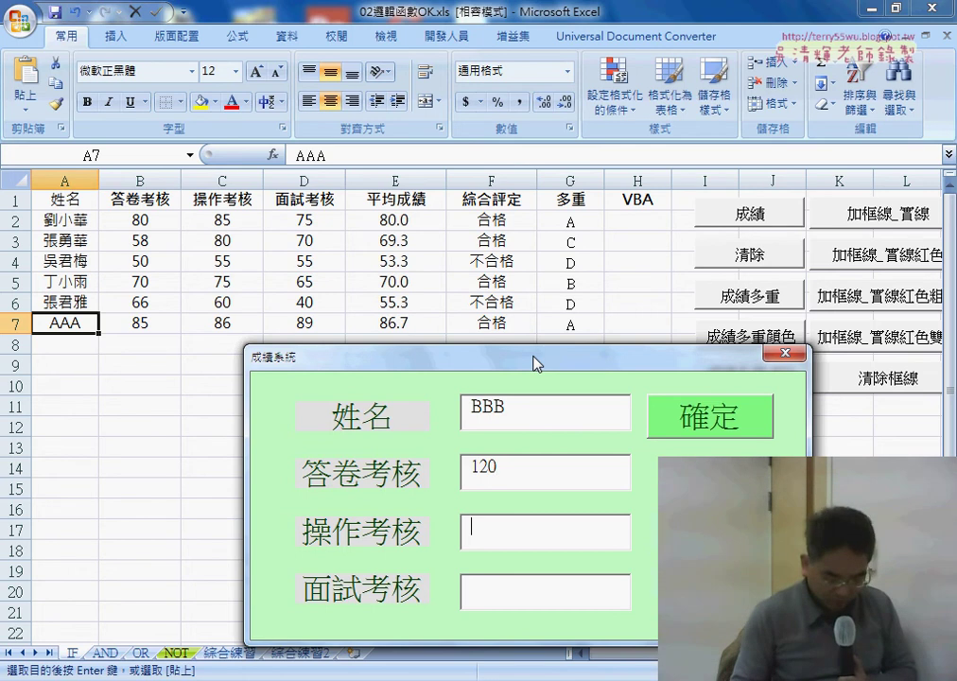
pyautogui.write('52')
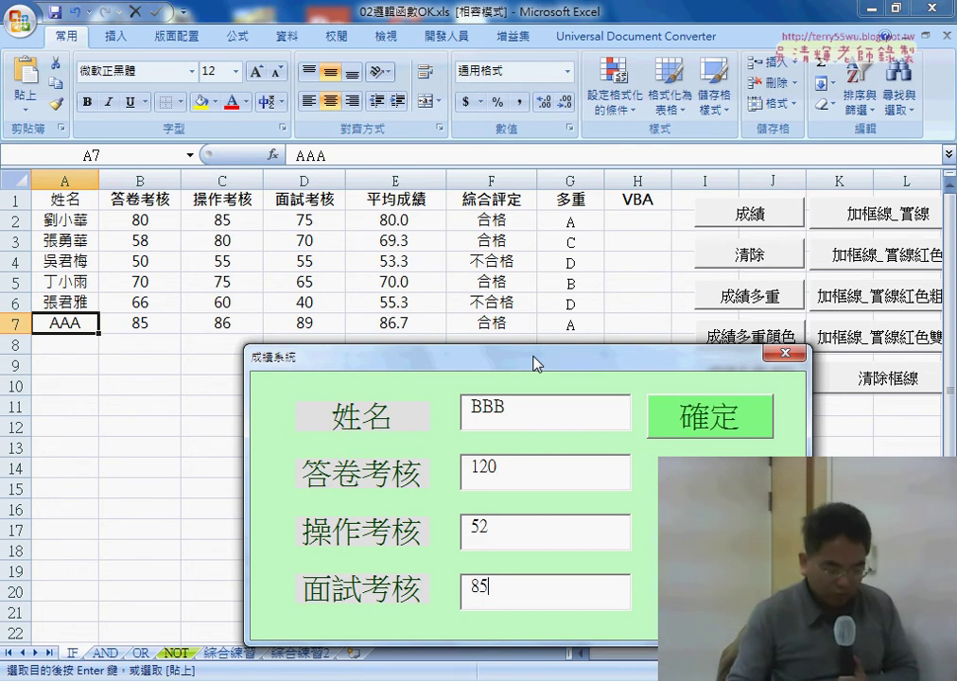
pyautogui.moveTo(499, 468); pyautogui.dragTo(455, 473)
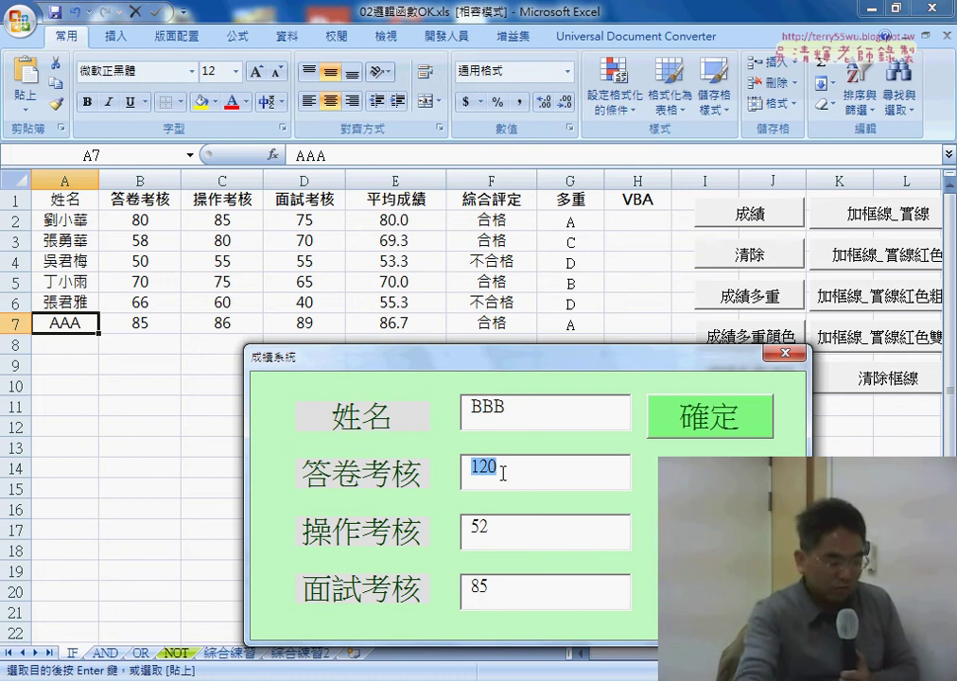
pyautogui.click(727, 422)
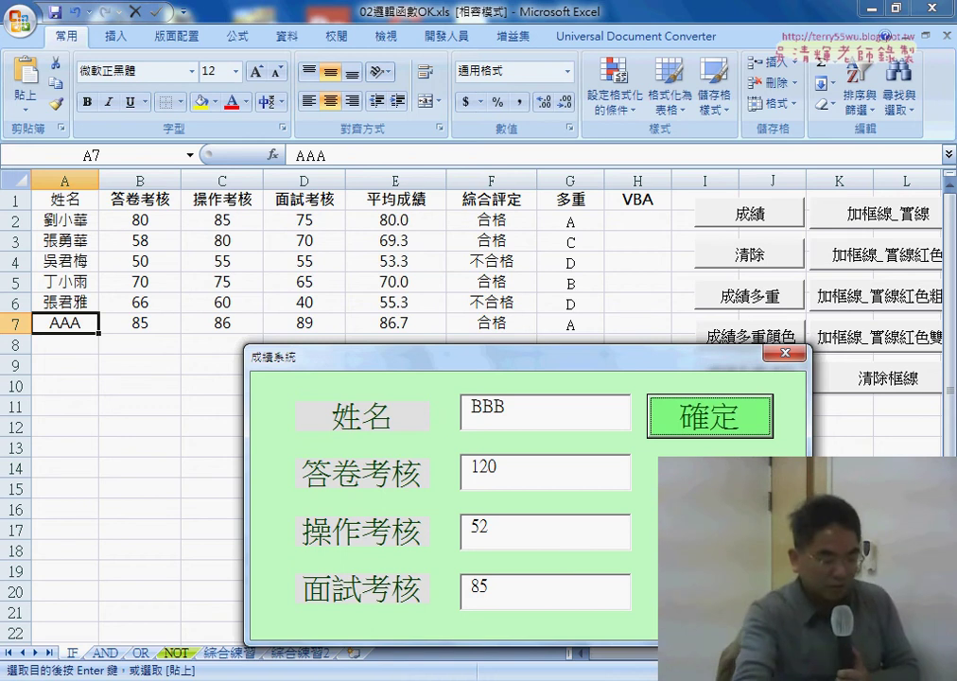
pyautogui.click(716, 424)
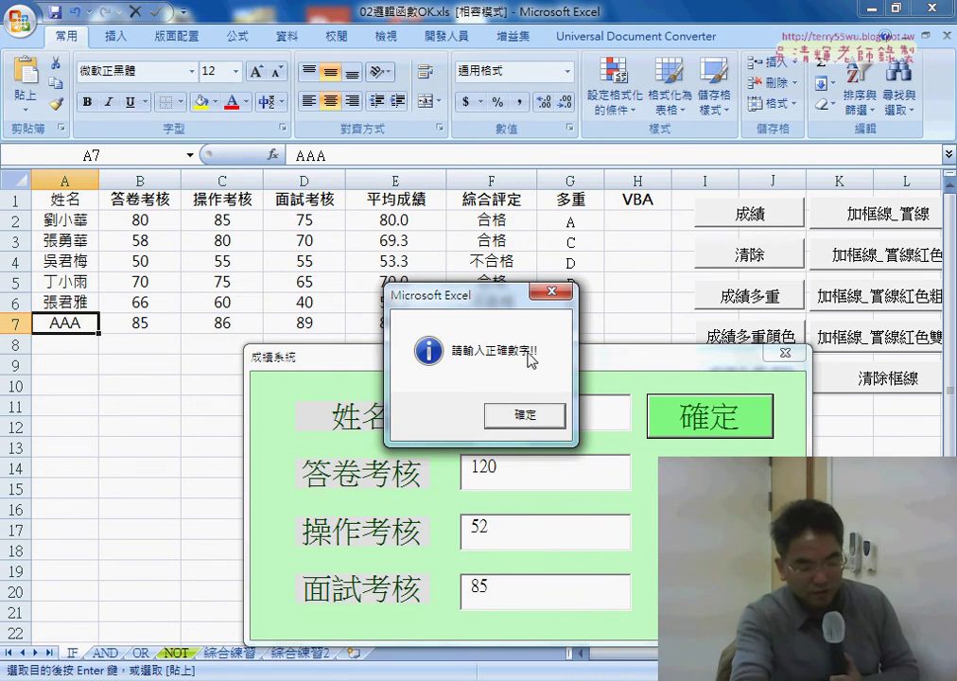
pyautogui.click(526, 417)
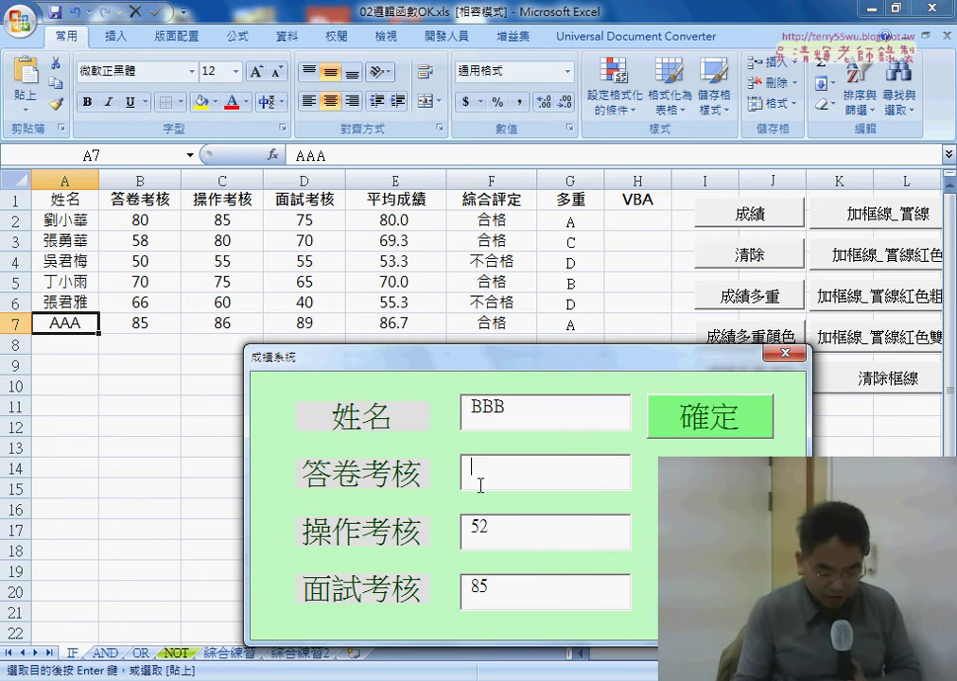
pyautogui.click(482, 475)
# Step: Replace the 答卷考核 score with AAA and submit, raising a 請輸入數字!! warning
pyautogui.write('85')
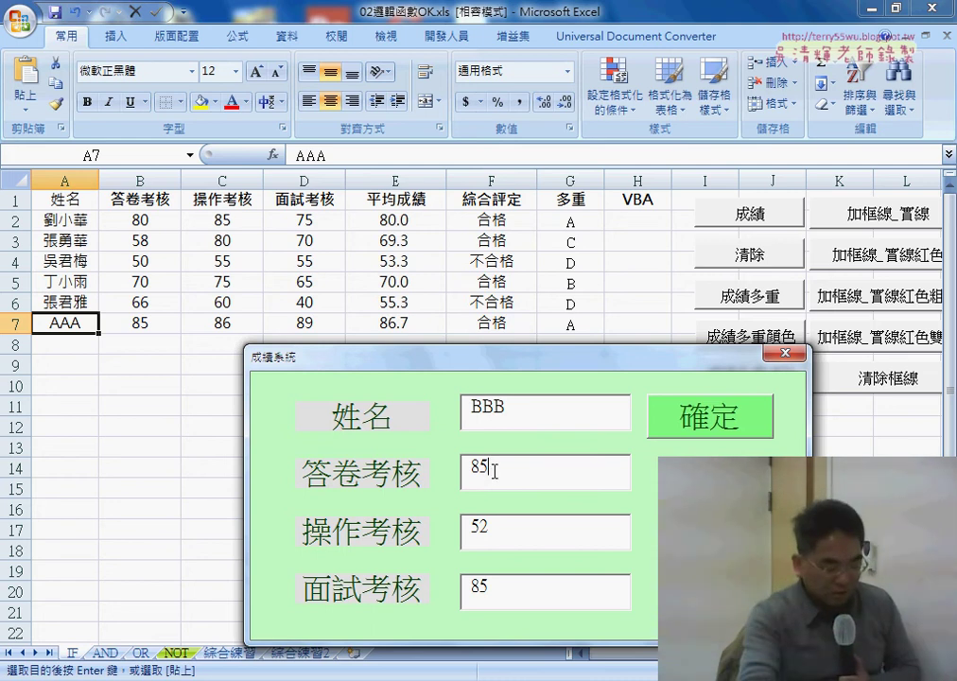
pyautogui.doubleClick(494, 469)
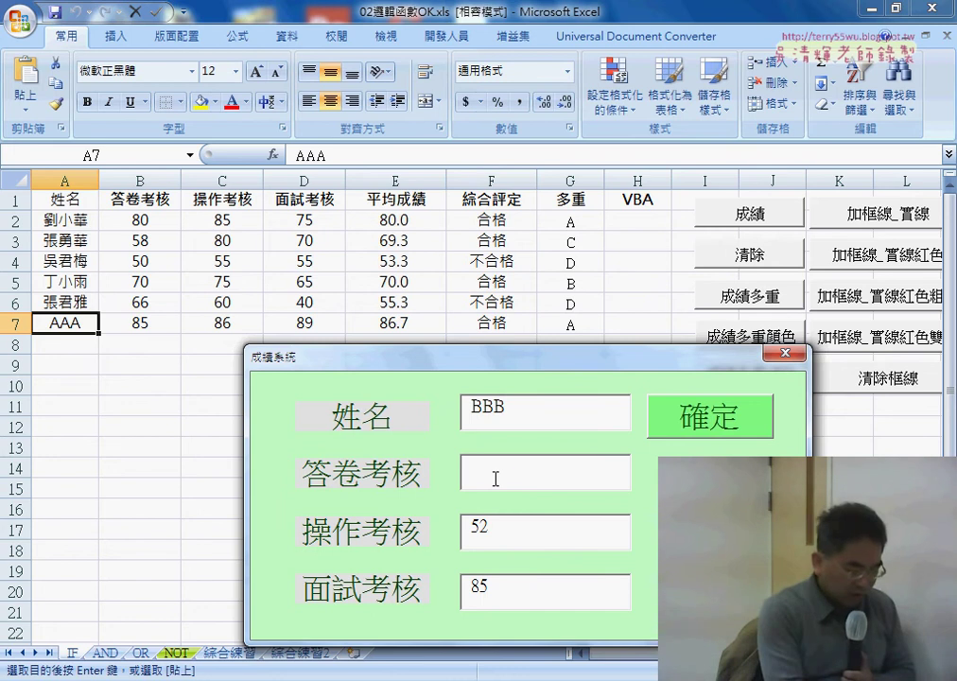
pyautogui.write('AAA')
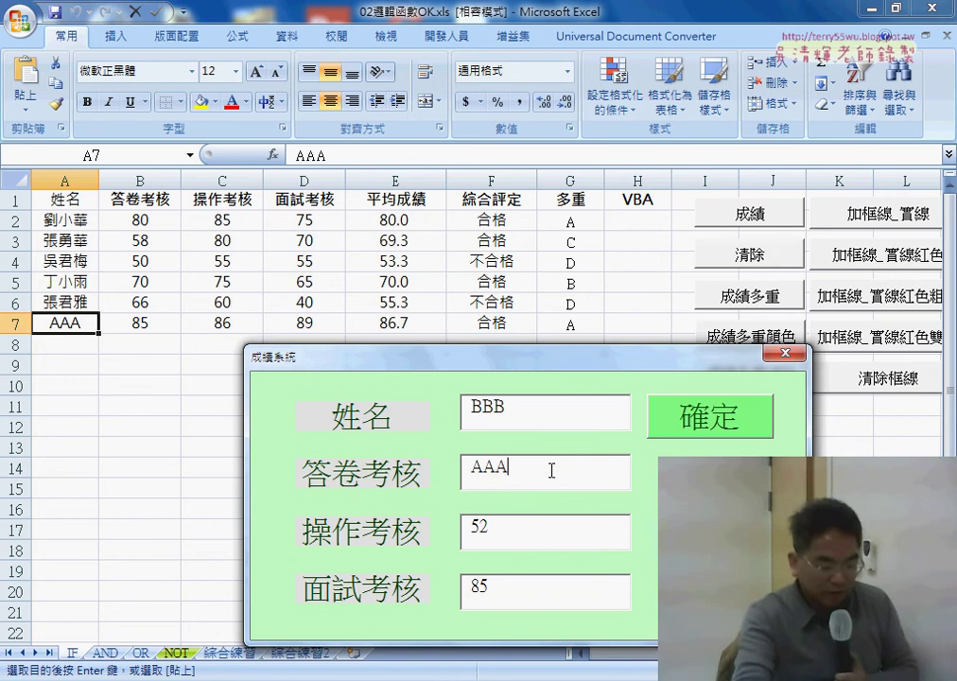
pyautogui.click(700, 433)
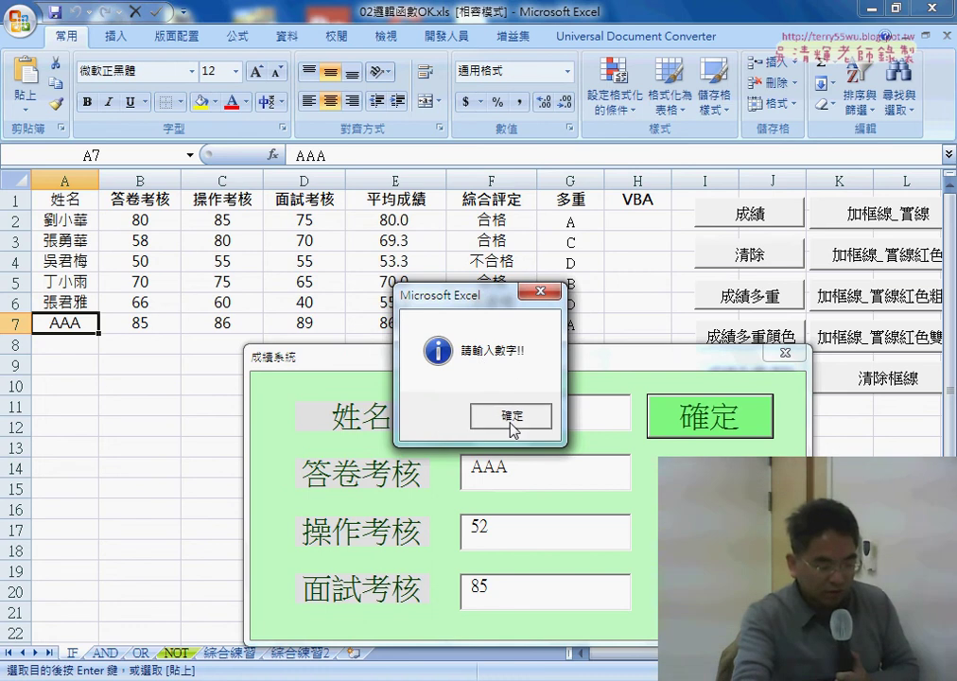
pyautogui.moveTo(513, 294); pyautogui.dragTo(746, 287)
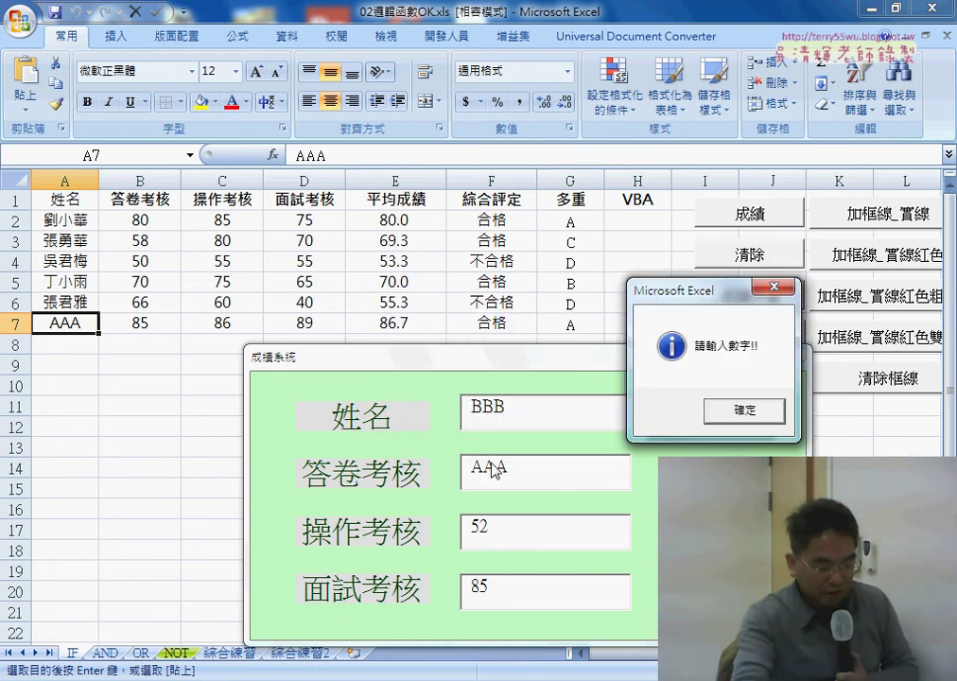
# Step: Dismiss the warning and enter 85 in the 答卷考核 box
pyautogui.click(729, 412)
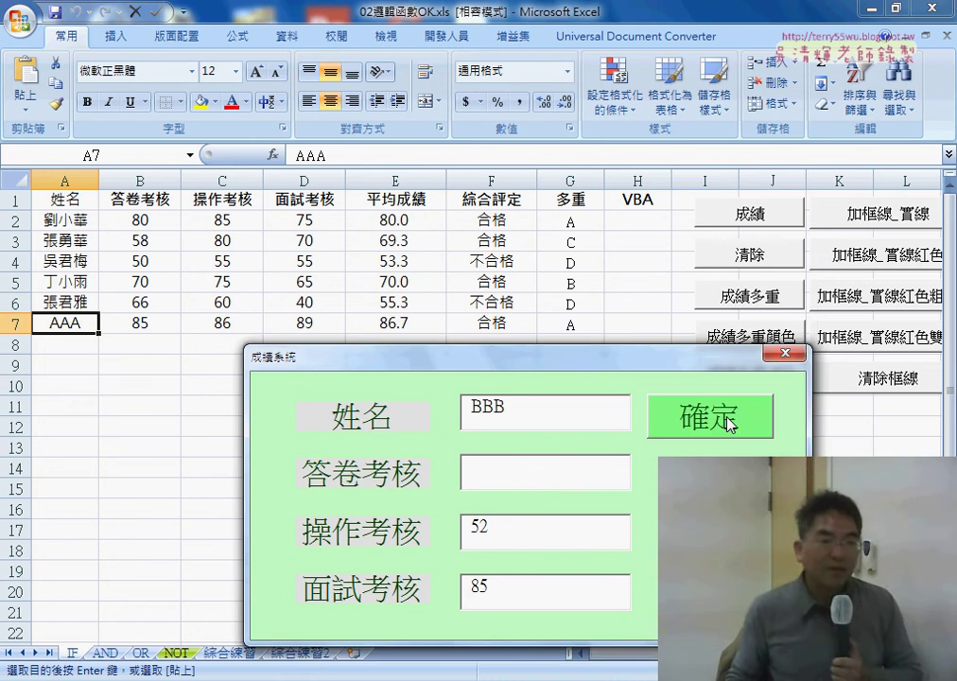
pyautogui.write('85')
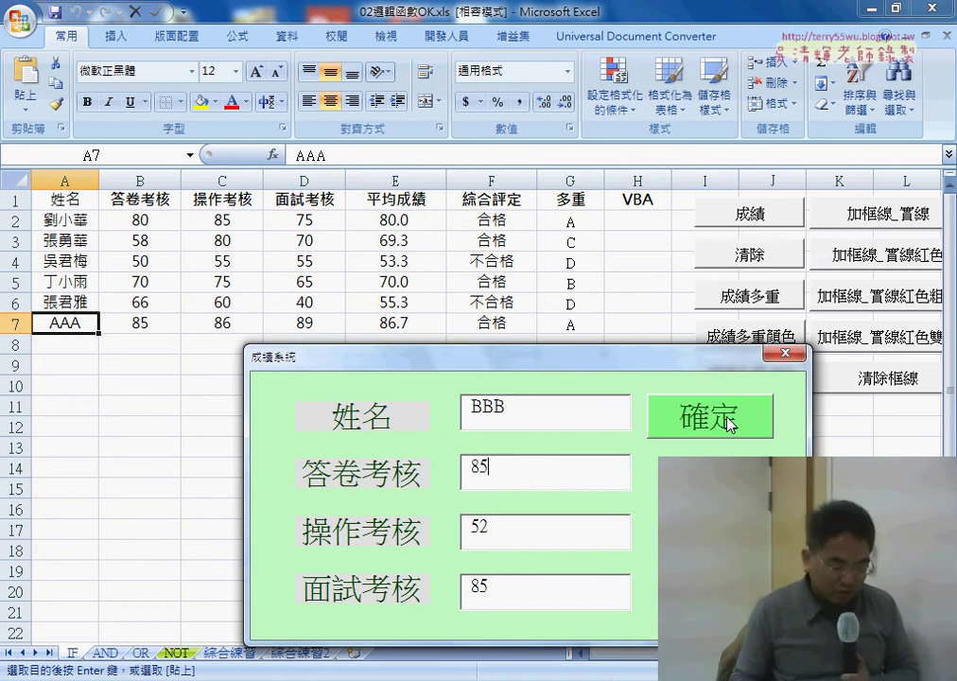
pyautogui.press('Tab')
pyautogui.press('Tab')
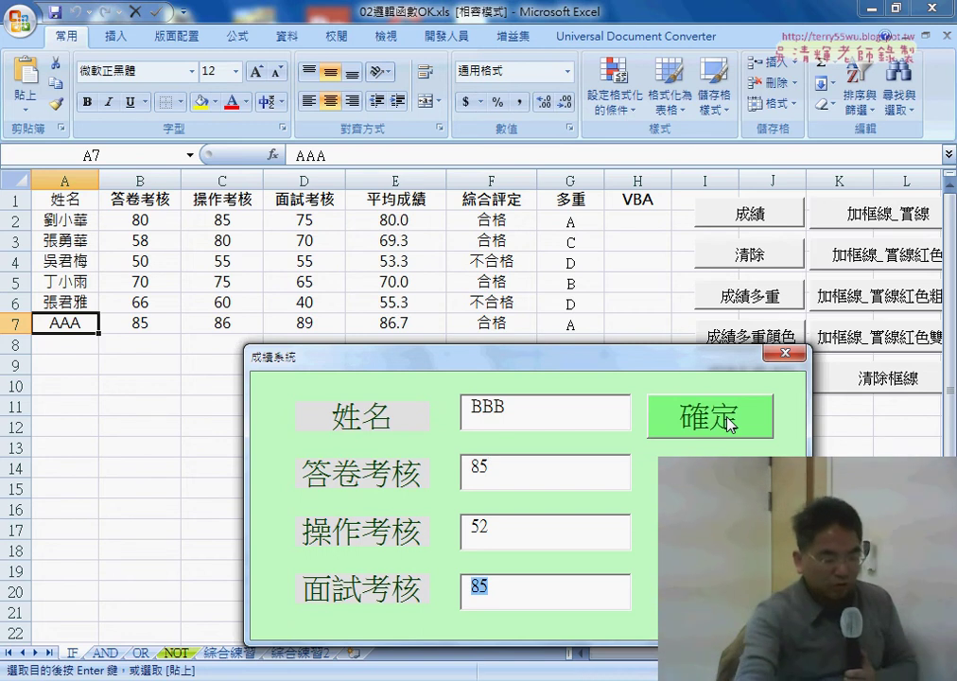
pyautogui.moveTo(661, 371); pyautogui.dragTo(673, 377)
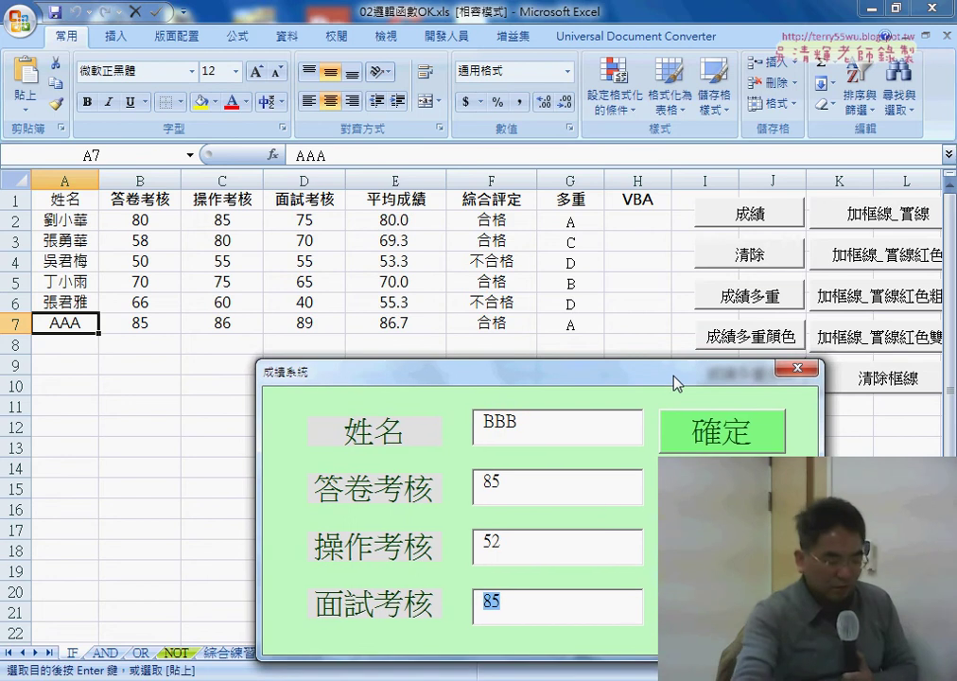
# Step: Submit BBB's record to row 8, then enter CCC with 85, 96, 50 and submit it
pyautogui.click(540, 602)
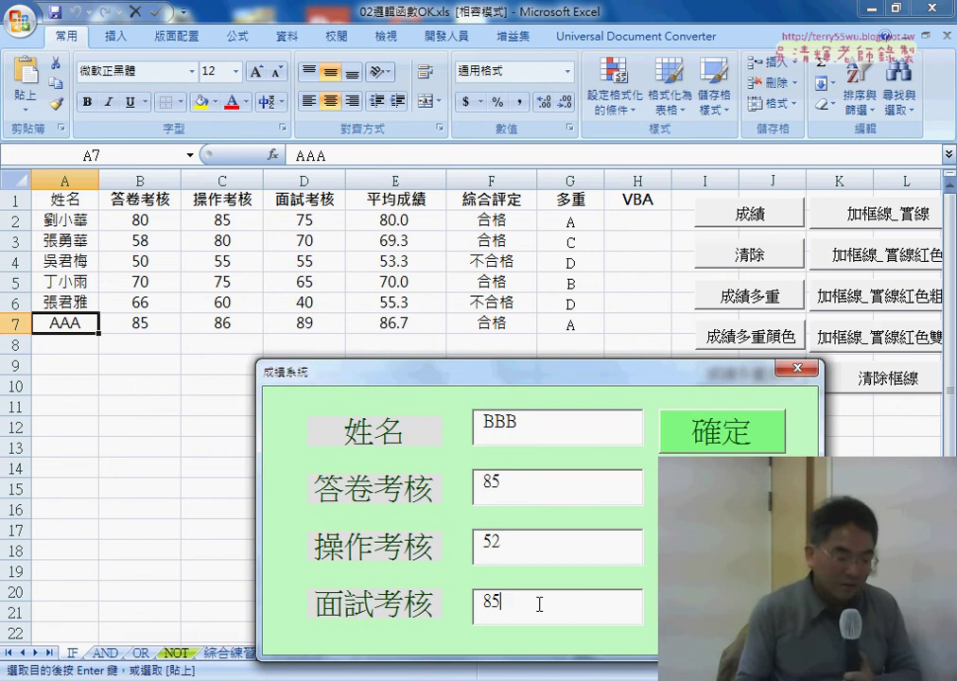
pyautogui.press('Return')
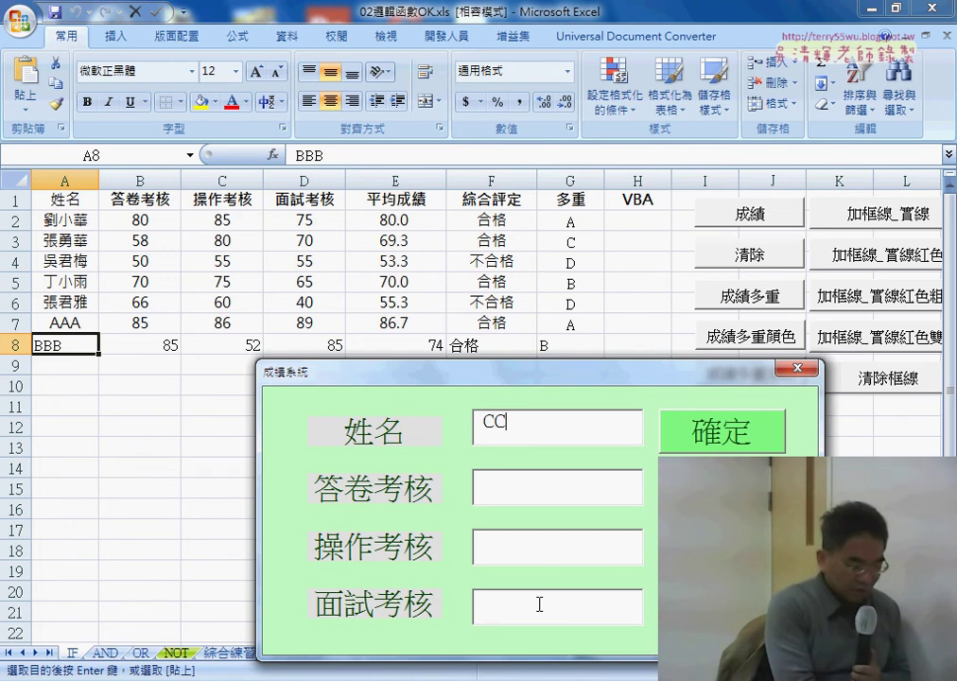
pyautogui.write('C')
pyautogui.click(543, 606)
pyautogui.write('50')
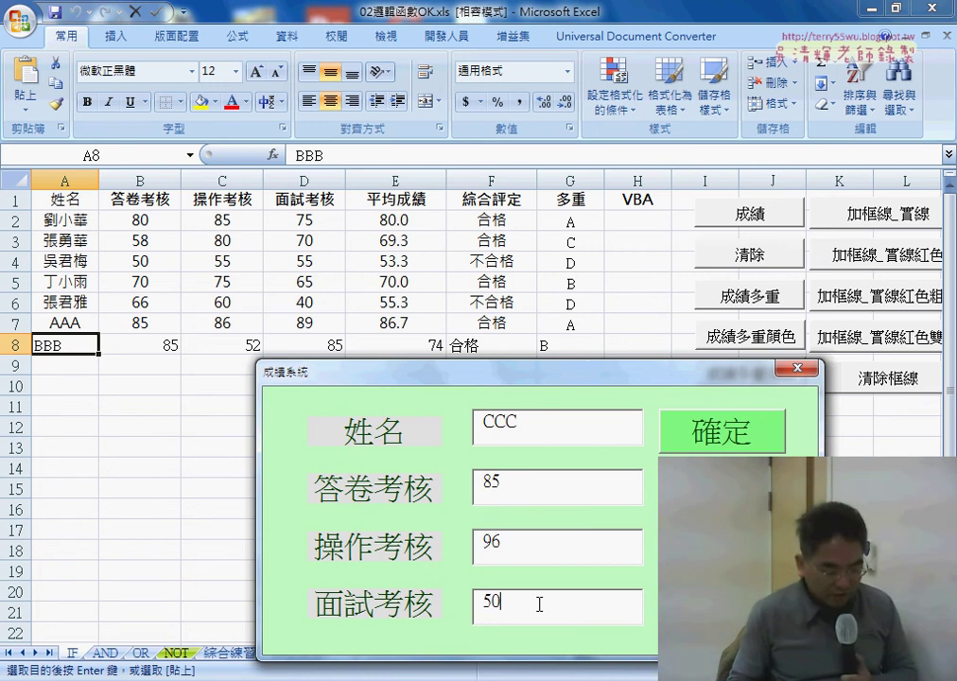
pyautogui.press('Return')
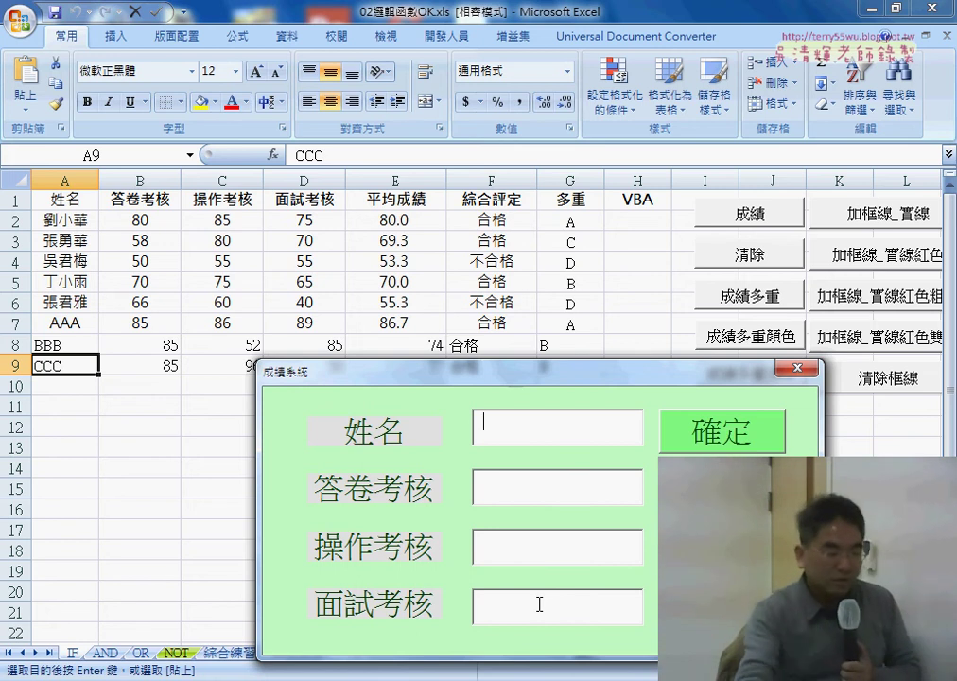
# Step: Close and reopen the grade form, reposition it over rows 8–9, then close it
pyautogui.moveTo(674, 376); pyautogui.dragTo(592, 205)
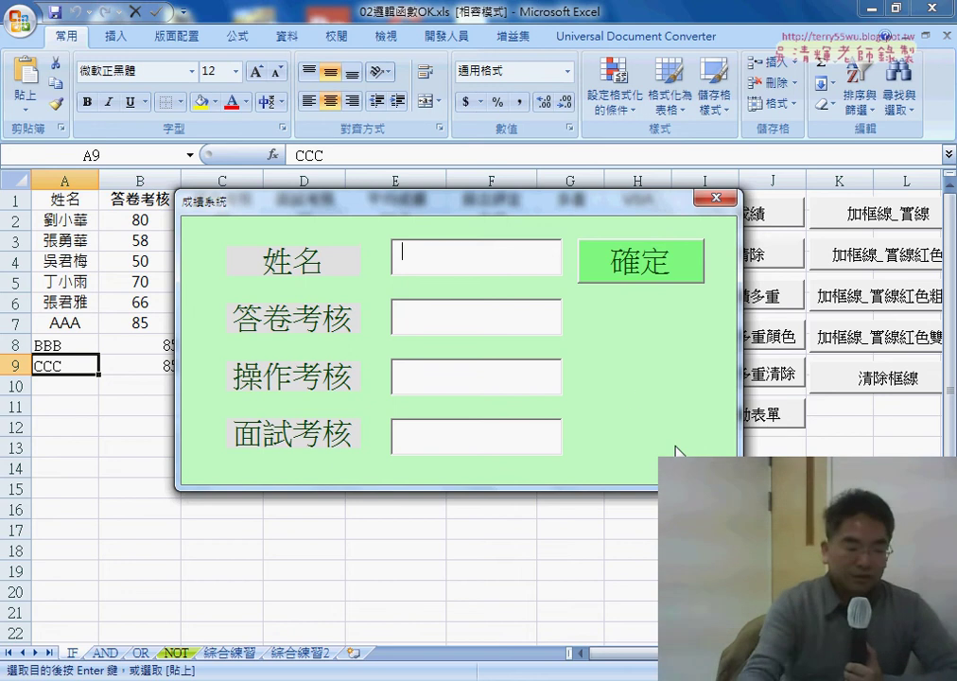
pyautogui.click(716, 199)
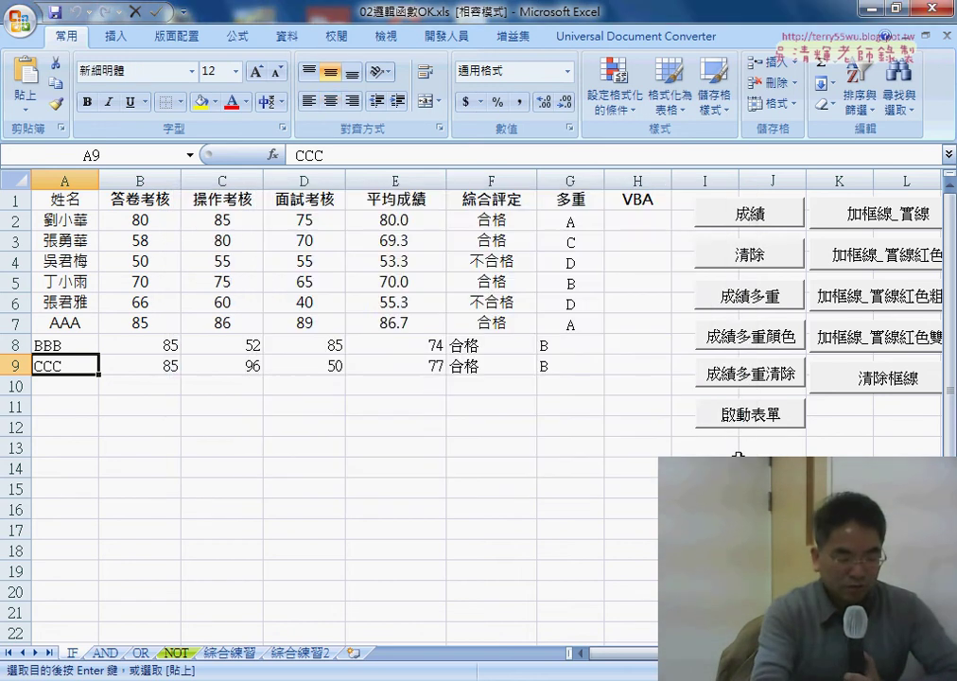
pyautogui.click(749, 416)
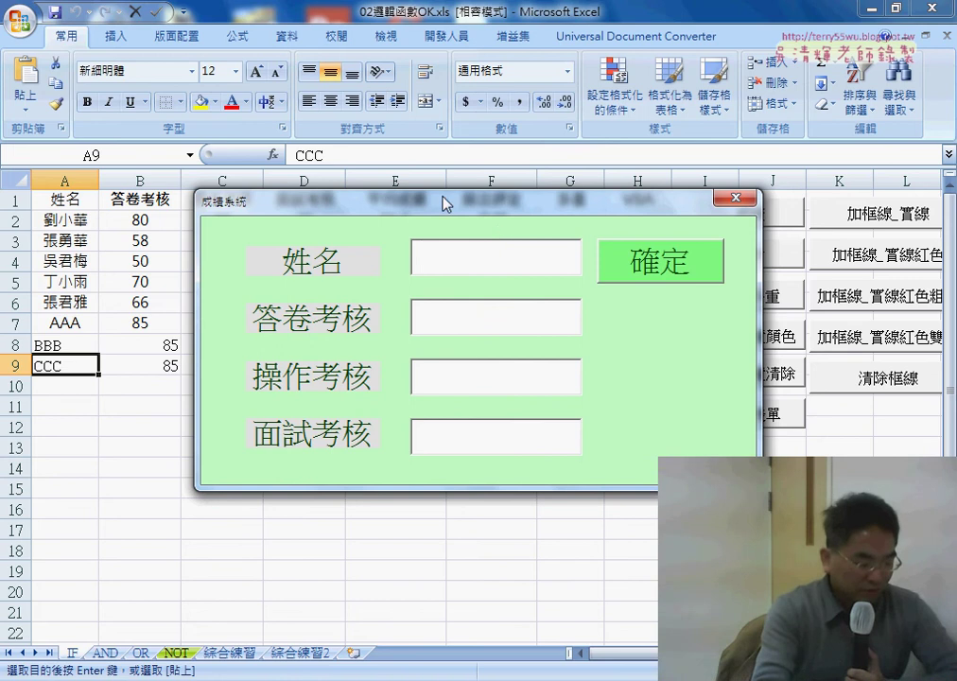
pyautogui.moveTo(444, 203); pyautogui.dragTo(393, 431)
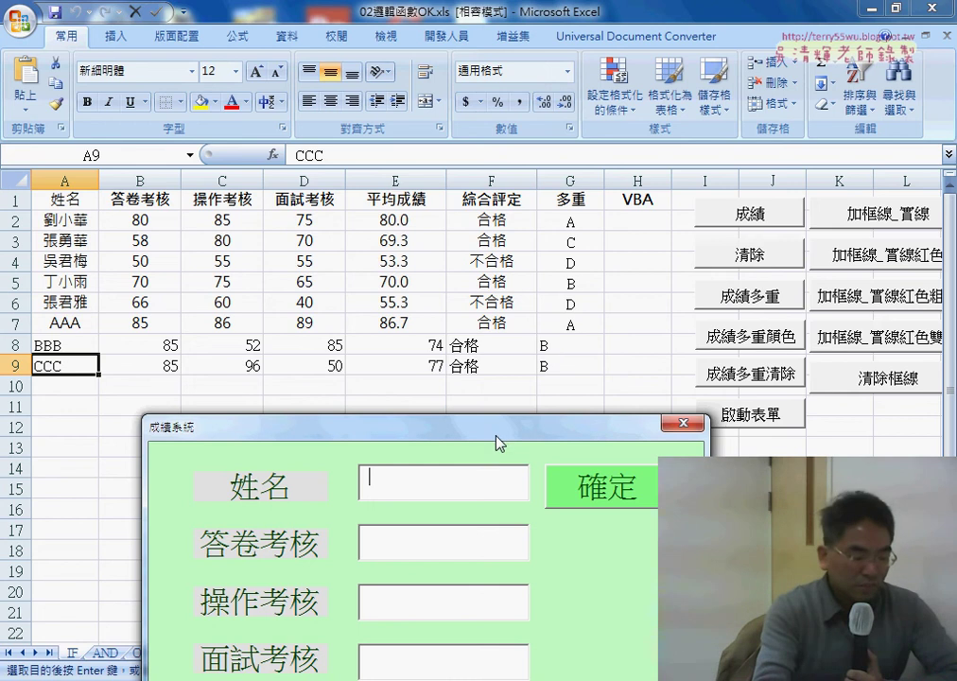
pyautogui.moveTo(500, 442); pyautogui.dragTo(520, 269)
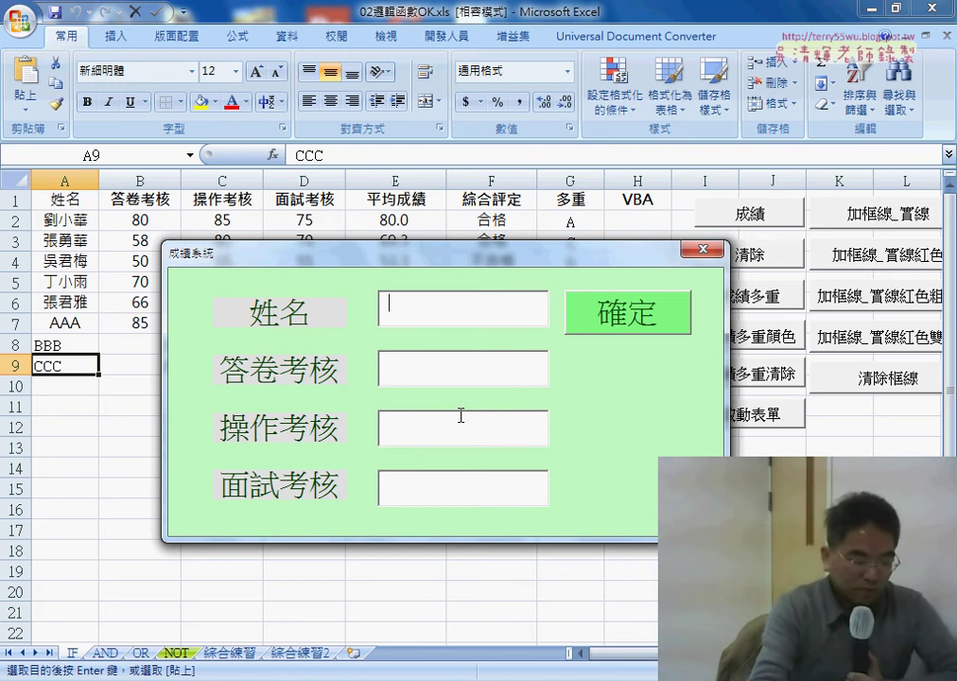
pyautogui.click(702, 249)
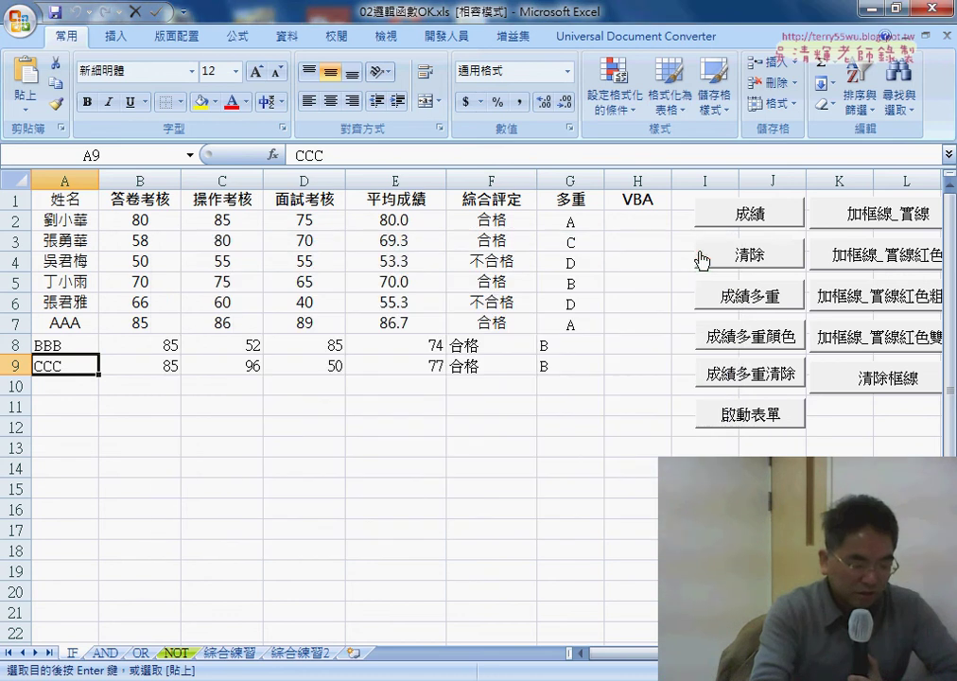
# Step: Show the 開發人員 tab, then save and close 02邏輯函數OK.xls, returning to 02邏輯函數.xls
pyautogui.click(447, 37)
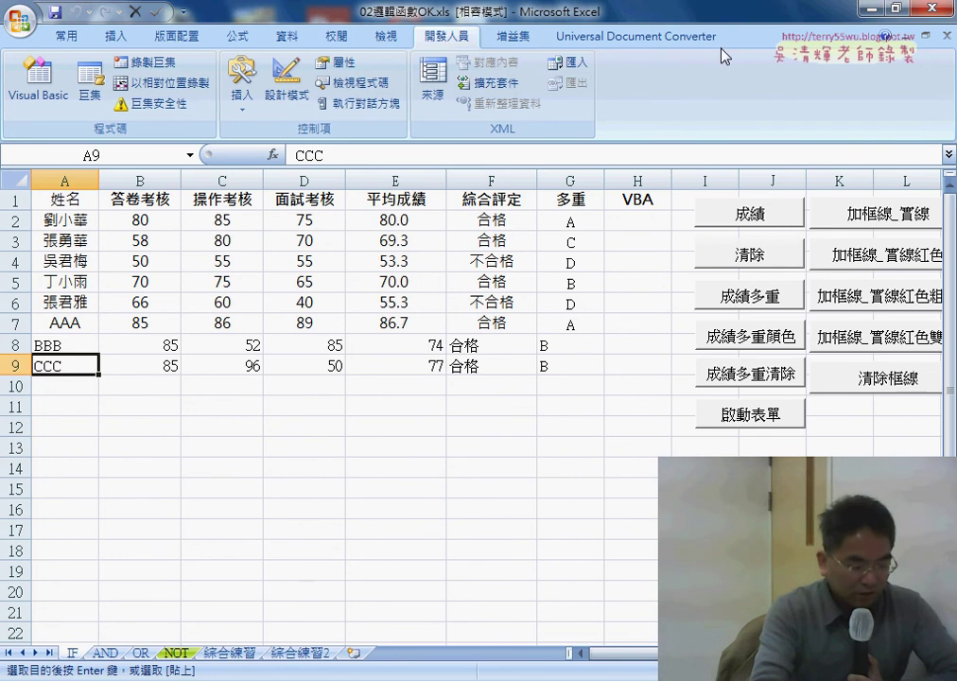
pyautogui.click(948, 9)
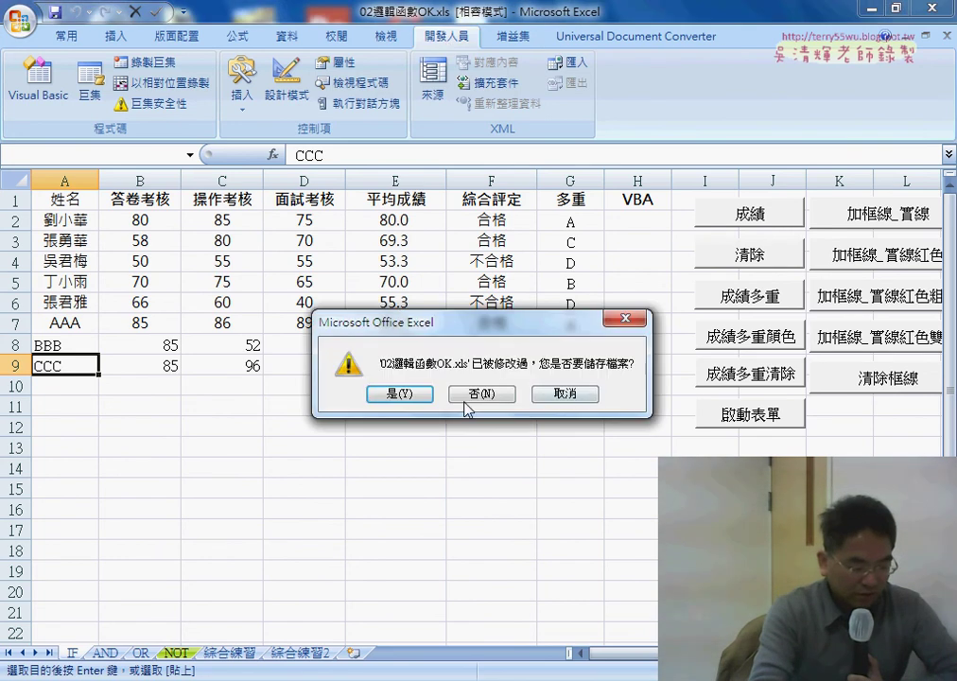
pyautogui.click(397, 393)
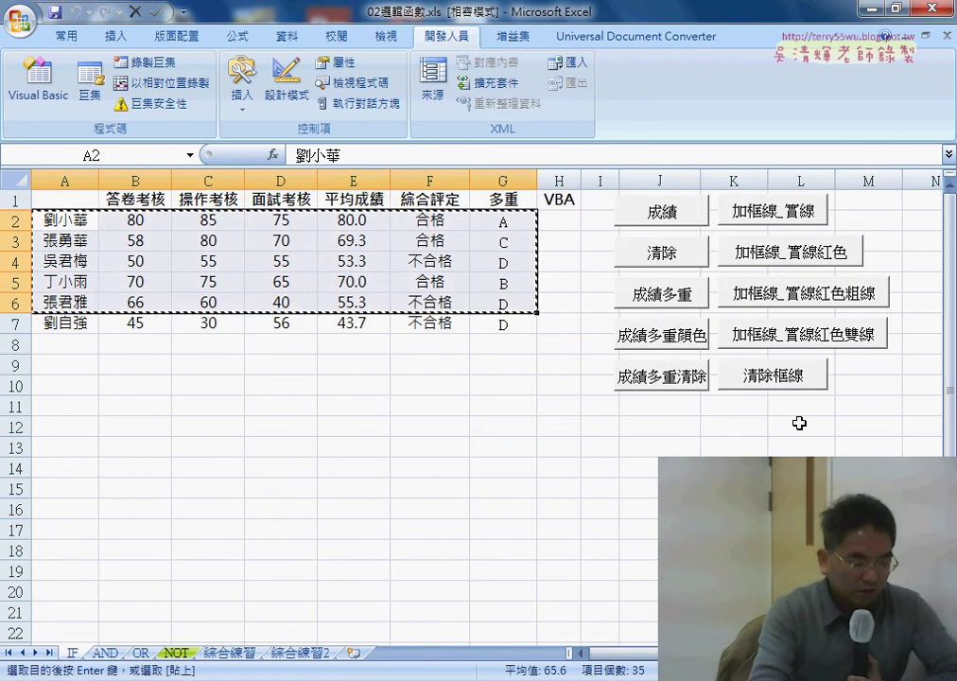
pyautogui.click(580, 471)
# Step: Open the Visual Basic editor and enlarge its window and project pane
pyautogui.click(38, 83)
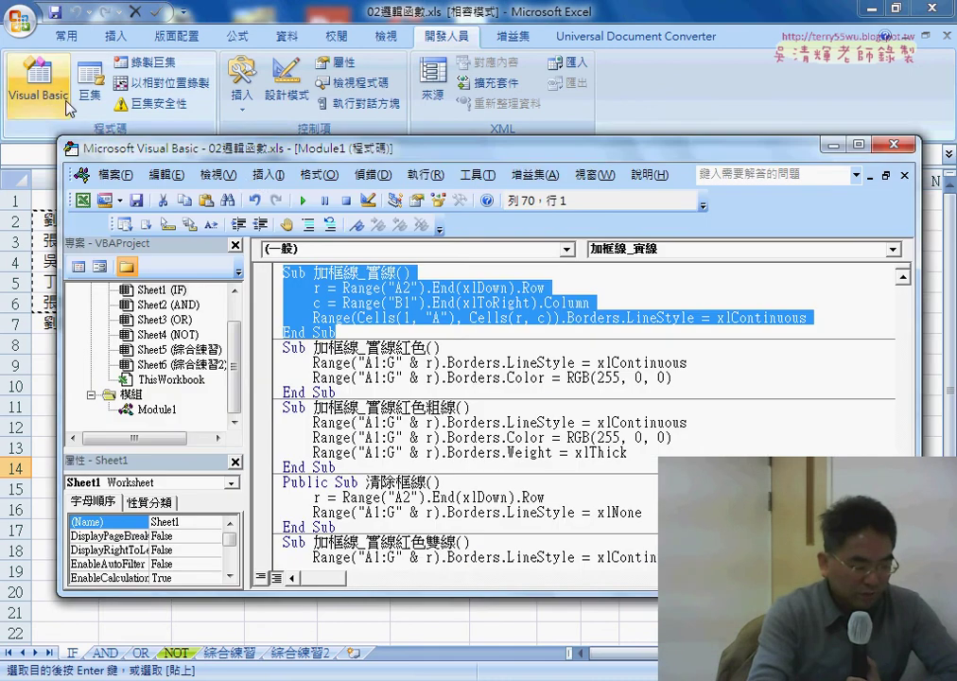
pyautogui.moveTo(419, 153); pyautogui.dragTo(435, 94)
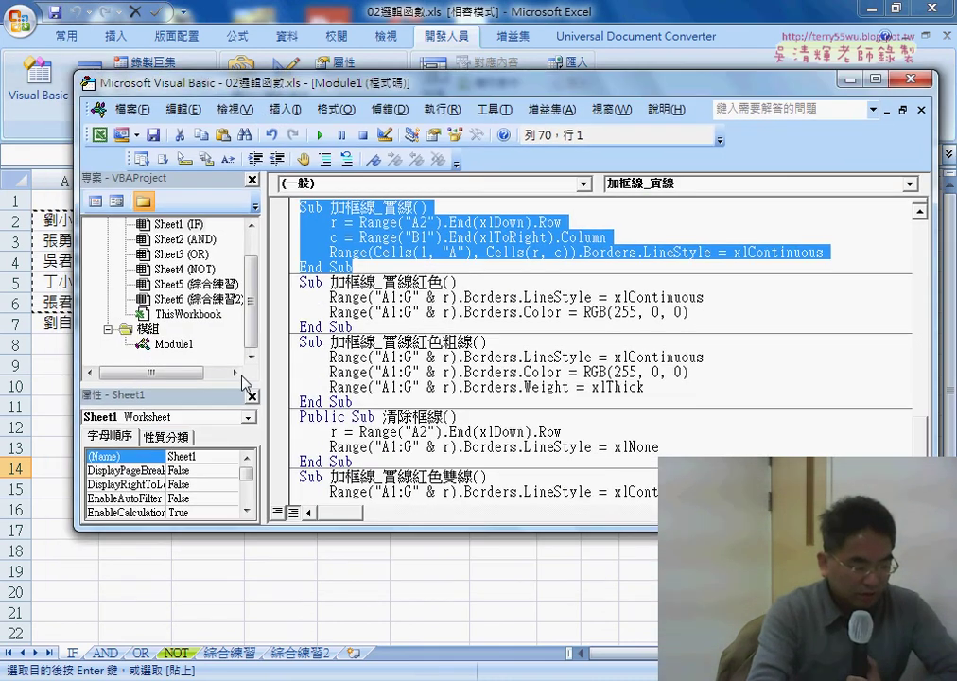
pyautogui.moveTo(244, 382); pyautogui.dragTo(250, 463)
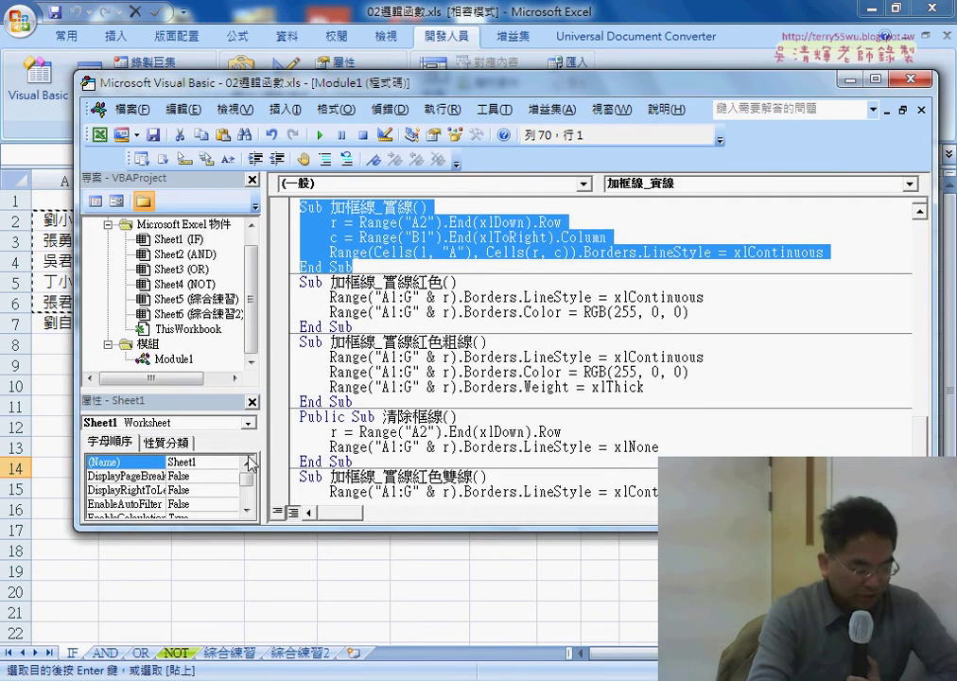
pyautogui.moveTo(274, 530); pyautogui.dragTo(275, 629)
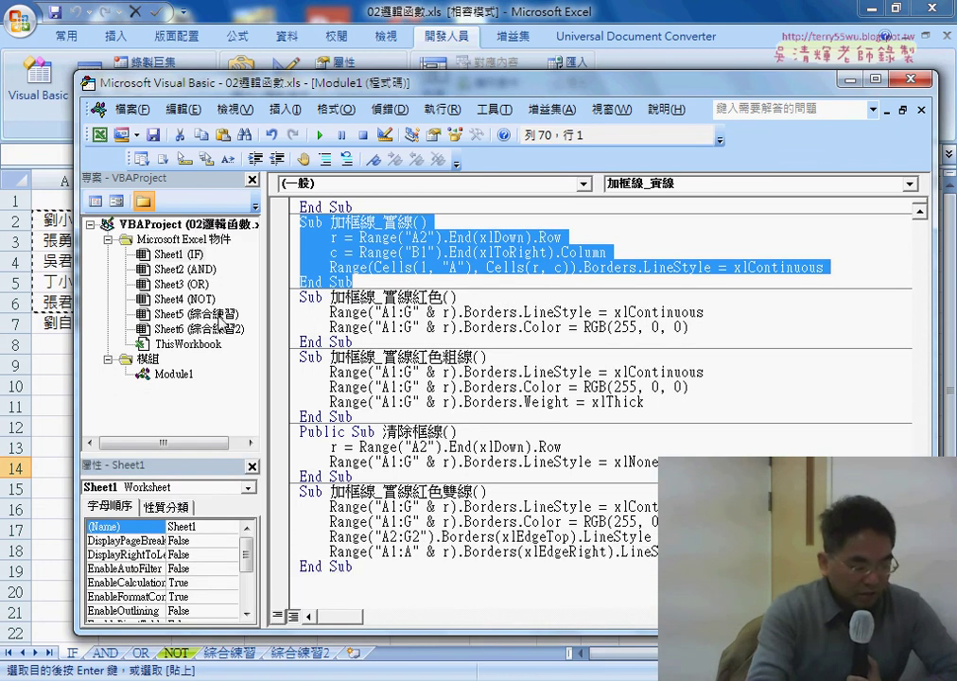
# Step: Insert a new user form via Sheet2's 插入 > 自訂表單 in the project
pyautogui.rightClick(162, 284)
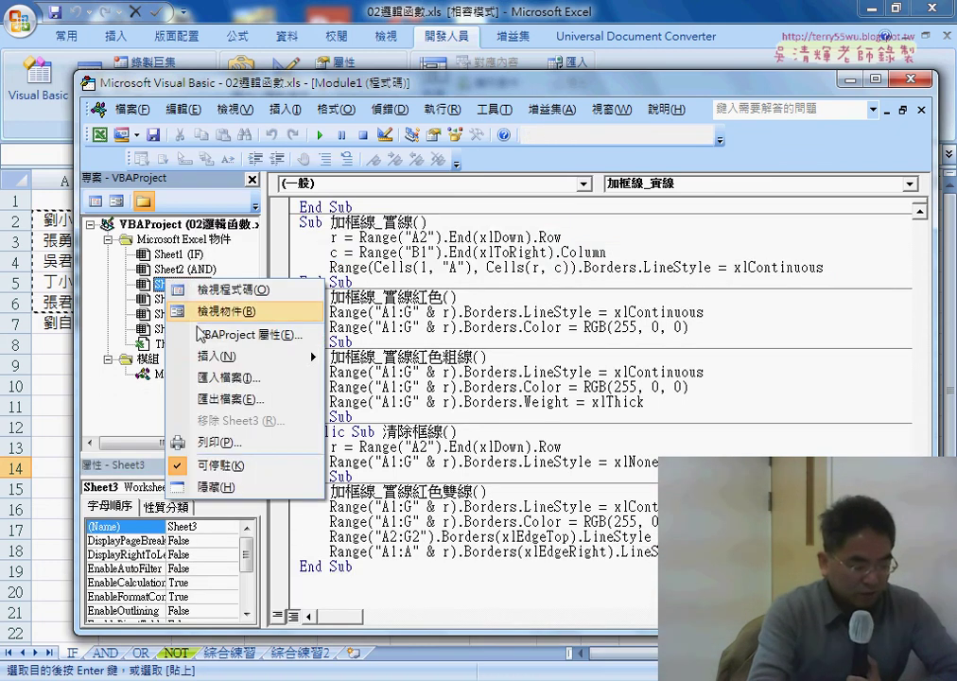
pyautogui.moveTo(303, 356)
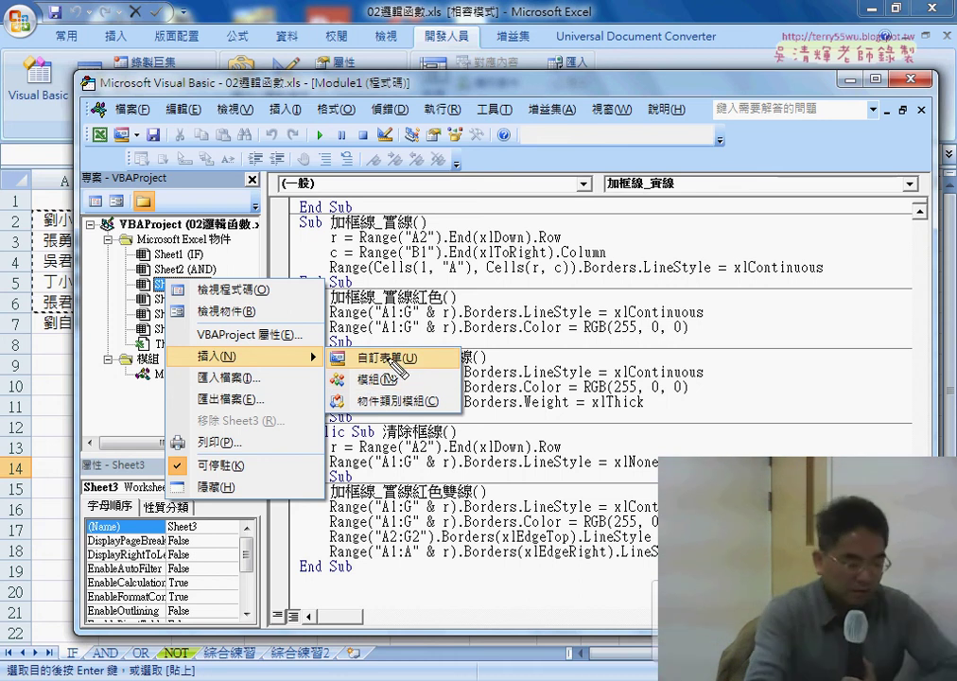
pyautogui.moveTo(395, 365); pyautogui.dragTo(413, 388)
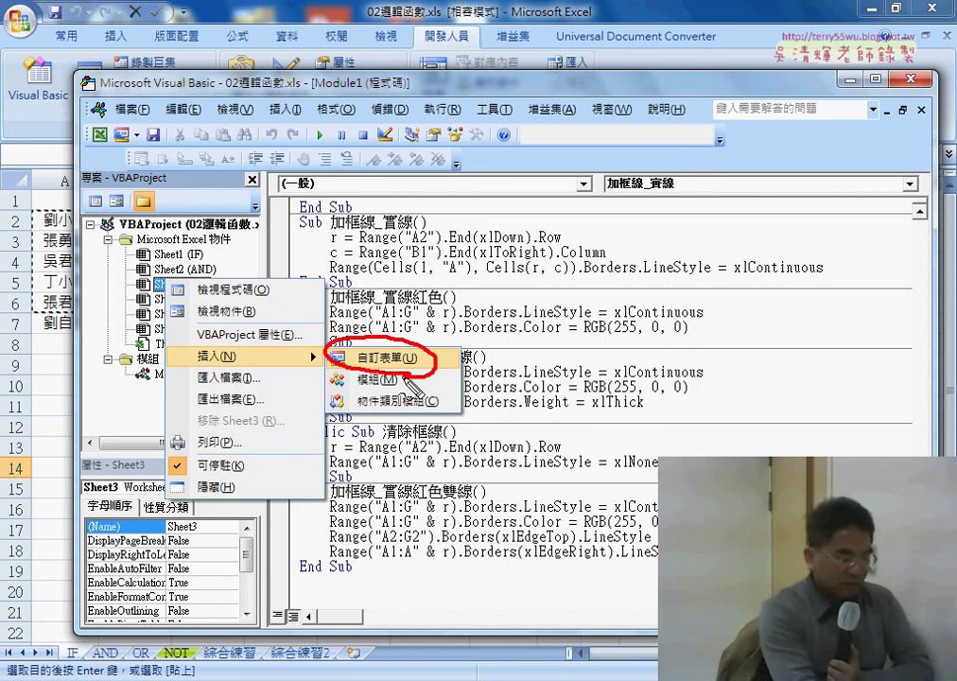
pyautogui.press('Escape')
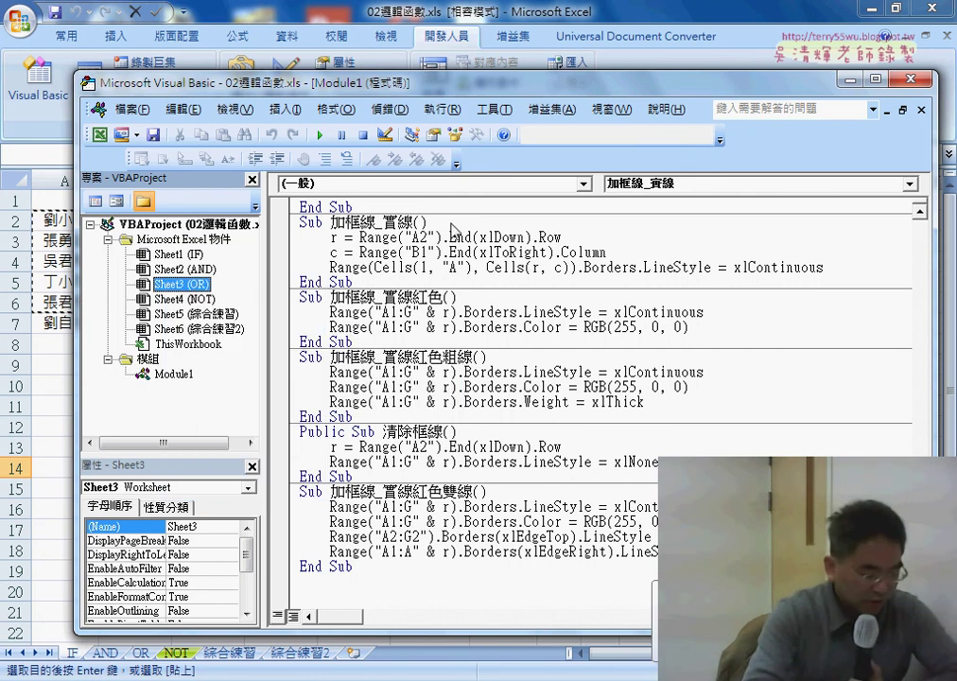
pyautogui.click(185, 269)
pyautogui.rightClick(185, 275)
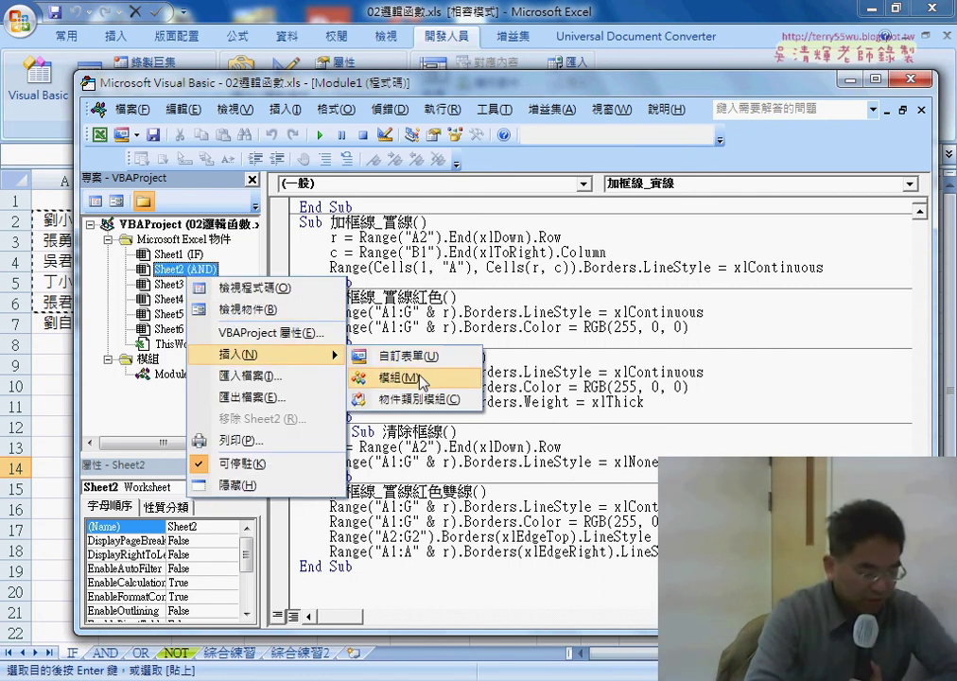
pyautogui.click(426, 357)
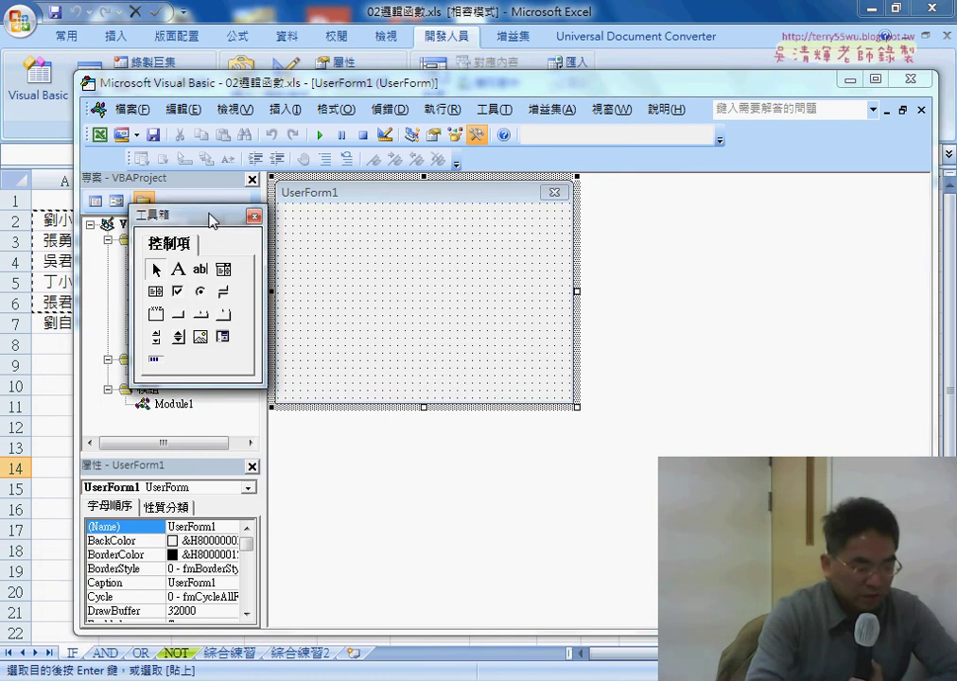
# Step: Enlarge the blank form, move the Toolbox aside, and set its (Name) to home
pyautogui.moveTo(209, 219); pyautogui.dragTo(696, 195)
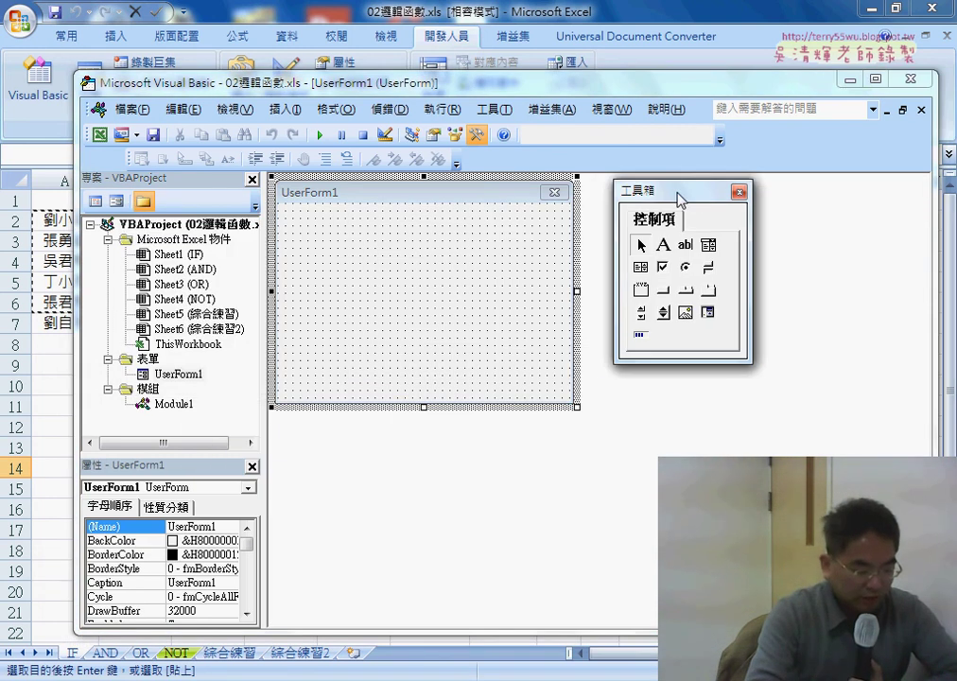
pyautogui.moveTo(577, 406)
pyautogui.mouseDown()
pyautogui.moveTo(667, 437)
pyautogui.moveTo(636, 437)
pyautogui.mouseUp()
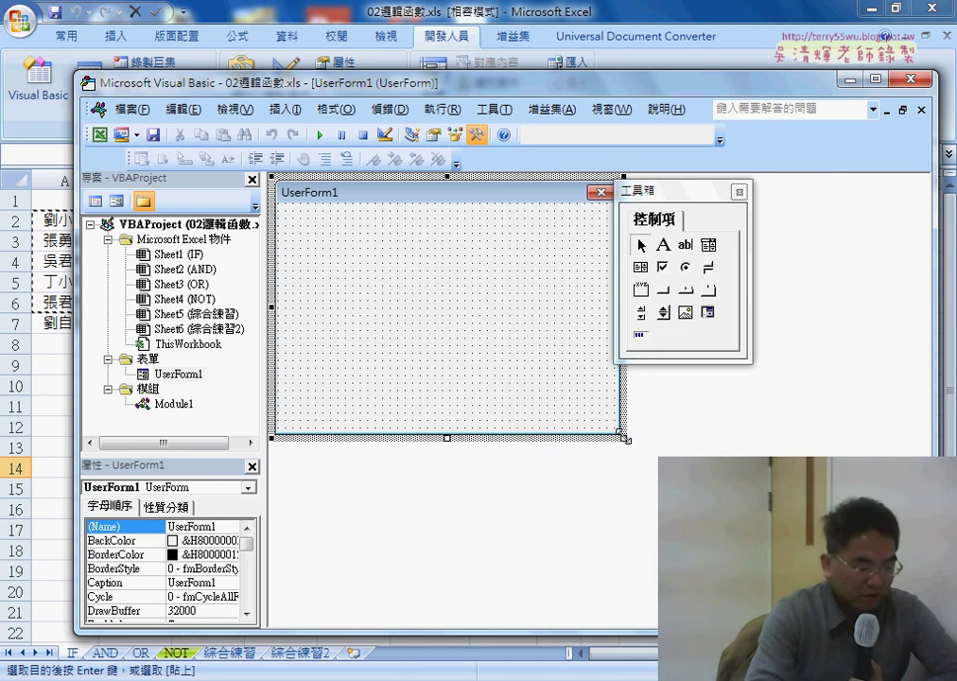
pyautogui.moveTo(691, 192); pyautogui.dragTo(736, 190)
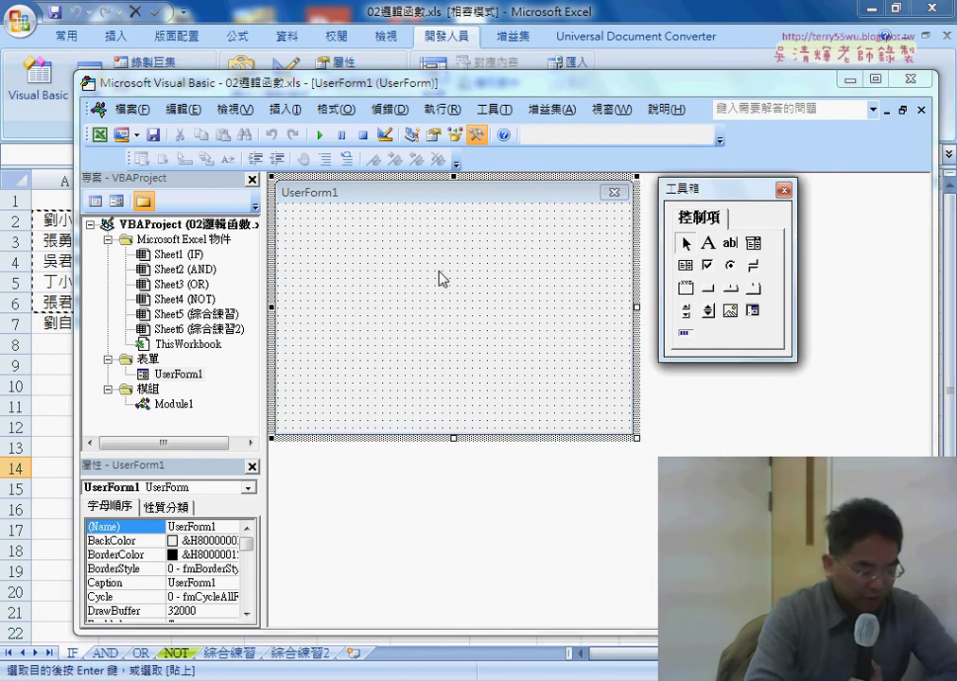
pyautogui.moveTo(204, 471); pyautogui.dragTo(204, 427)
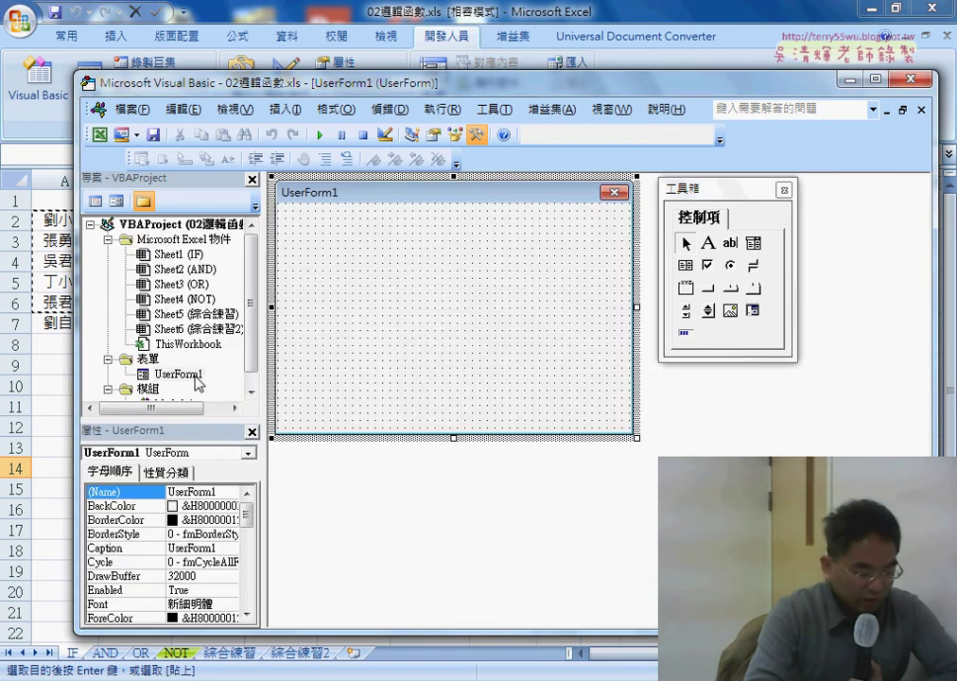
pyautogui.click(203, 492)
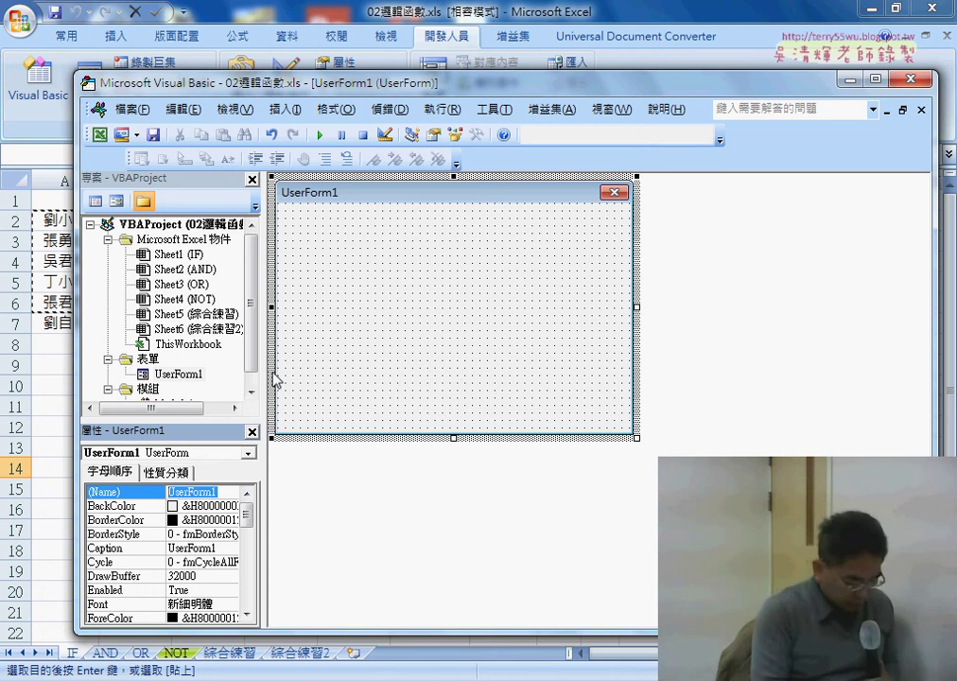
pyautogui.write('ho')
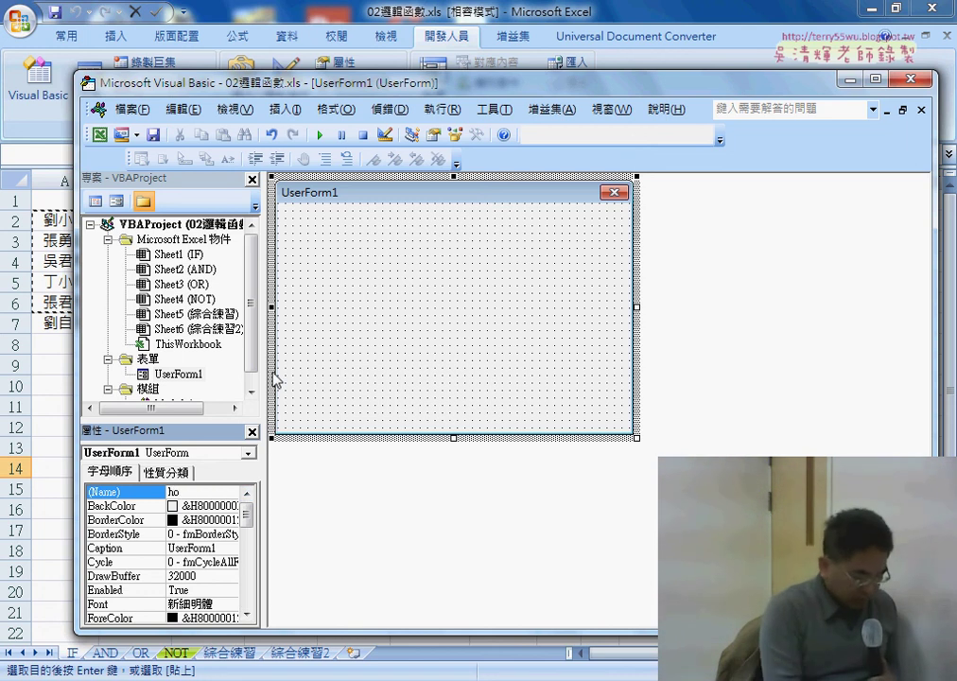
pyautogui.write('me')
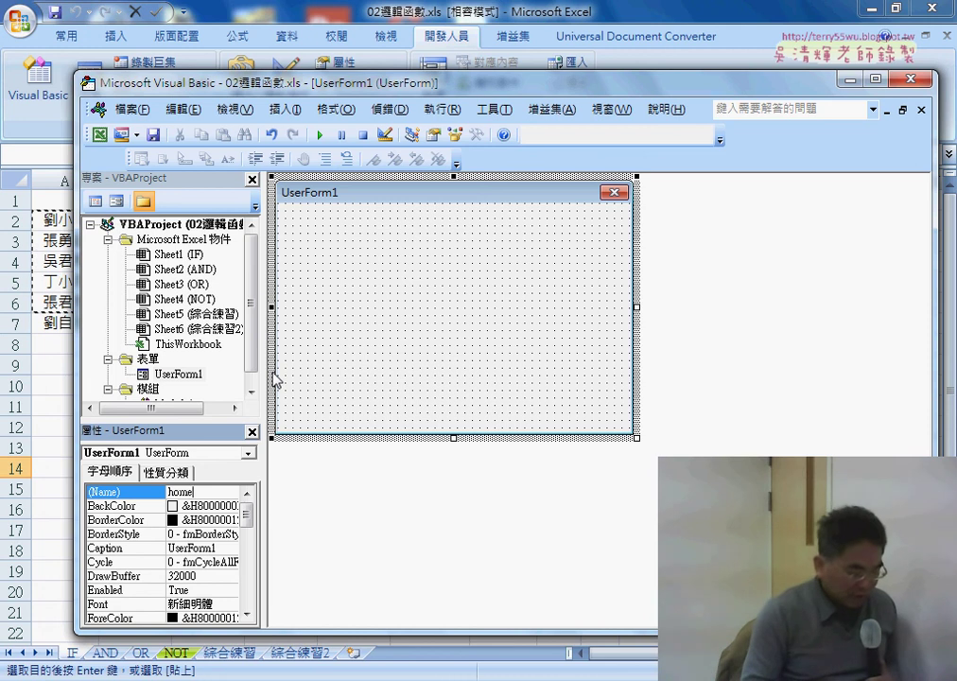
pyautogui.press('Return')
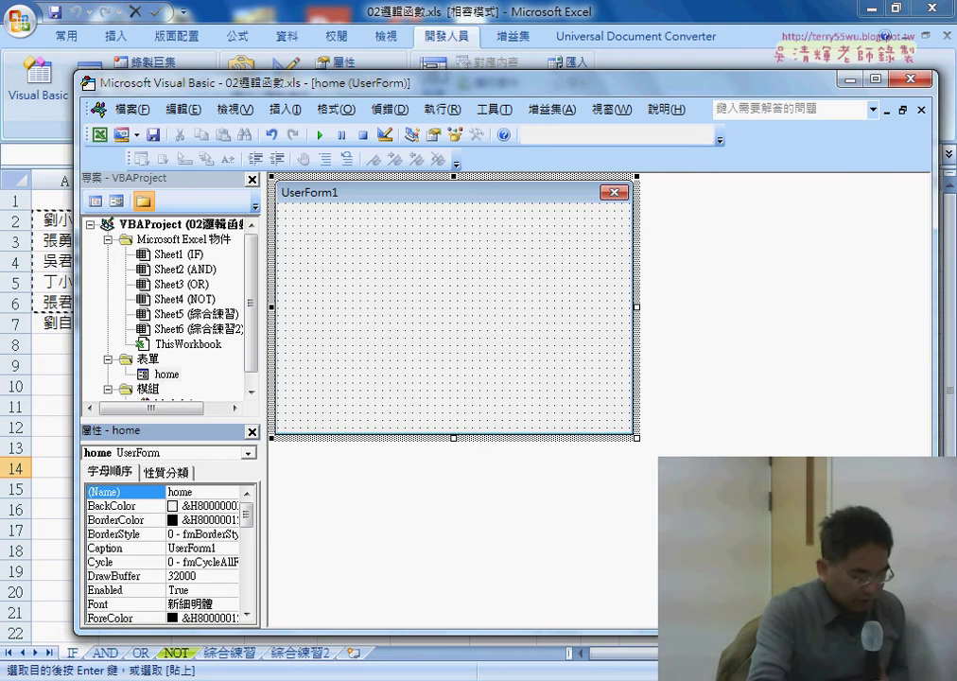
pyautogui.click(437, 624)
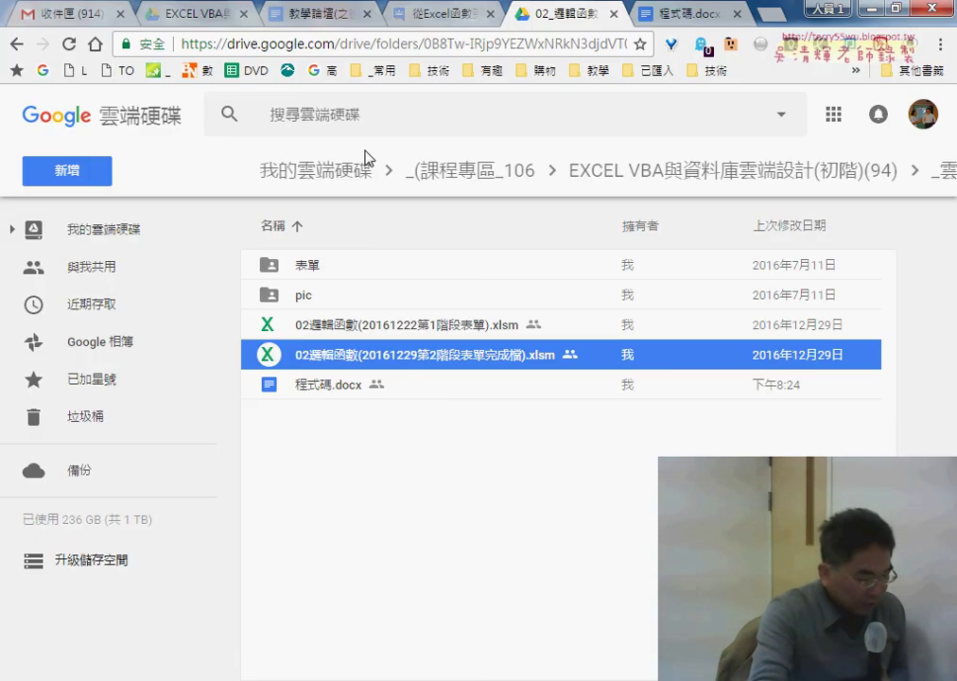
pyautogui.click(648, 19)
pyautogui.scroll(-5, 621, 297)
pyautogui.scroll(-3, 621, 297)
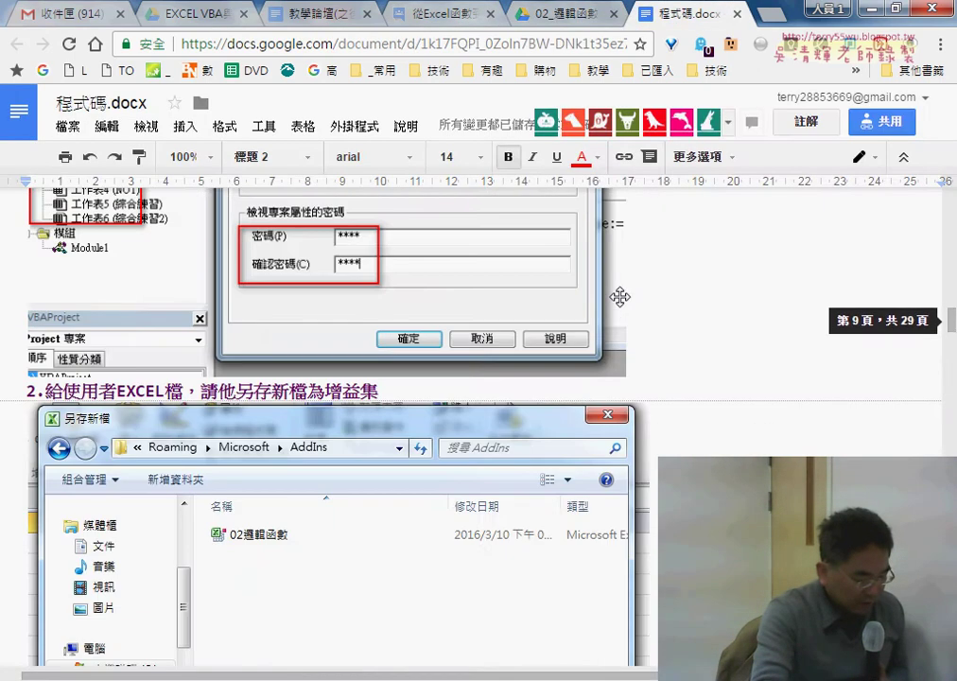
pyautogui.scroll(-3, 621, 297)
pyautogui.scroll(-3, 621, 296)
pyautogui.scroll(-4, 621, 297)
pyautogui.scroll(-2, 621, 297)
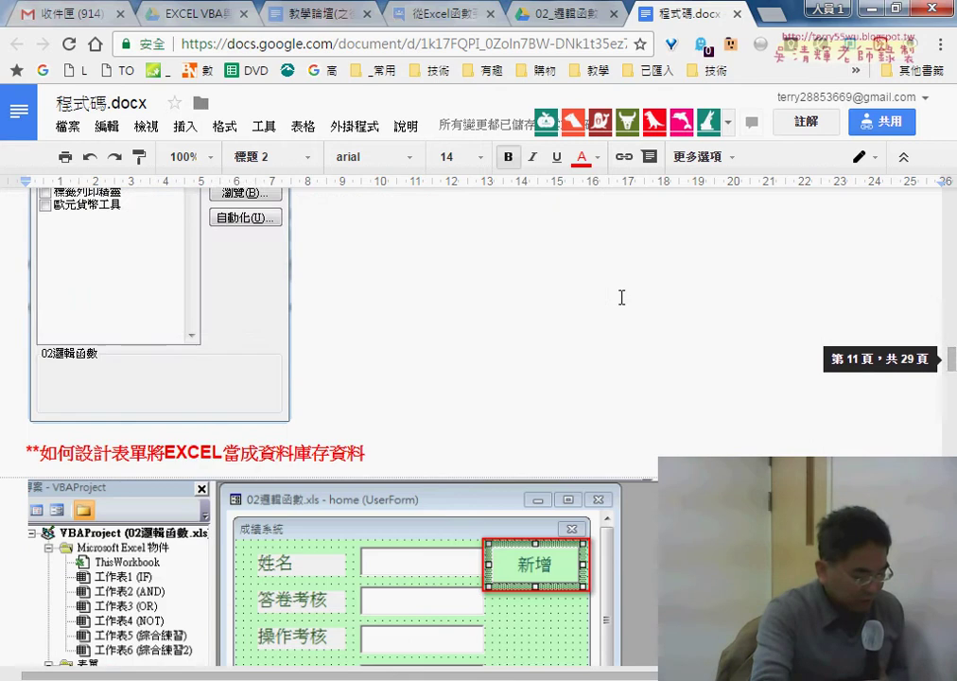
pyautogui.scroll(-3, 621, 297)
pyautogui.scroll(-3, 619, 297)
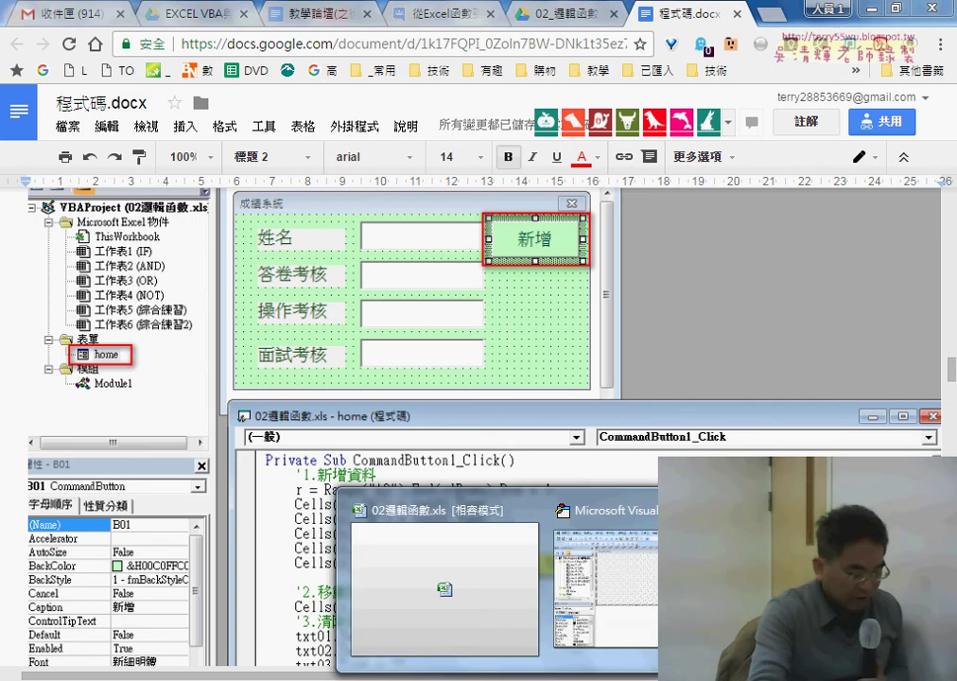
pyautogui.click(593, 620)
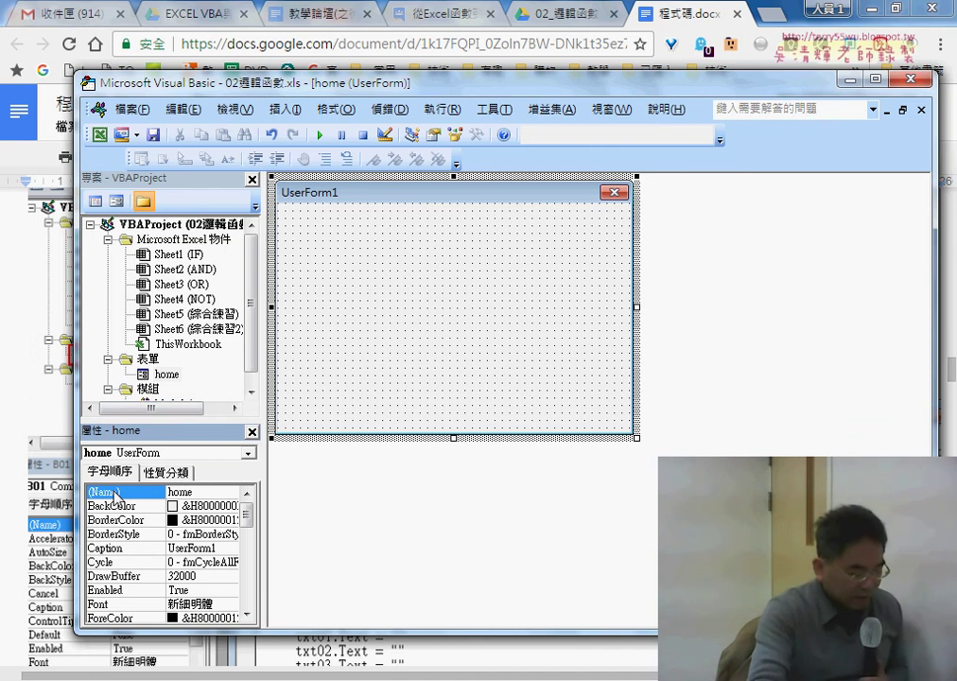
# Step: Set the form's Caption property to 成績系統
pyautogui.click(122, 548)
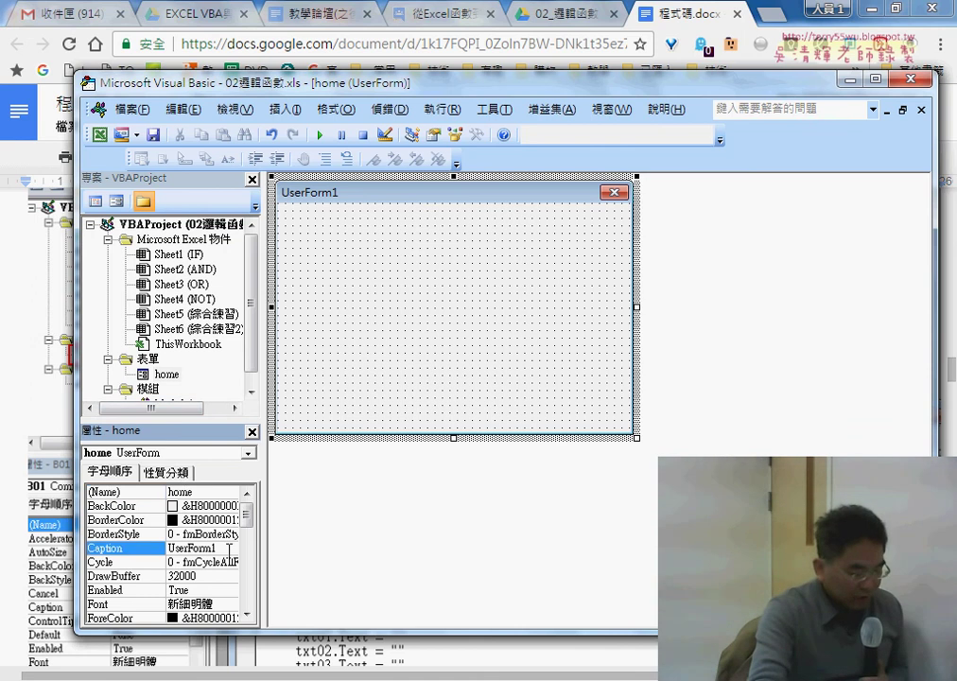
pyautogui.doubleClick(229, 550)
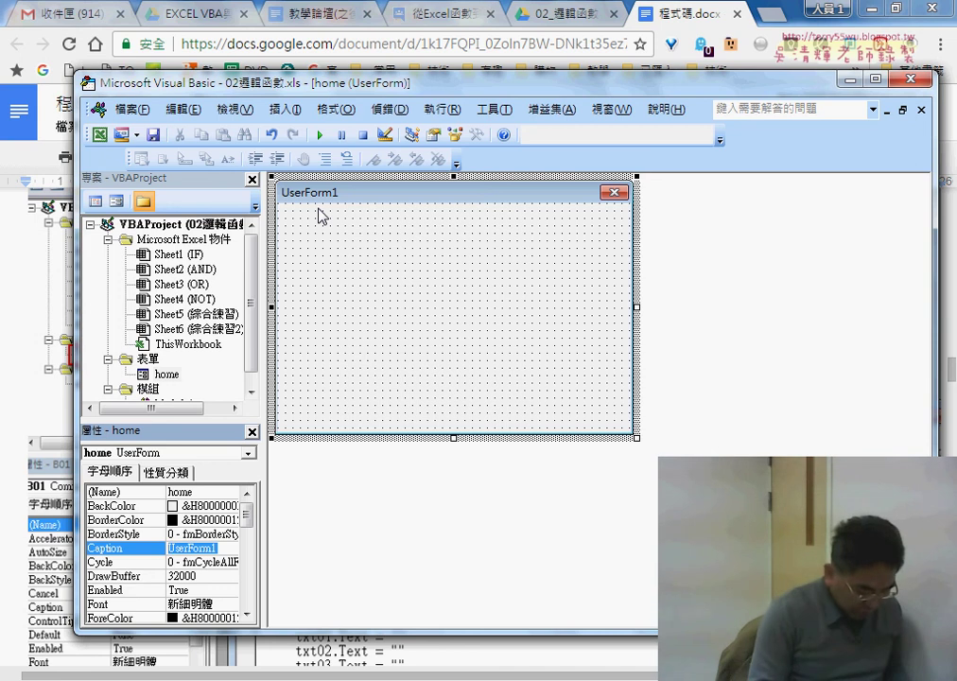
pyautogui.write('成')
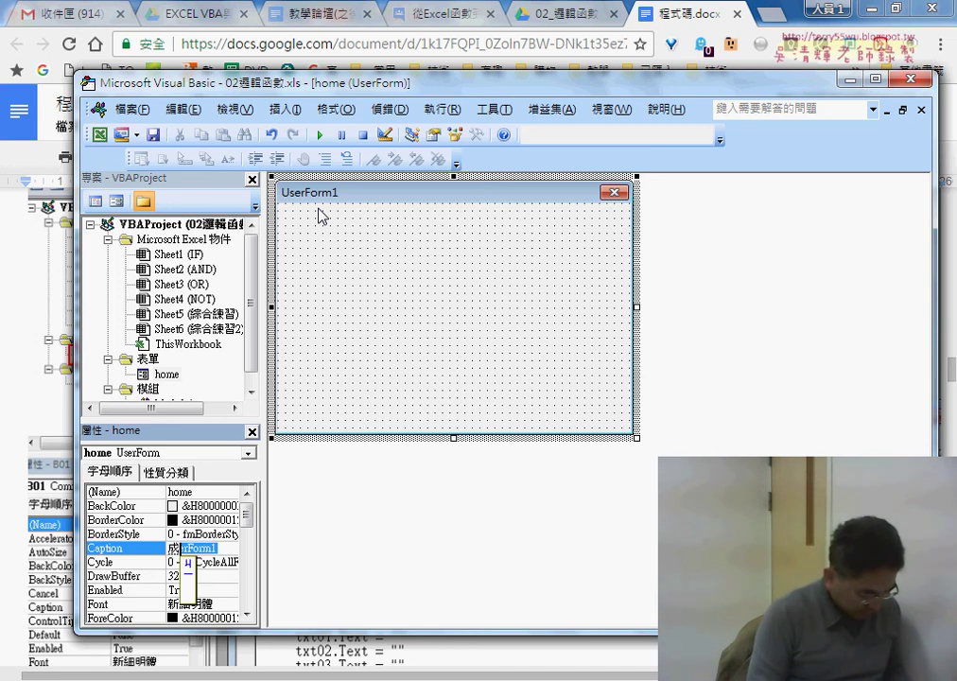
pyautogui.write('績系統')
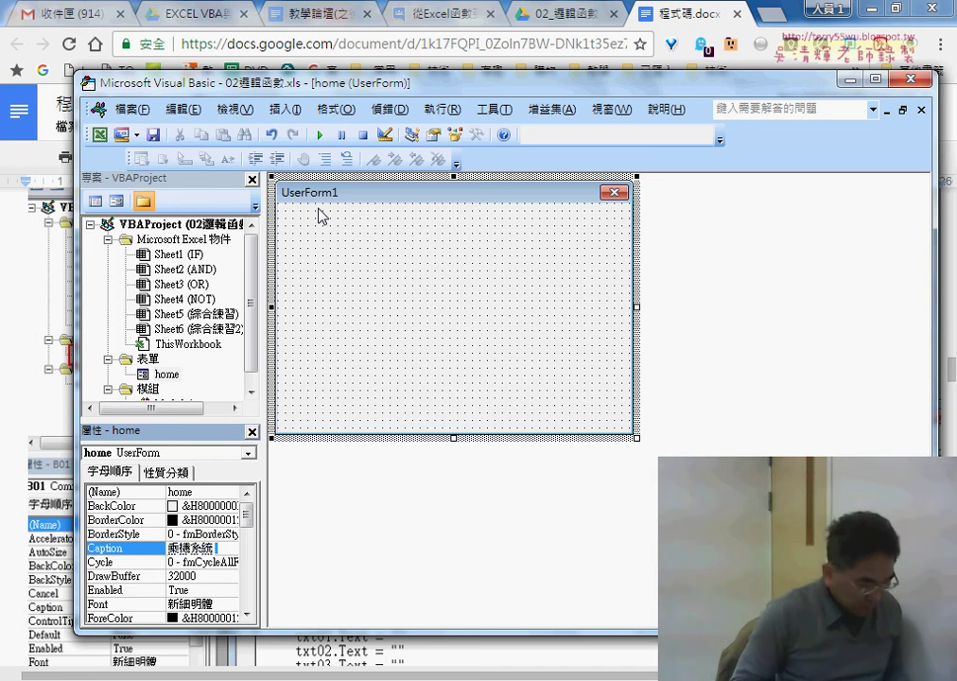
pyautogui.press('Down')
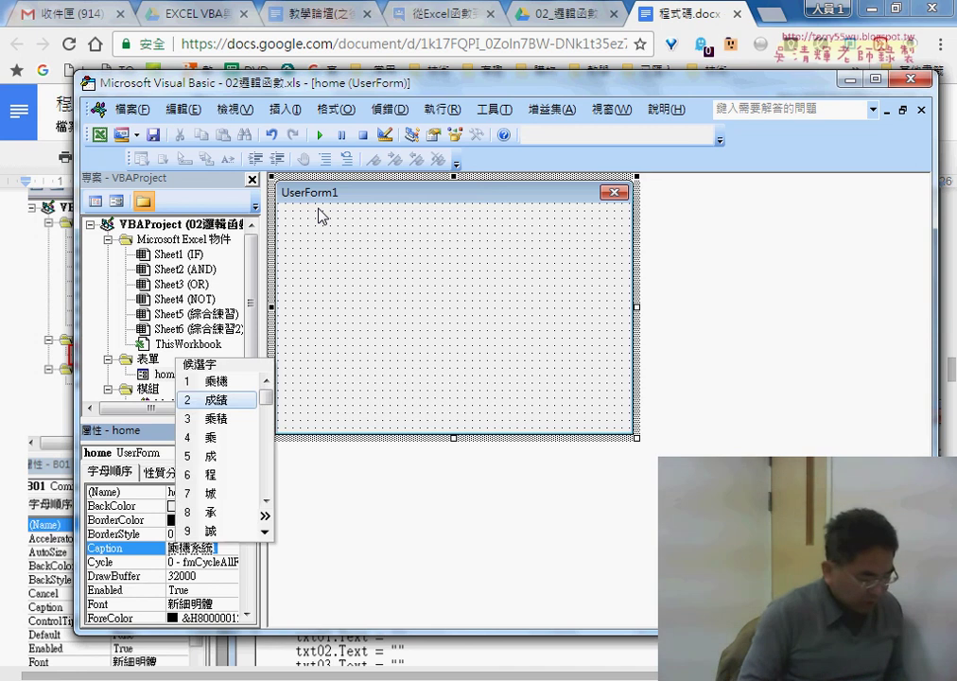
pyautogui.press('Down')
pyautogui.press('Up')
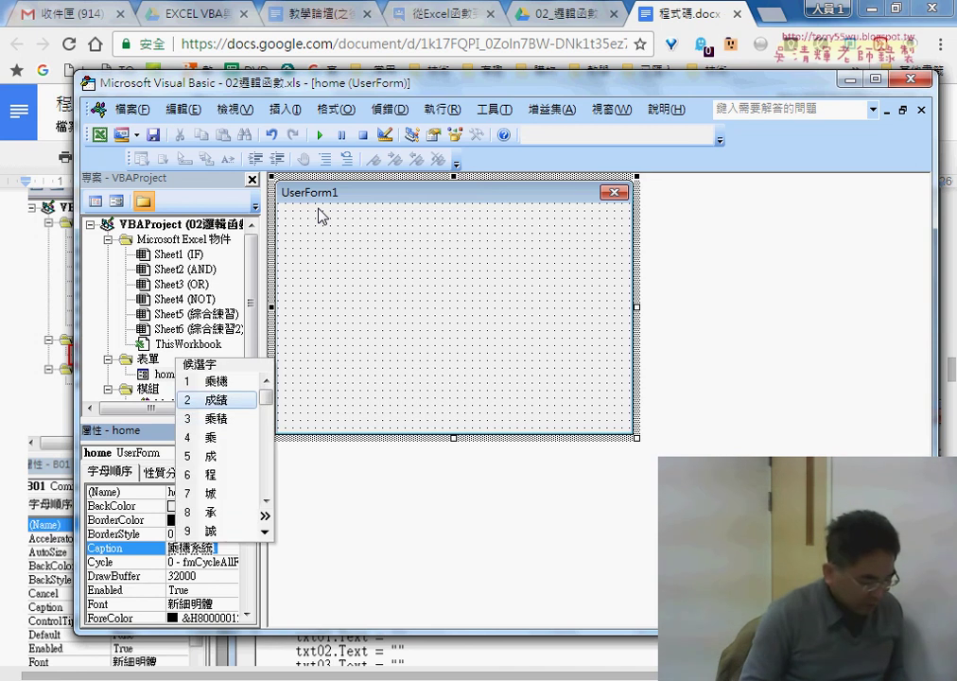
pyautogui.press('Return')
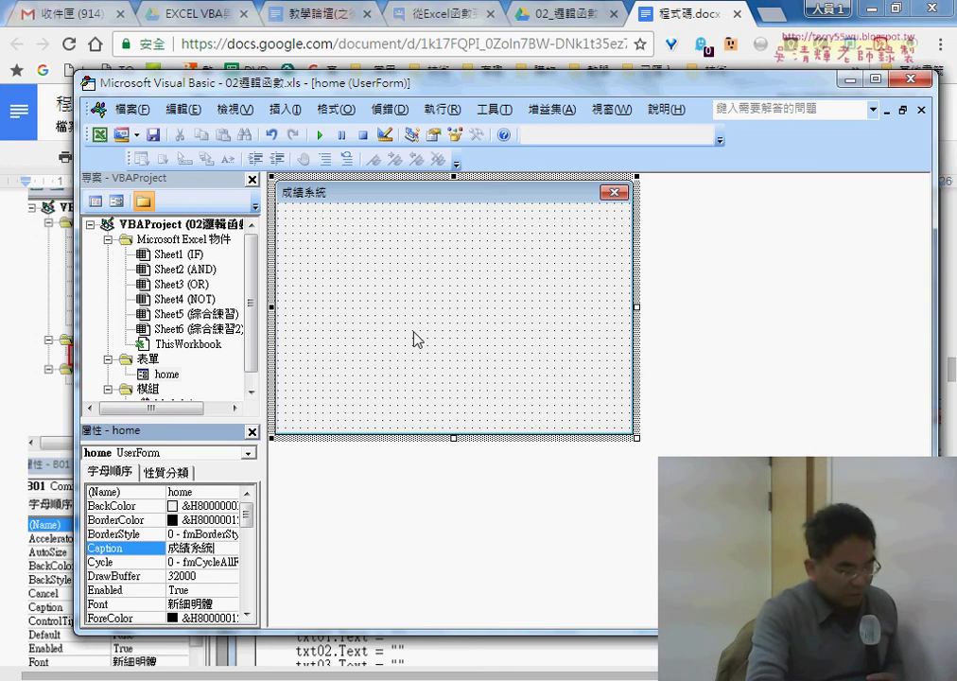
# Step: Set the form's BackColor to light green from the 調色盤 palette
pyautogui.click(421, 297)
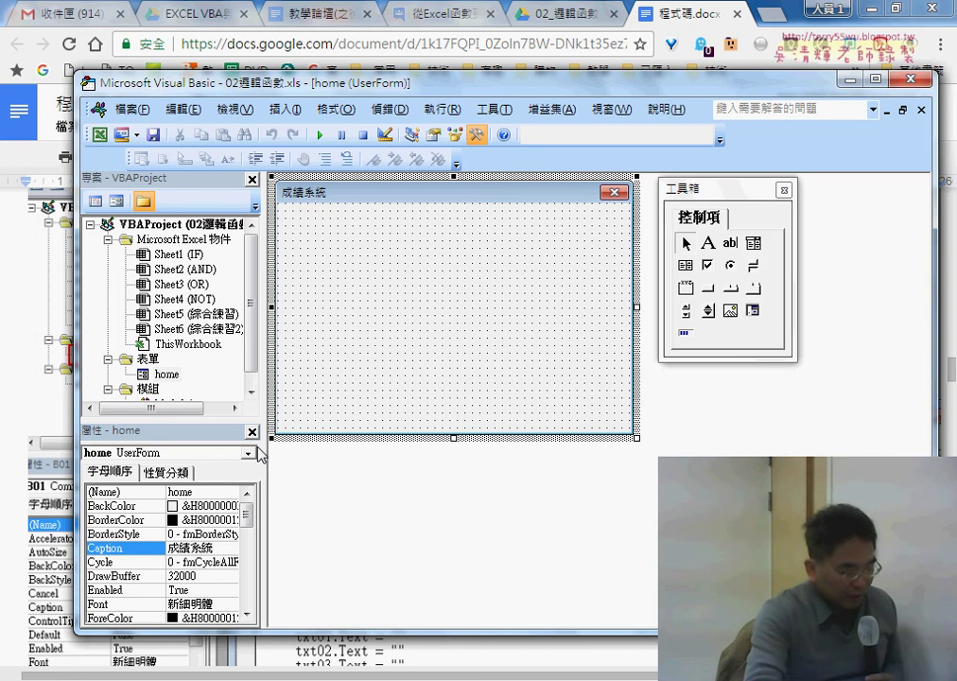
pyautogui.click(115, 512)
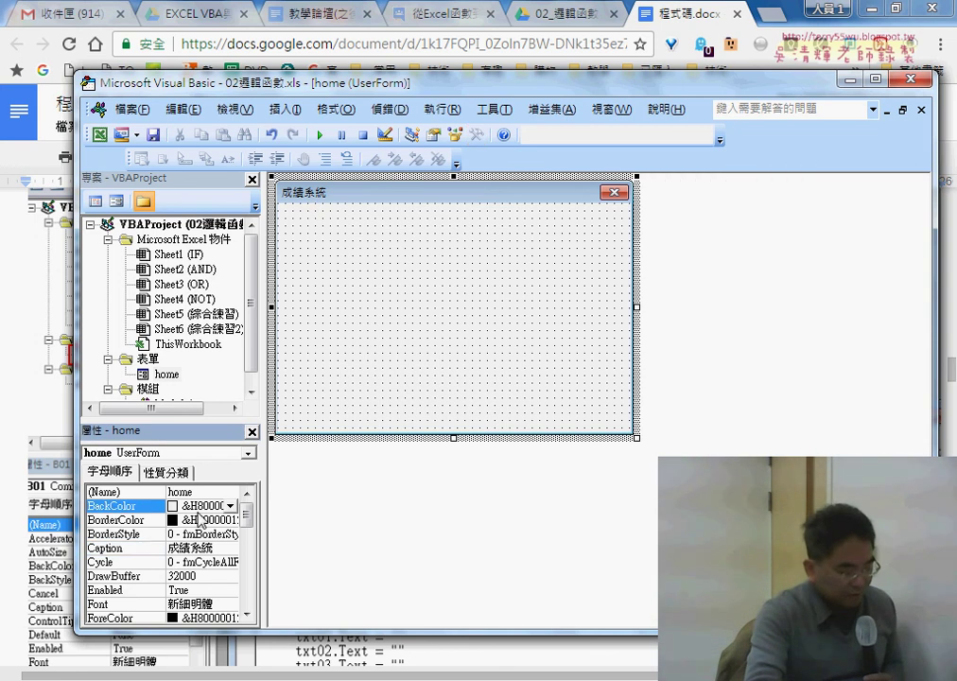
pyautogui.click(230, 506)
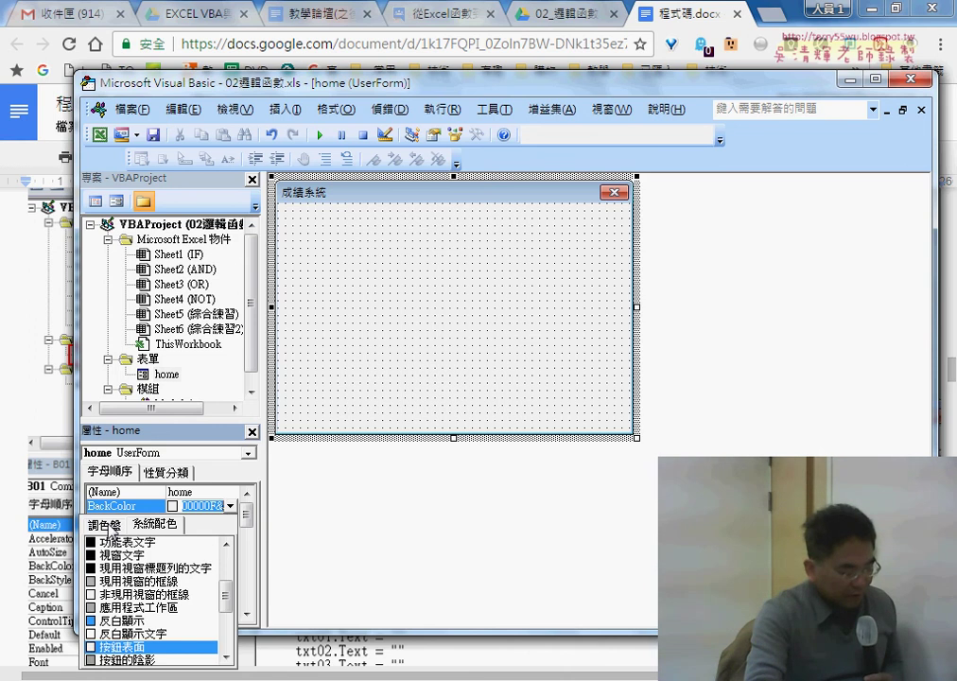
pyautogui.click(106, 524)
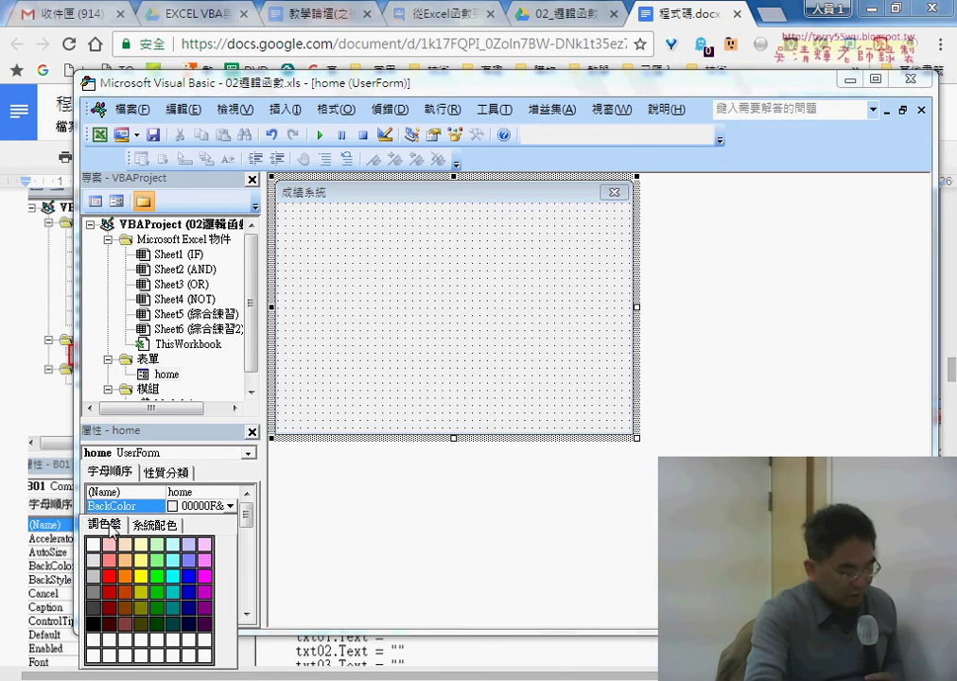
pyautogui.click(159, 546)
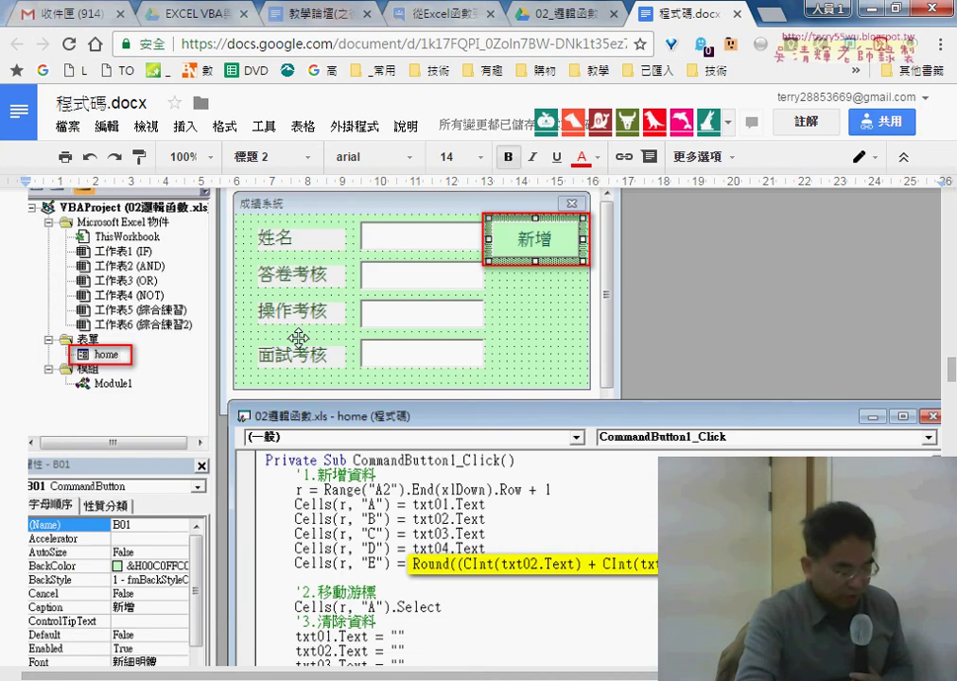
# Step: Bring the Excel workbook 02邏輯函數.xls back to the front and select cell A1
pyautogui.moveTo(482, 673)
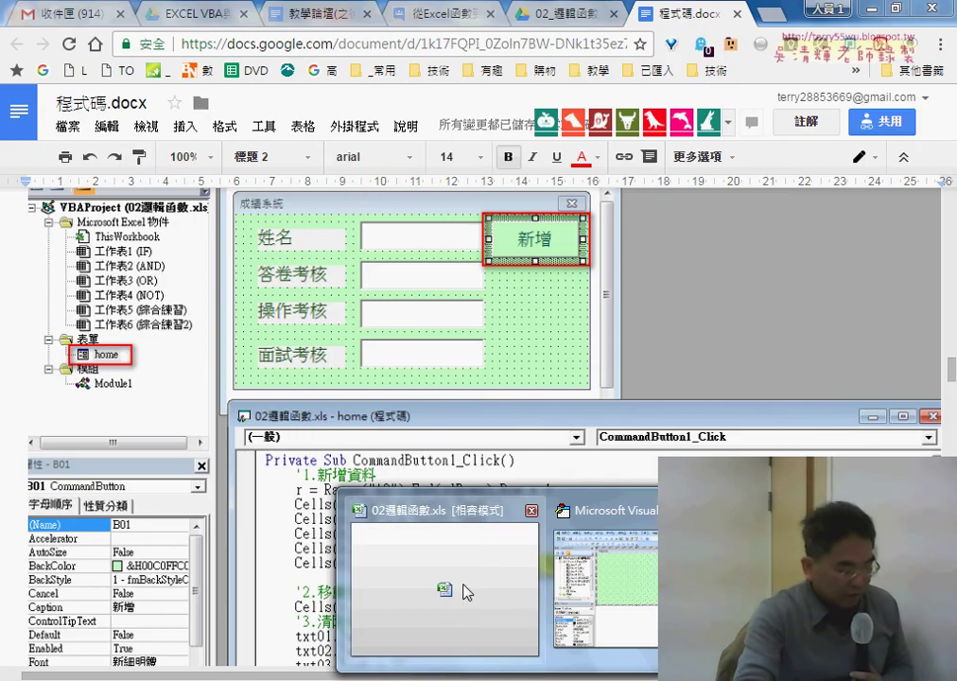
pyautogui.click(444, 595)
pyautogui.click(75, 199)
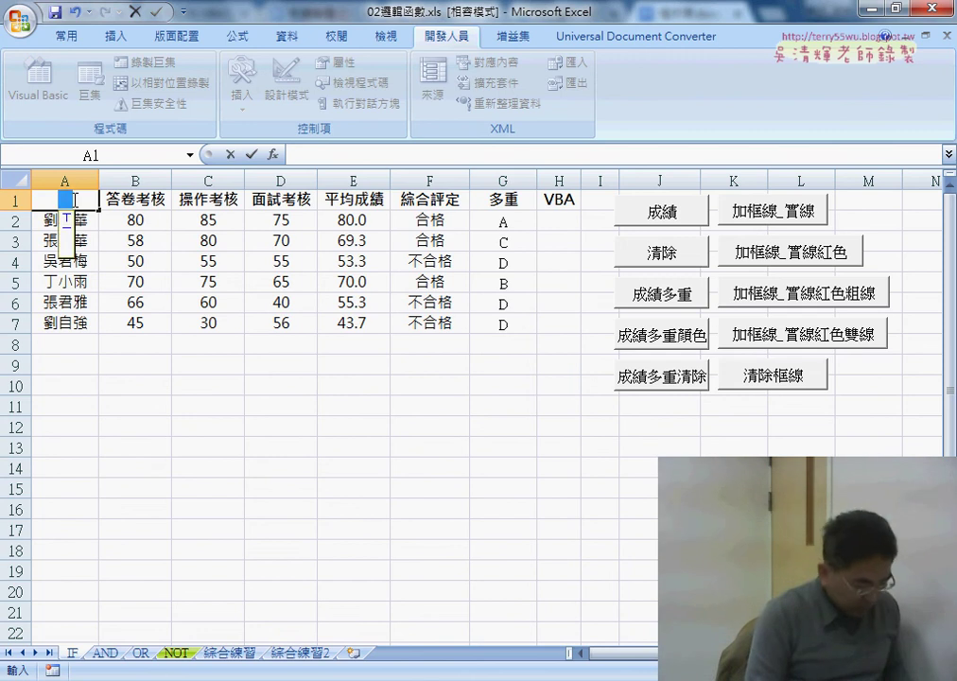
# Step: Re-enter 姓名 in A1 and copy the four headers in A1:D1
pyautogui.write('性名')
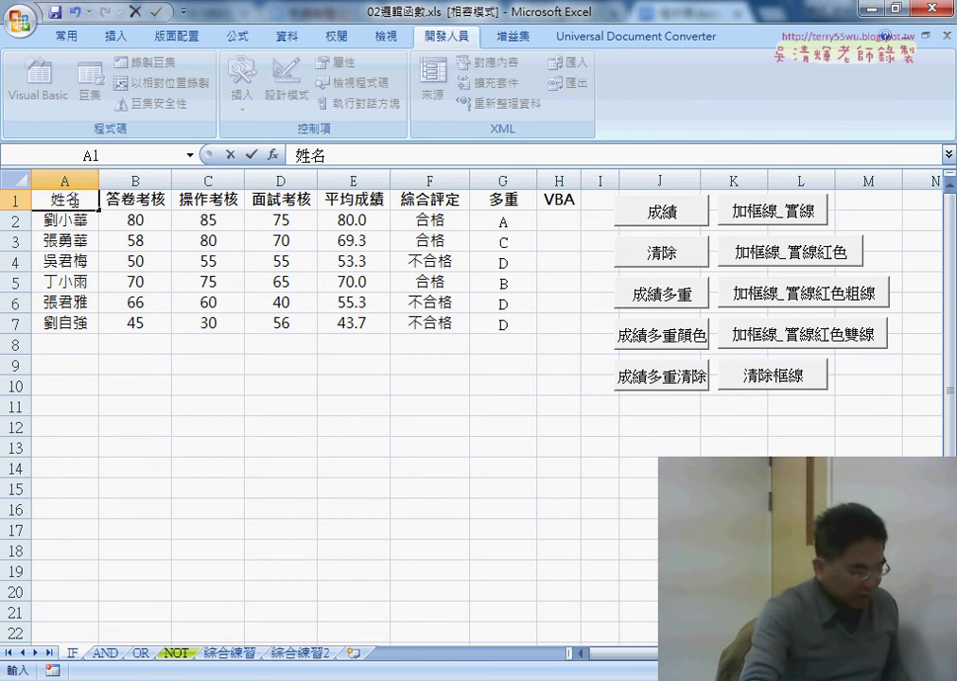
pyautogui.click(120, 239)
pyautogui.moveTo(78, 200); pyautogui.dragTo(283, 199)
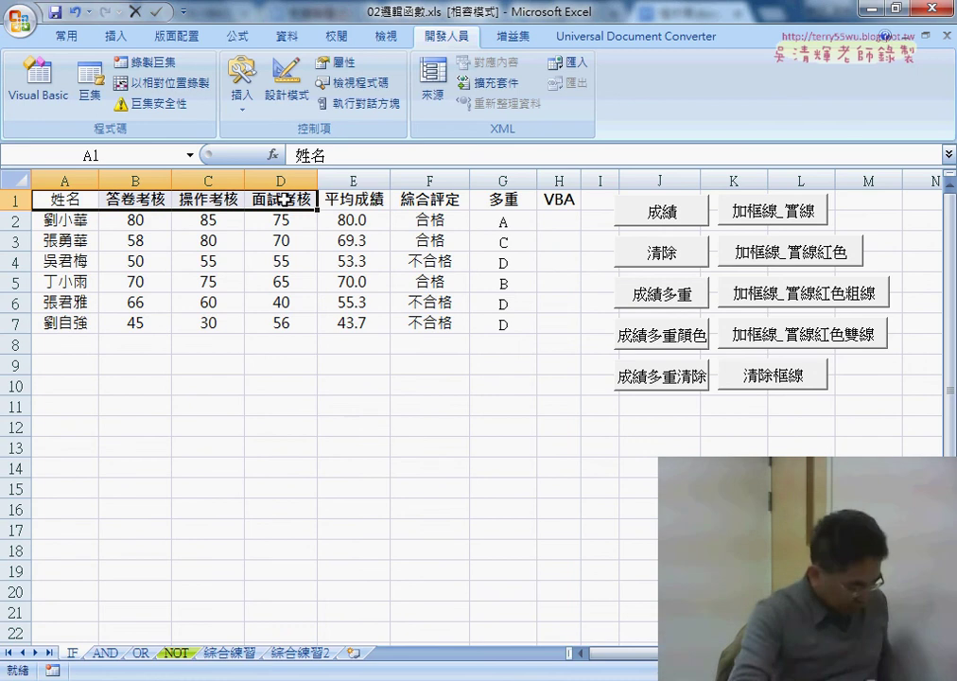
pyautogui.hotkey('ctrl', 'c')
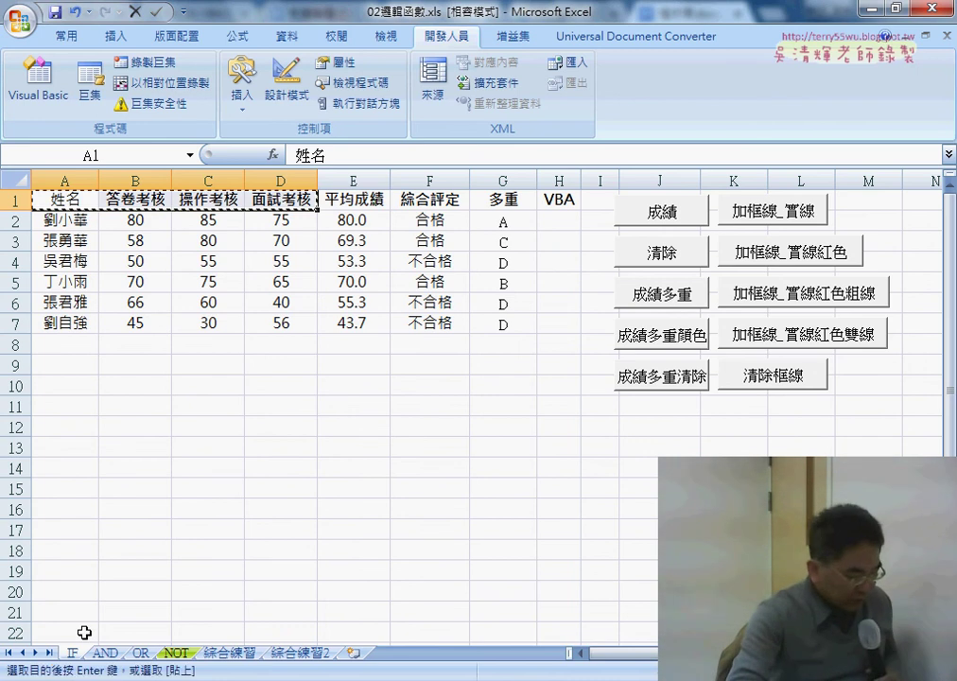
# Step: Paste the copied headers into a new Notepad note
pyautogui.press('super')
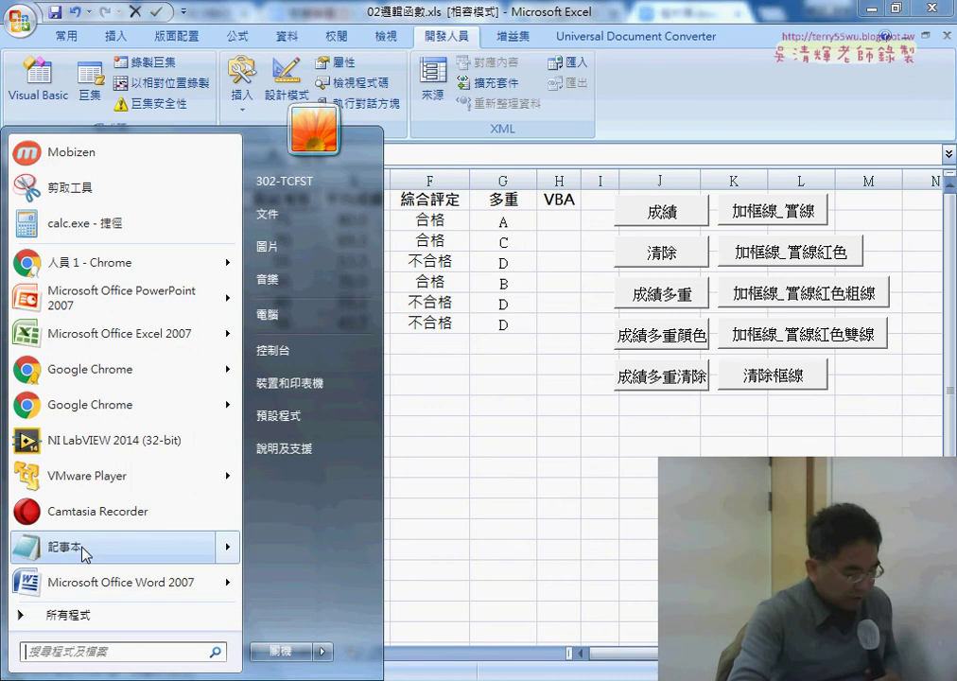
pyautogui.click(85, 548)
pyautogui.rightClick(326, 364)
pyautogui.click(374, 435)
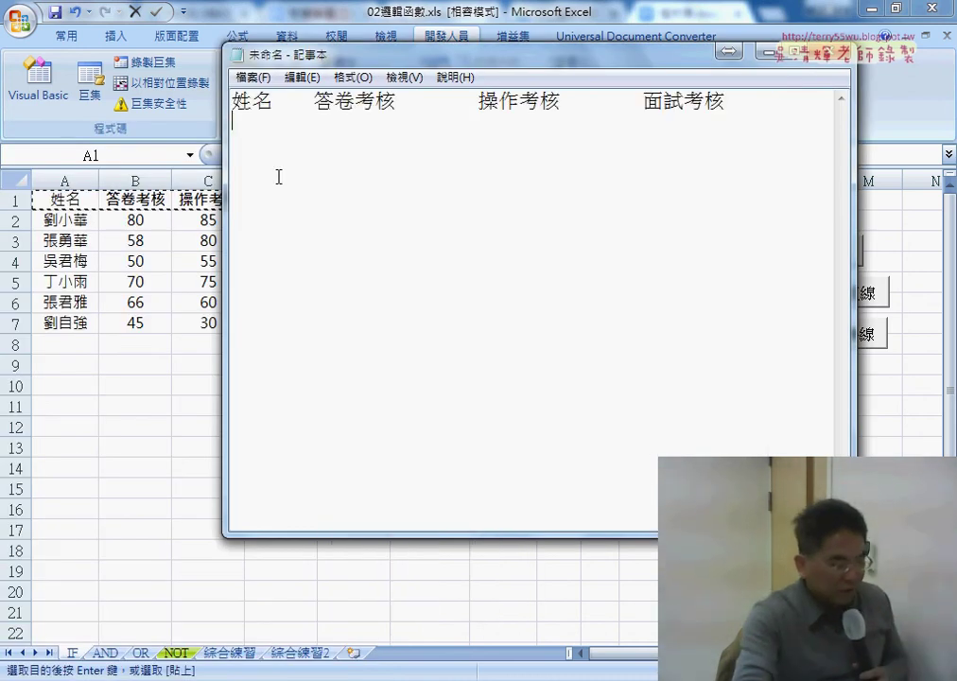
# Step: Select the header word 姓名 in the Notepad note
pyautogui.doubleClick(265, 99)
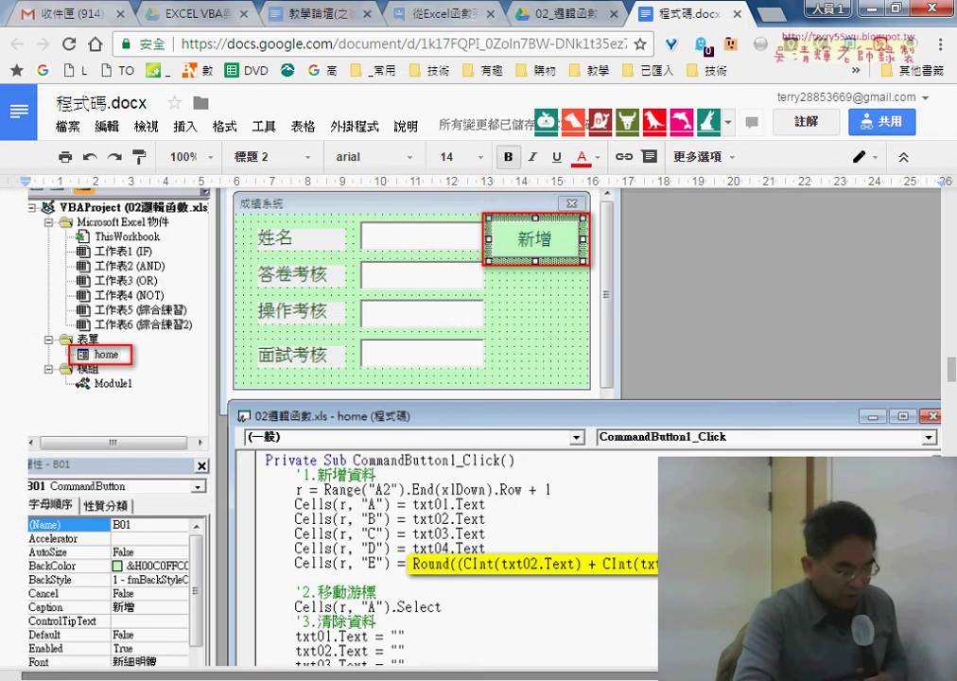
# Step: Bring the VBA editor with the empty 成績系統 form back to the front
pyautogui.click(600, 620)
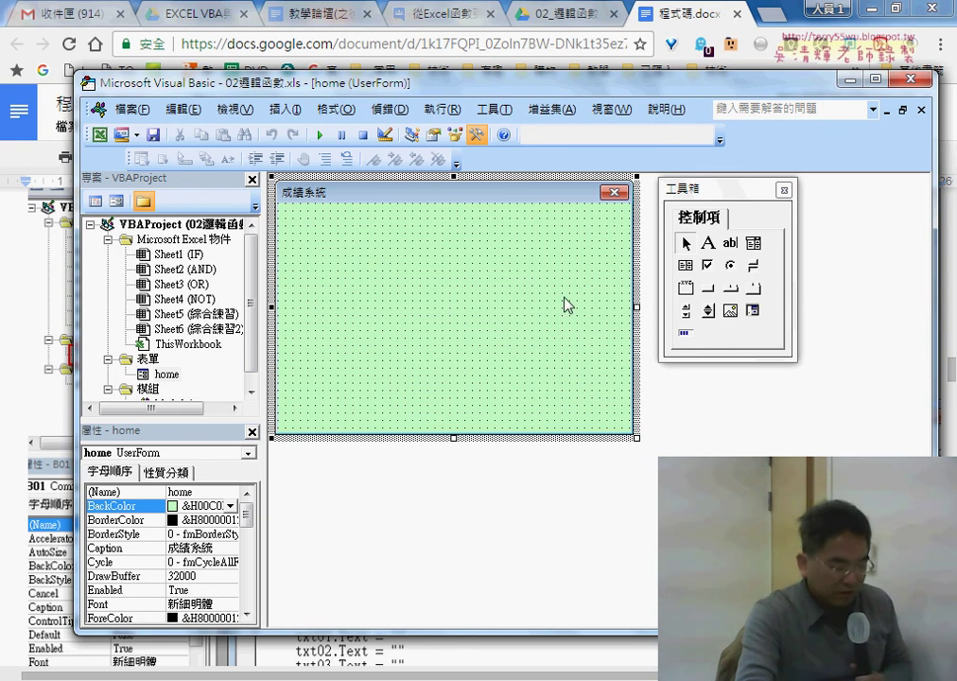
# Step: Reopen the Toolbox and draw a Label1 control at the form's top-left
pyautogui.click(784, 190)
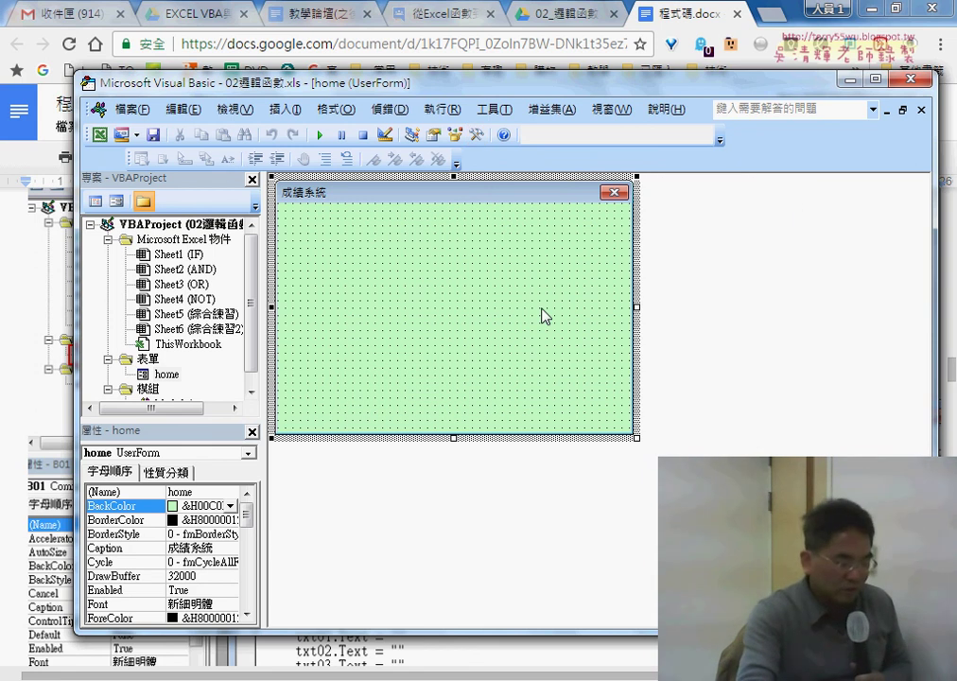
pyautogui.click(234, 108)
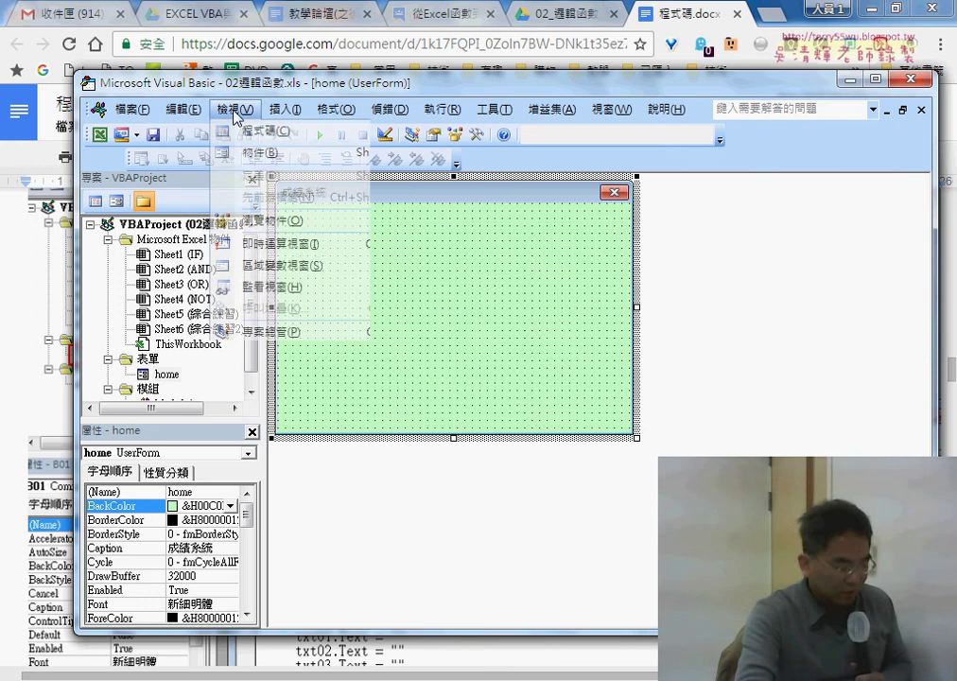
pyautogui.click(269, 376)
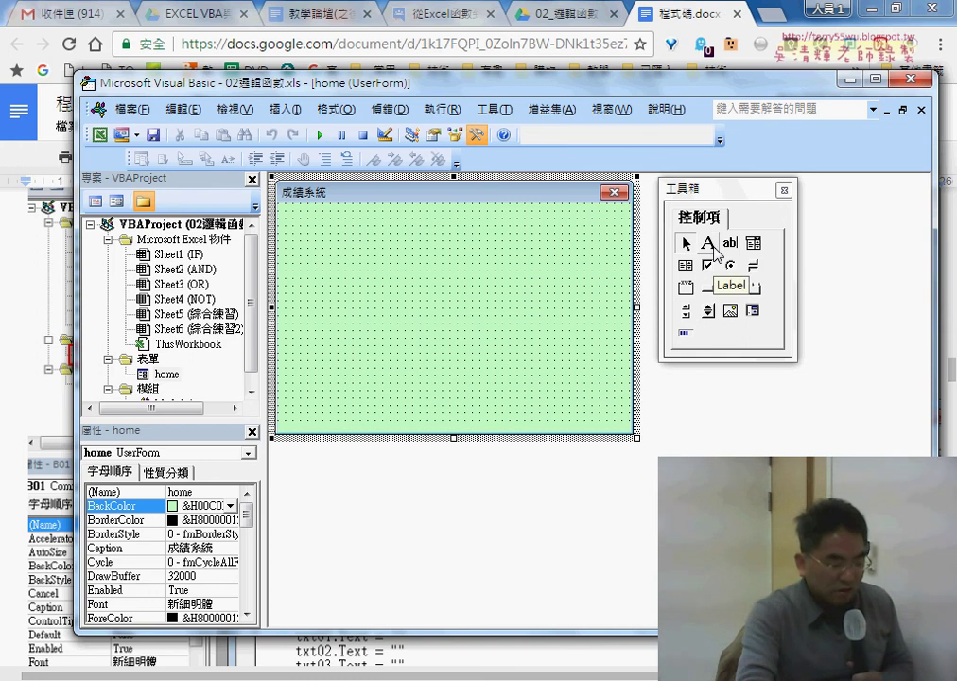
pyautogui.click(710, 247)
pyautogui.moveTo(296, 222); pyautogui.dragTo(401, 274)
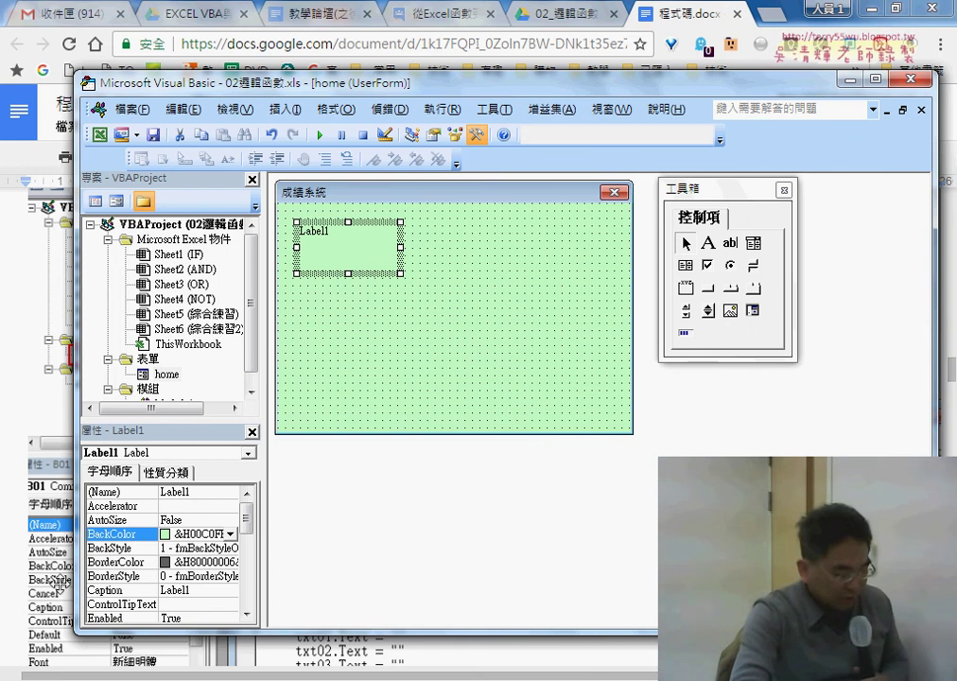
# Step: Set the label's Caption to 姓名 and make the label slightly shorter
pyautogui.click(106, 590)
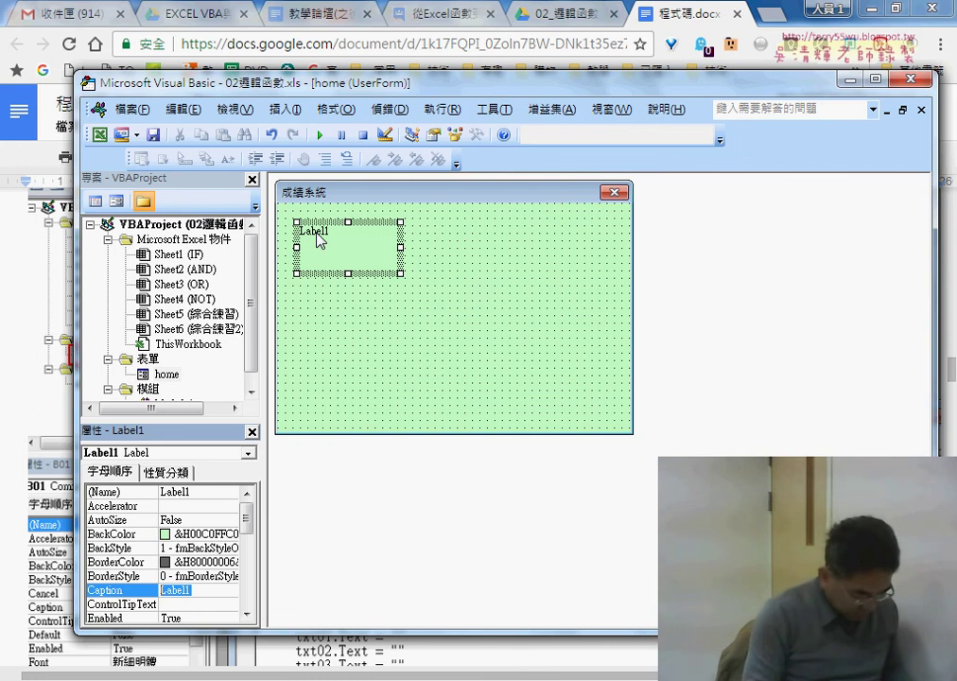
pyautogui.write('性')
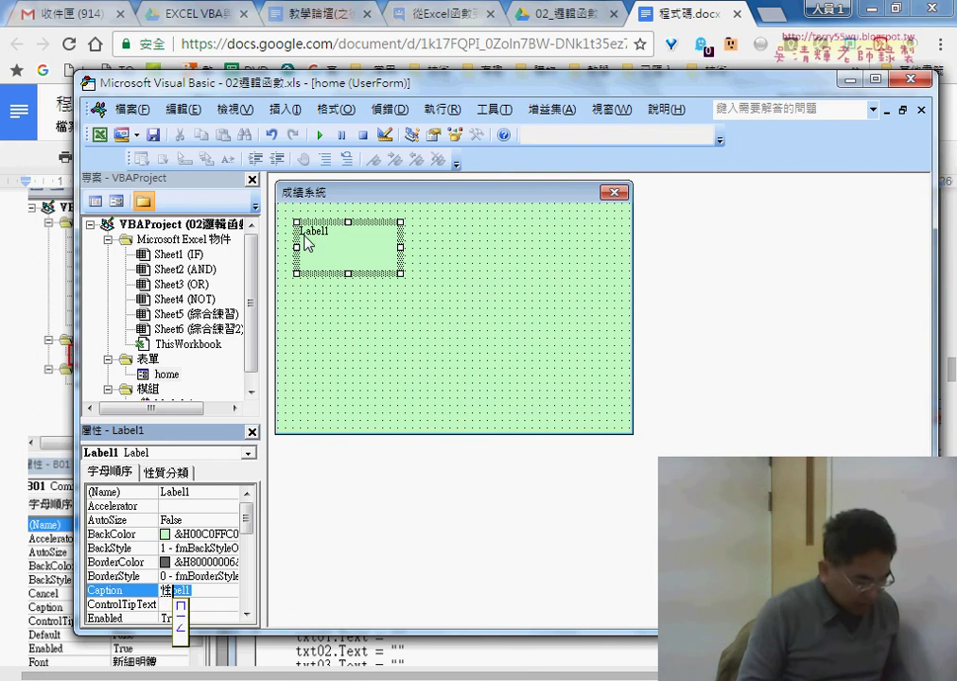
pyautogui.write('名')
pyautogui.press('Return')
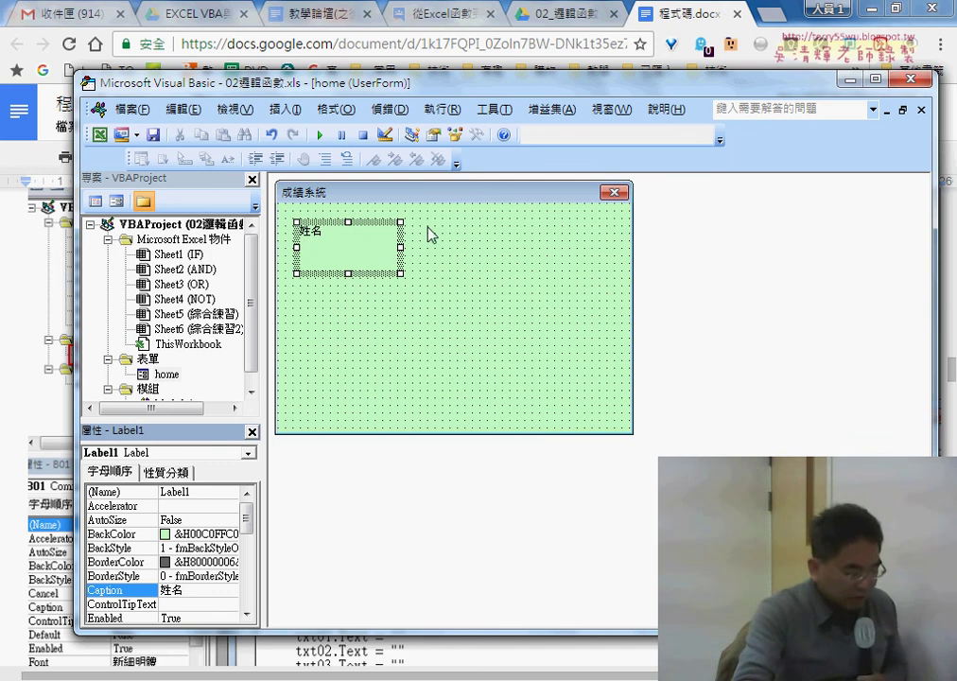
pyautogui.moveTo(350, 273); pyautogui.dragTo(352, 258)
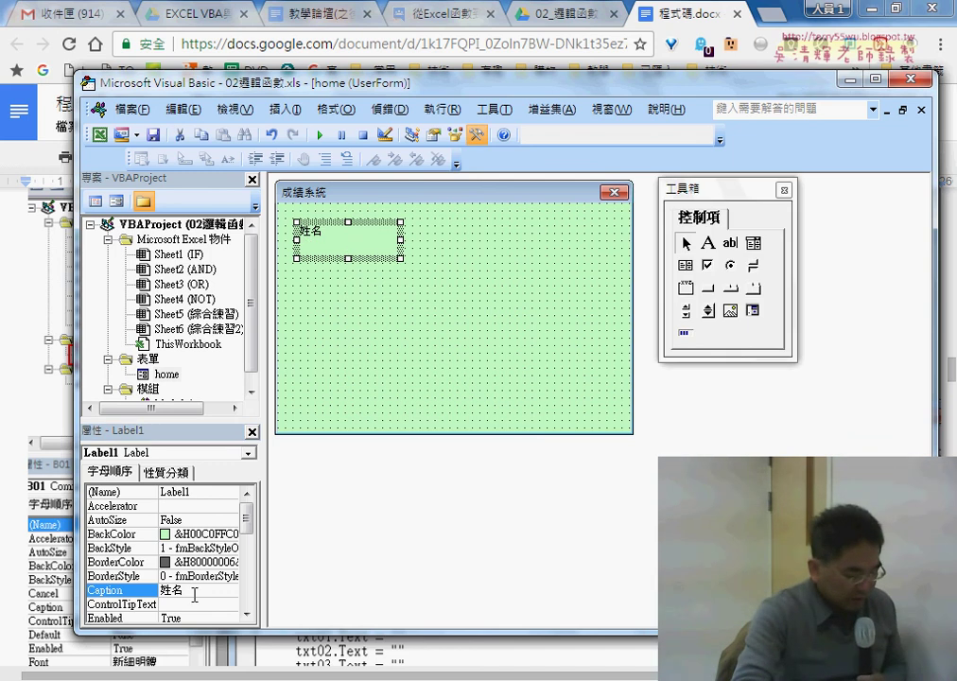
pyautogui.moveTo(243, 526); pyautogui.dragTo(245, 535)
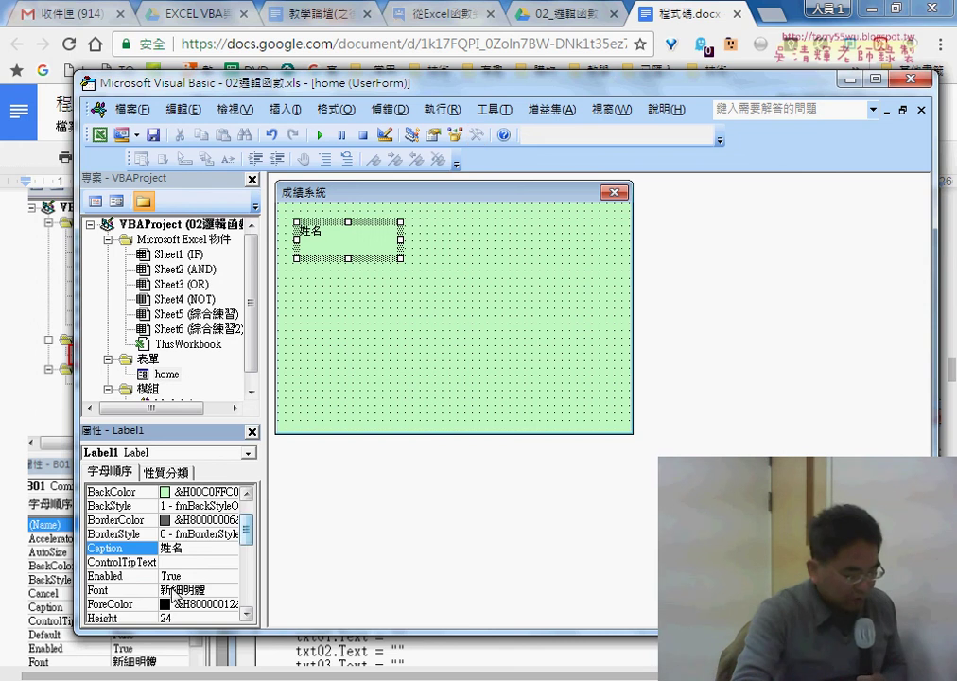
pyautogui.click(112, 589)
# Step: Try a 24-point font on the 姓名 label
pyautogui.click(229, 592)
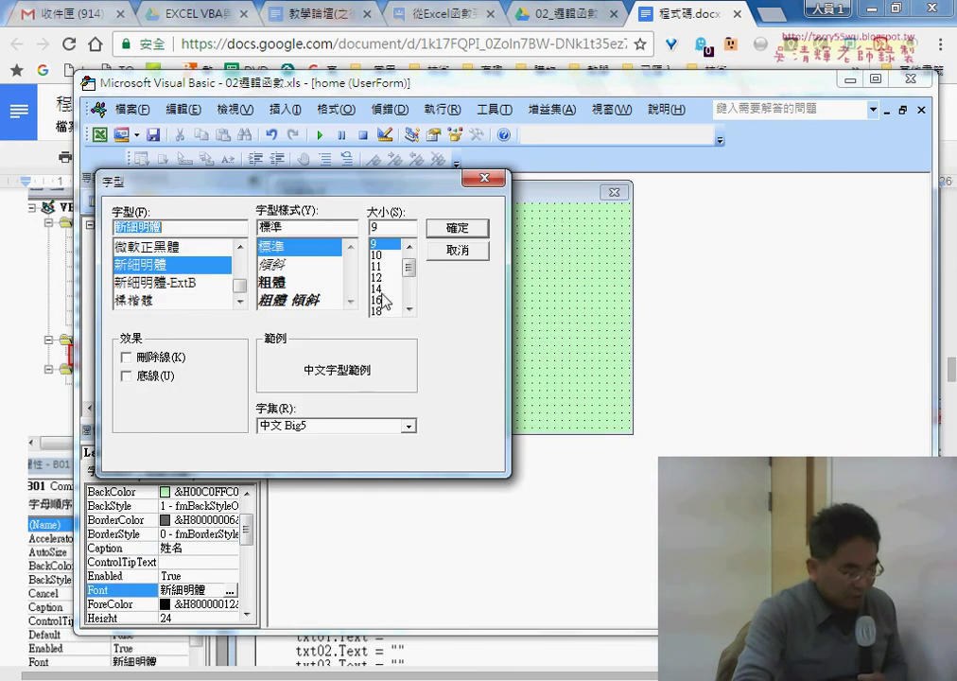
pyautogui.click(409, 309)
pyautogui.click(409, 309)
pyautogui.click(408, 309)
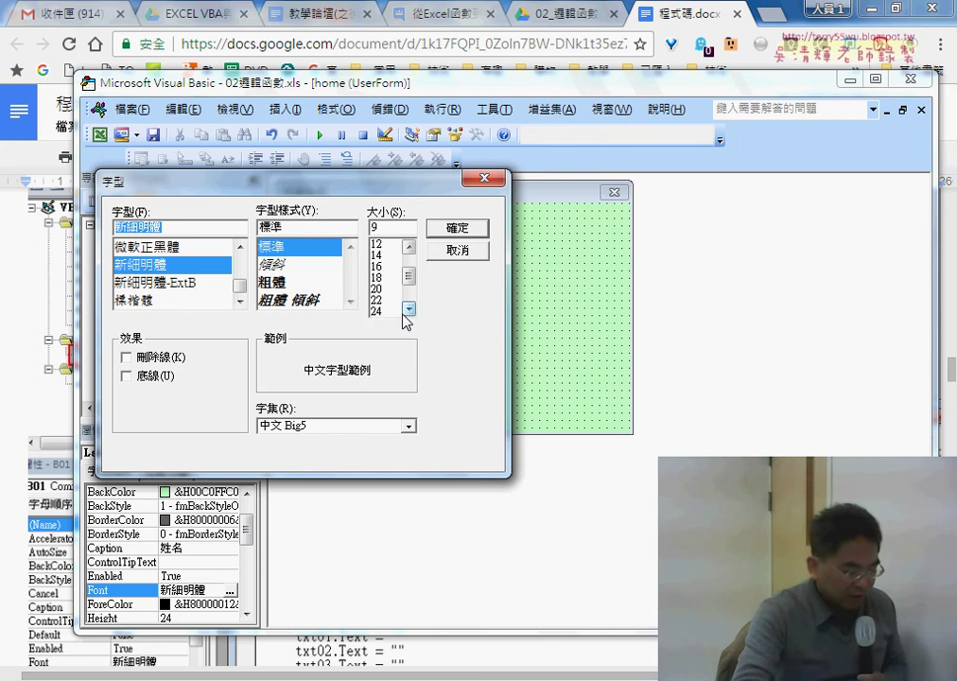
pyautogui.click(383, 311)
pyautogui.click(449, 233)
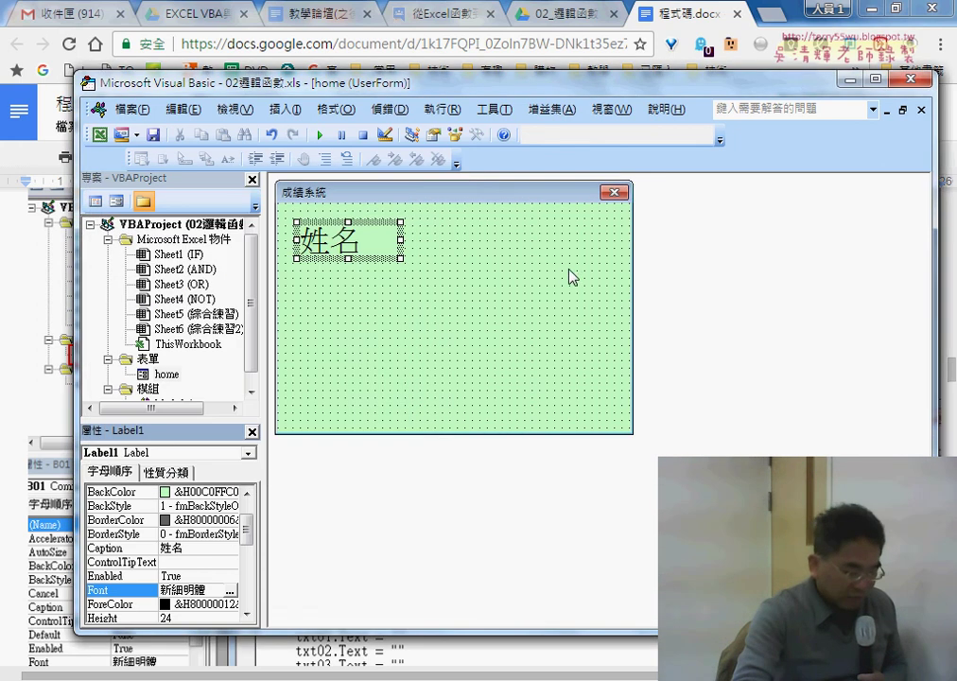
# Step: Change the 姓名 label's font to 18 point and shorten the label slightly
pyautogui.click(229, 590)
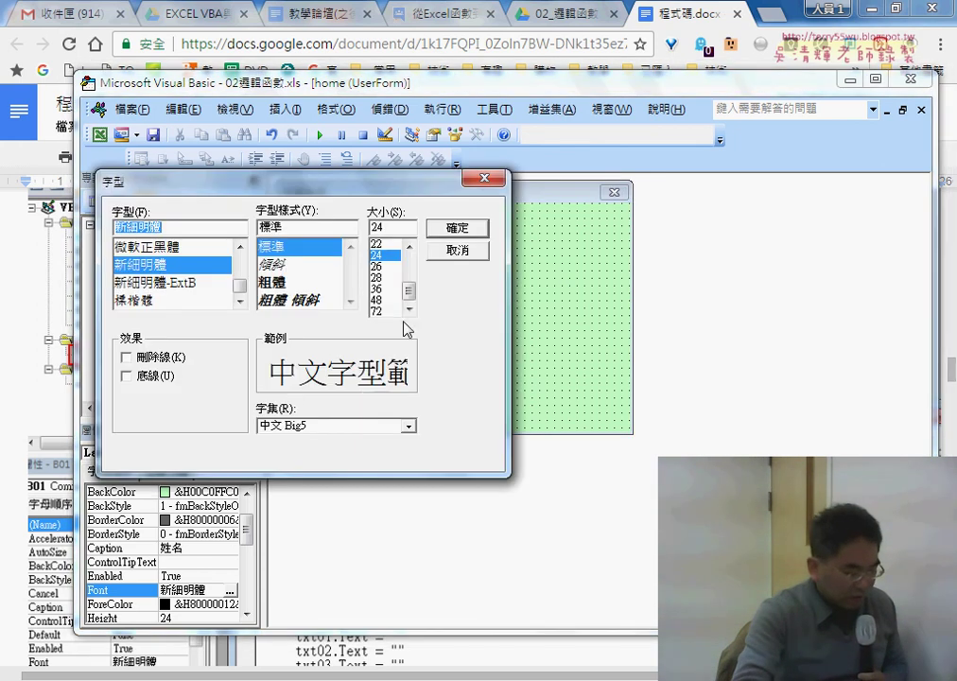
pyautogui.moveTo(408, 291); pyautogui.dragTo(408, 283)
pyautogui.click(376, 244)
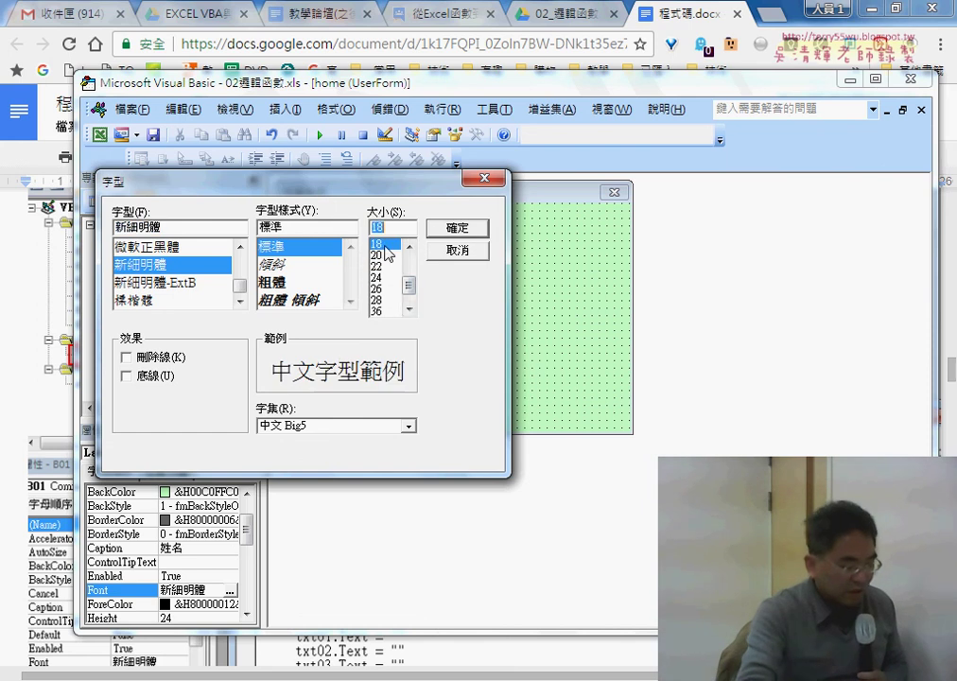
pyautogui.click(442, 234)
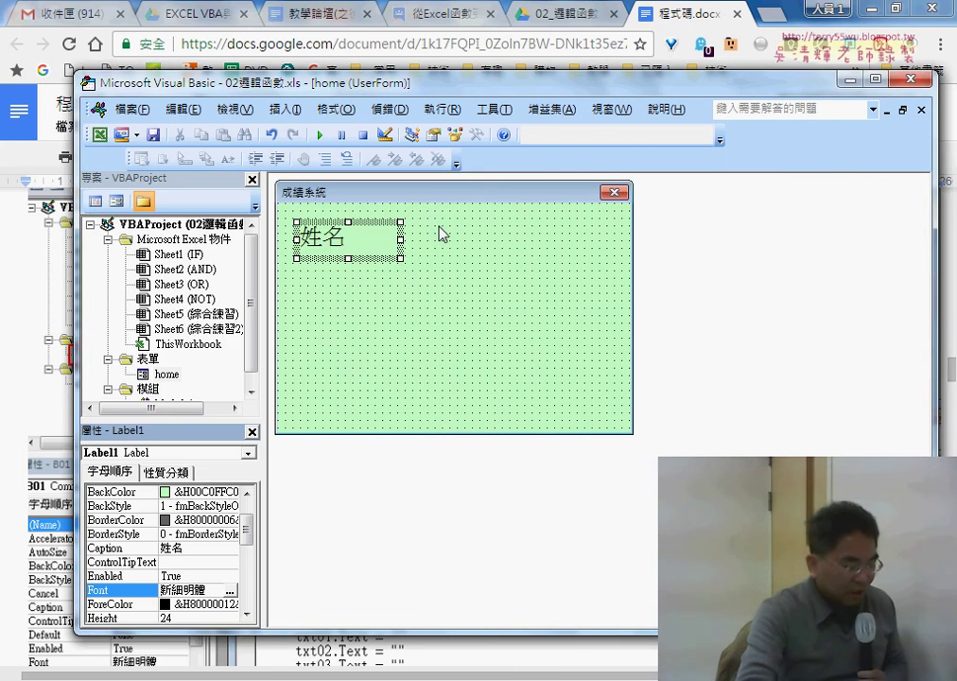
pyautogui.click(349, 248)
pyautogui.moveTo(349, 247); pyautogui.dragTo(348, 251)
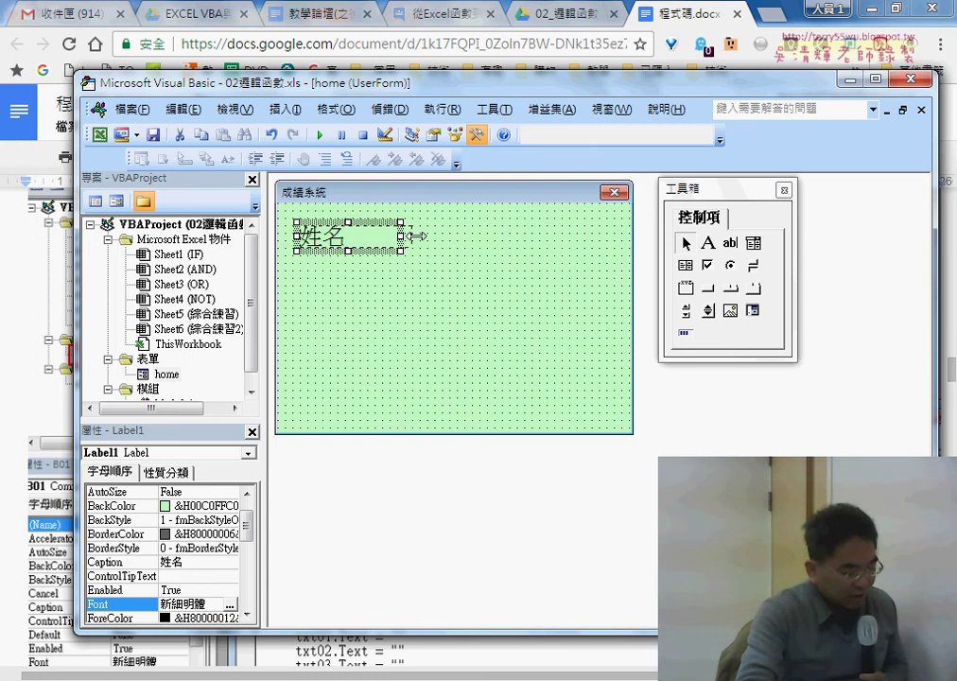
# Step: Widen the 姓名 label to the right, checking it against the Google Docs reference
pyautogui.moveTo(415, 236); pyautogui.dragTo(417, 235)
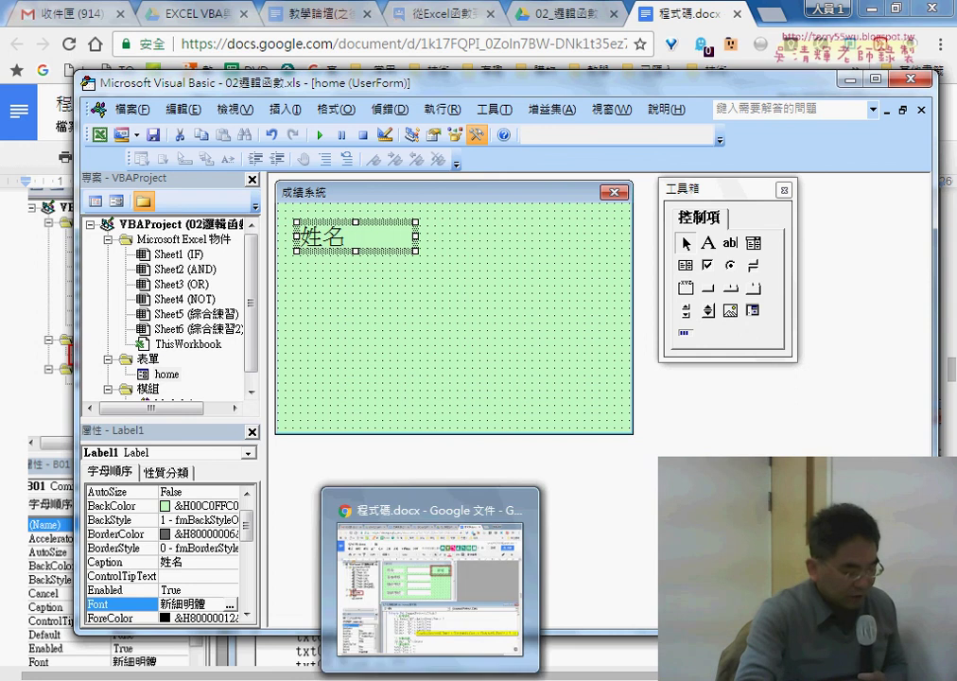
pyautogui.click(339, 498)
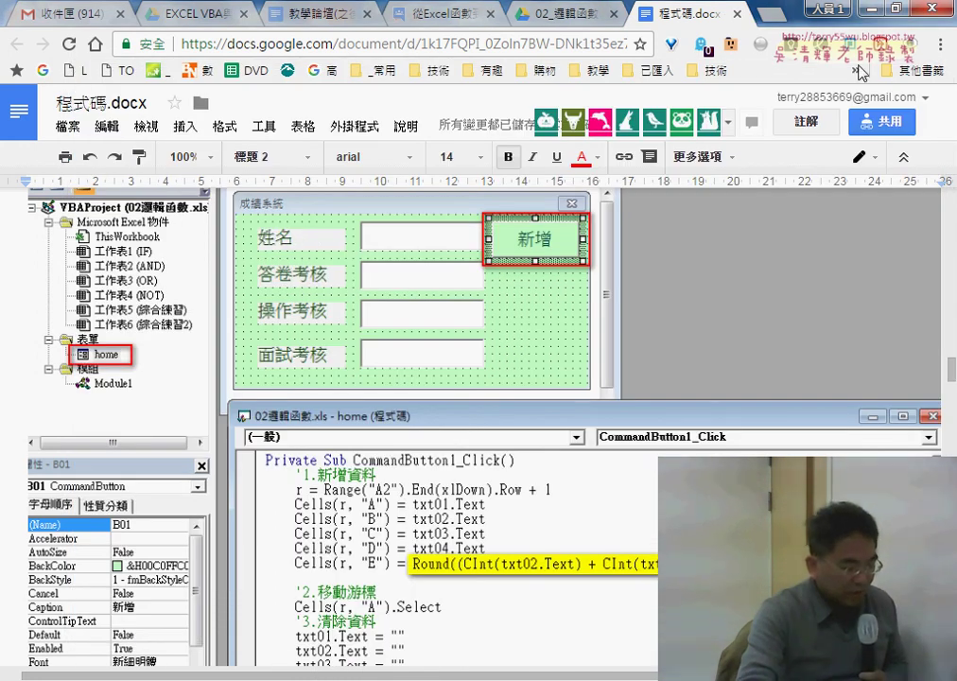
pyautogui.hotkey('alt', 'Tab')
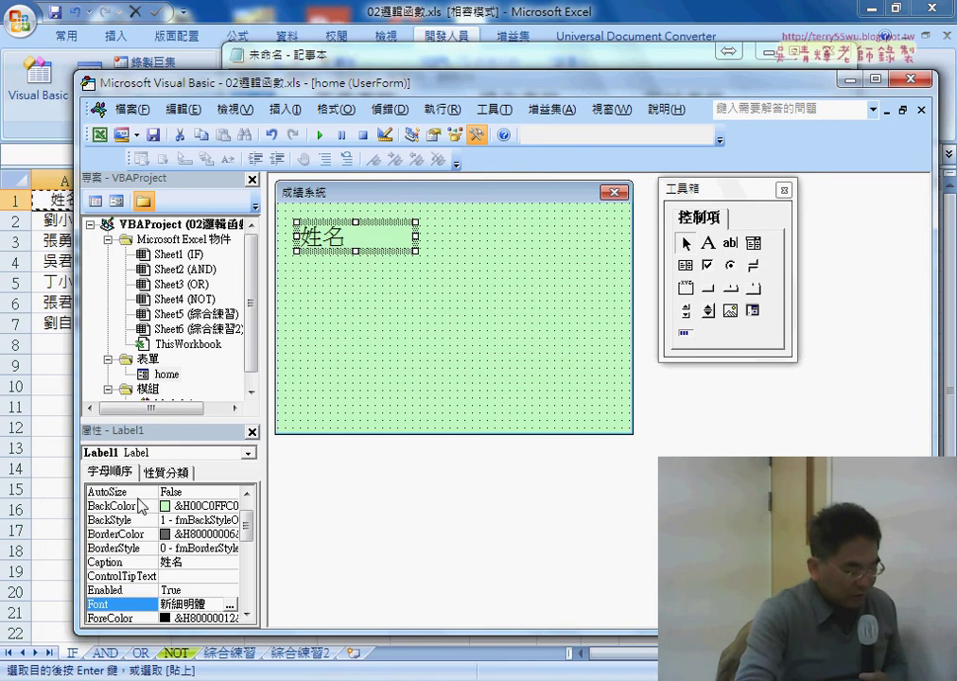
pyautogui.click(226, 508)
# Step: Give the 姓名 label a light grey BackColor and dark green (&H00004000) ForeColor
pyautogui.click(229, 507)
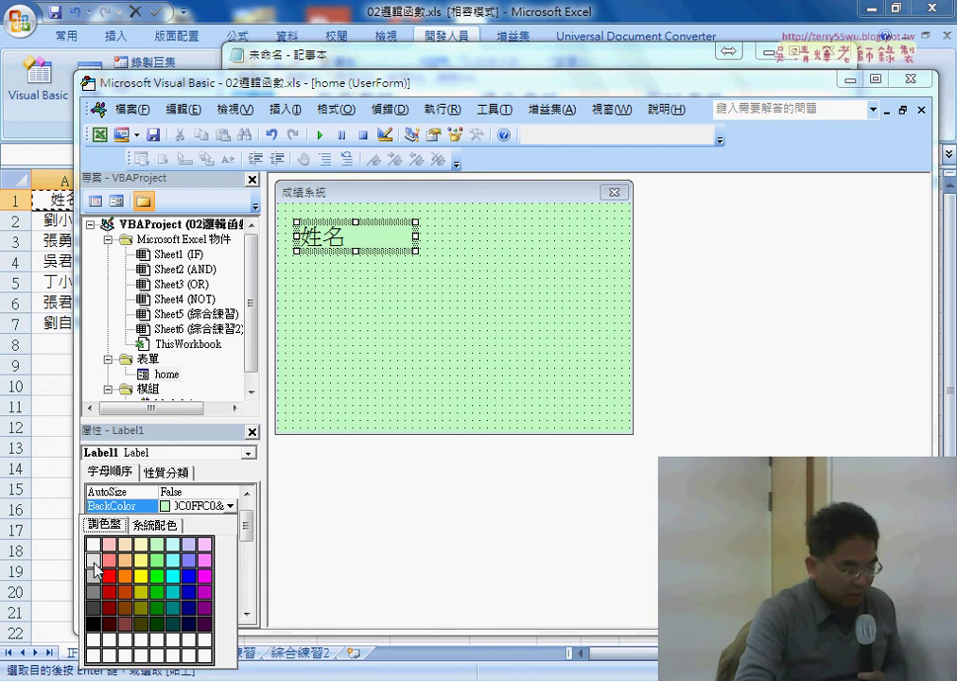
pyautogui.click(93, 560)
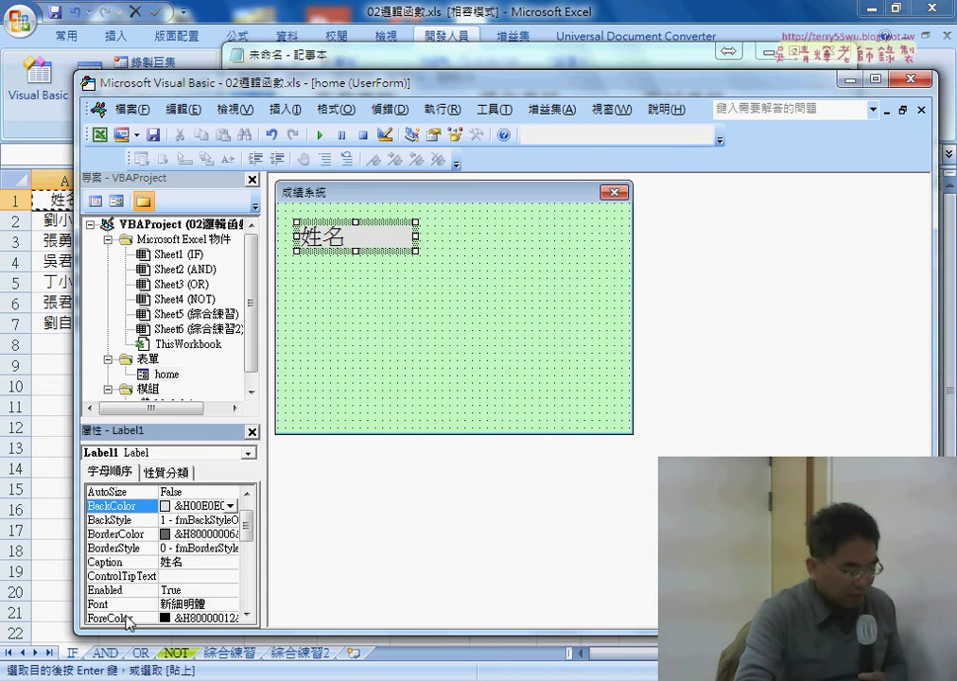
pyautogui.scroll(-3, 104, 491)
pyautogui.click(119, 563)
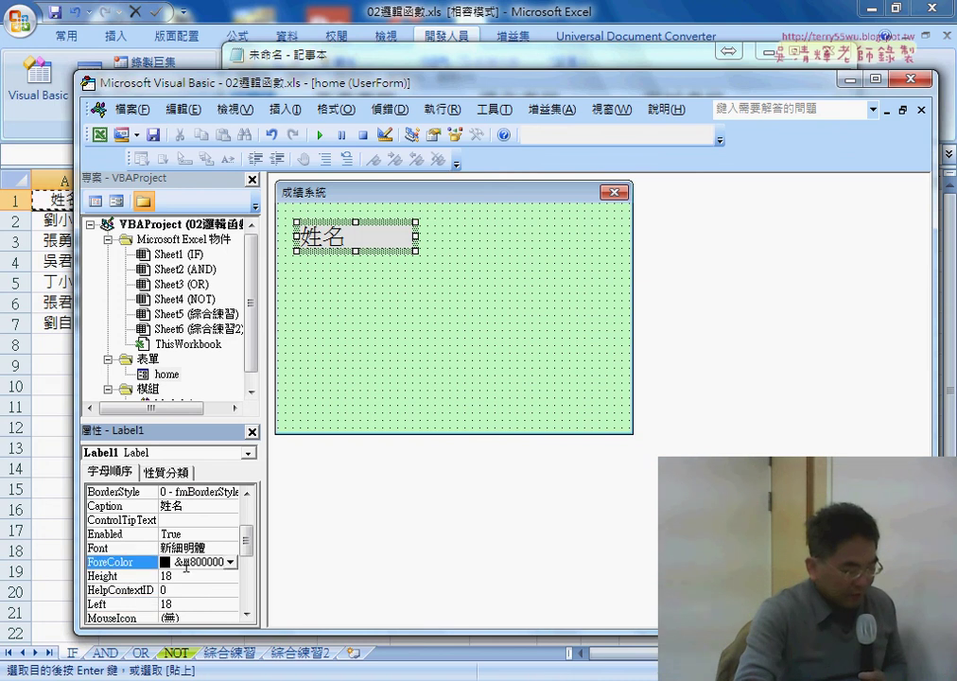
pyautogui.click(230, 562)
pyautogui.click(105, 409)
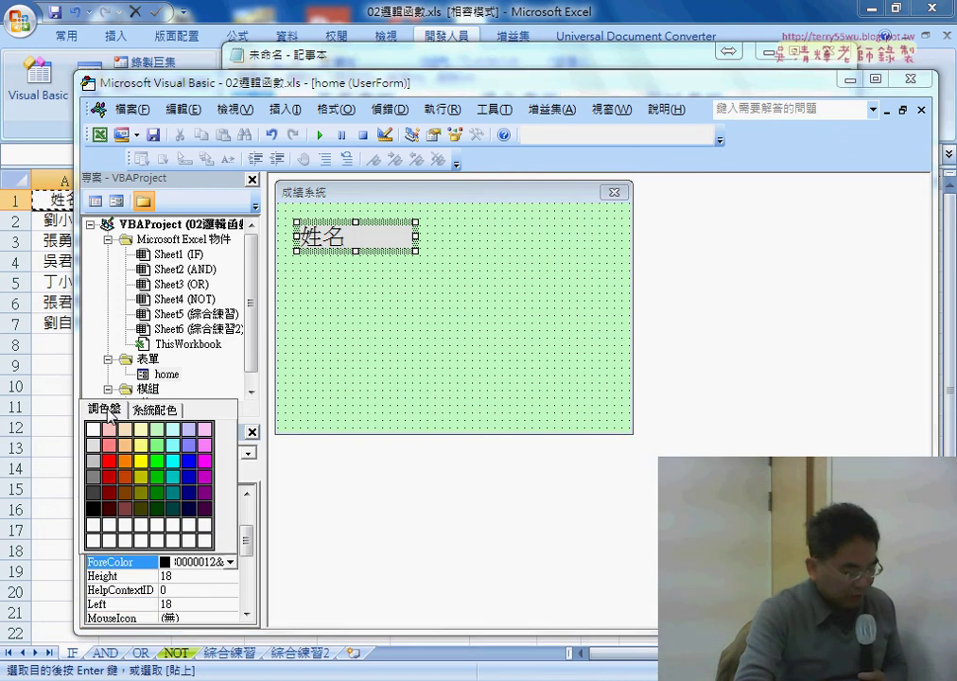
pyautogui.click(158, 495)
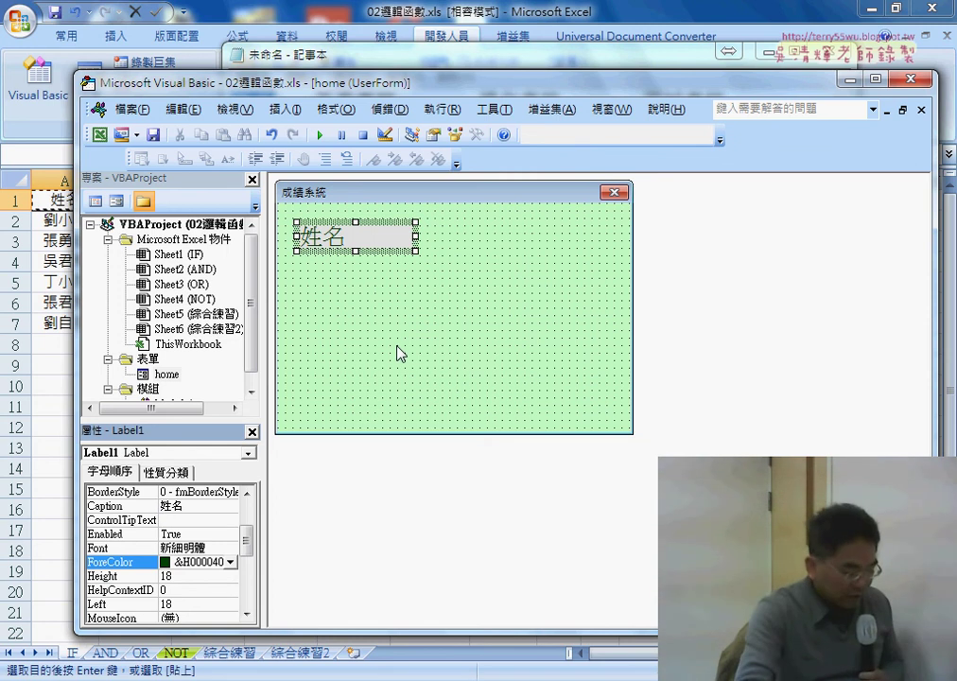
pyautogui.moveTo(245, 540)
pyautogui.mouseDown()
pyautogui.moveTo(253, 591)
pyautogui.moveTo(254, 552)
pyautogui.mouseUp()
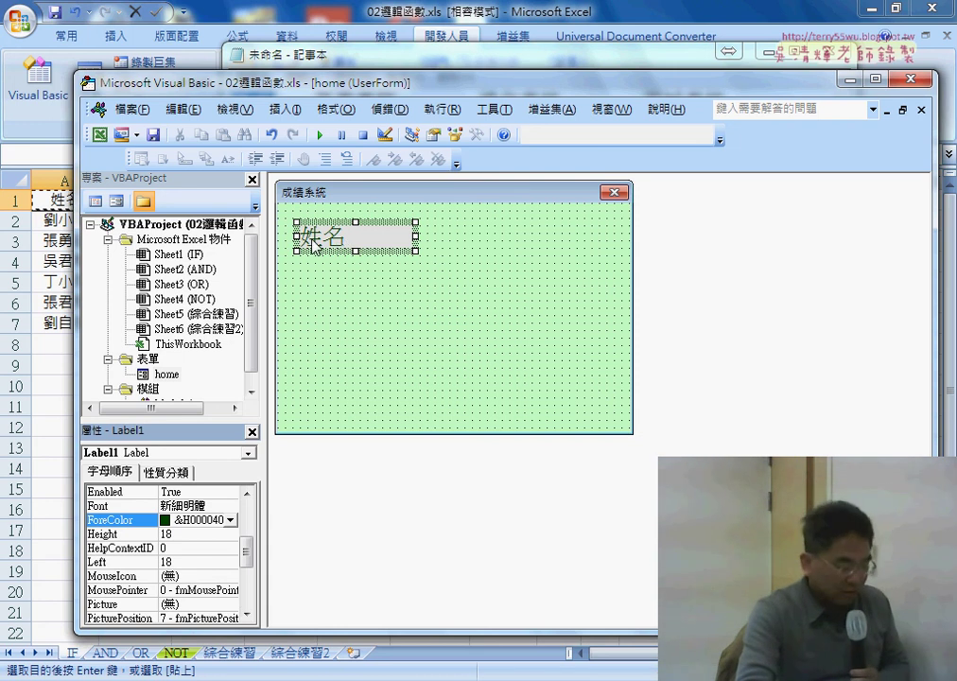
# Step: Set the 姓名 label's TextAlign to 2 - fmTextAlignCenter
pyautogui.moveTo(247, 551); pyautogui.dragTo(250, 595)
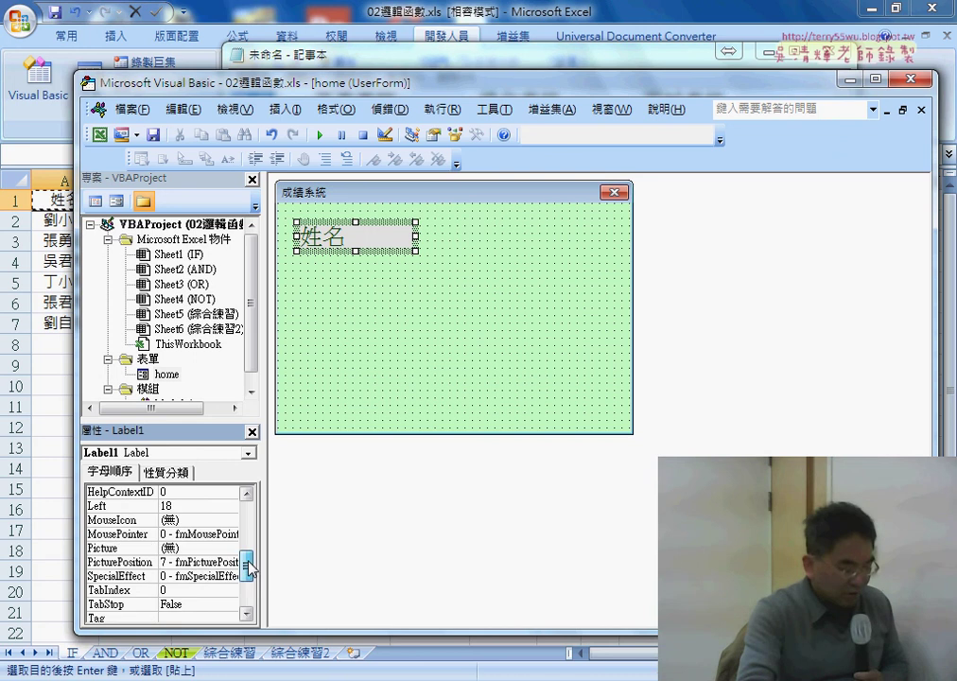
pyautogui.moveTo(219, 421); pyautogui.dragTo(214, 369)
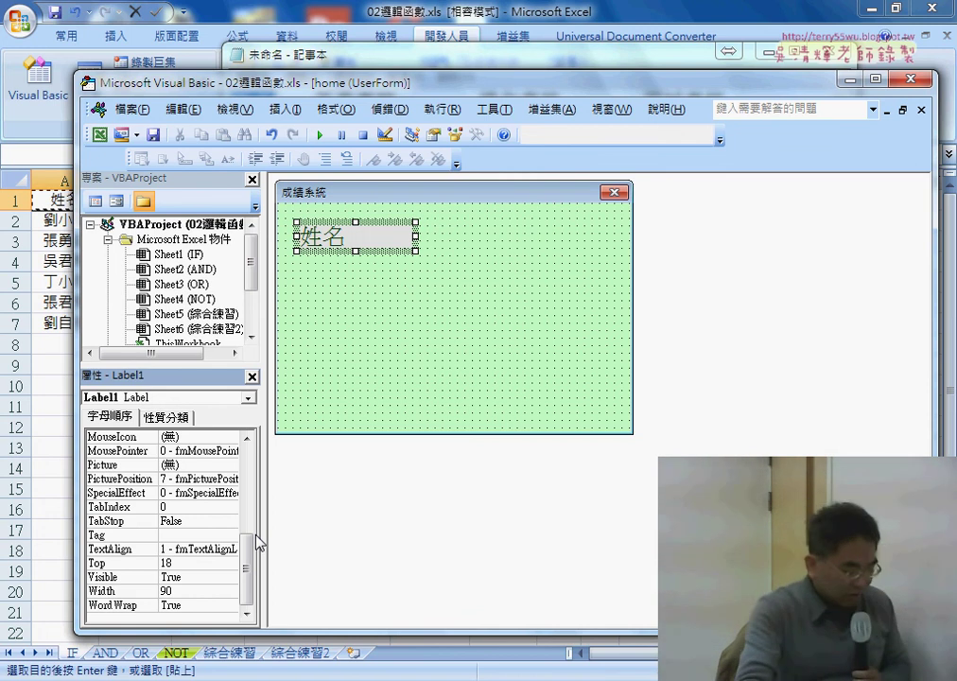
pyautogui.click(154, 549)
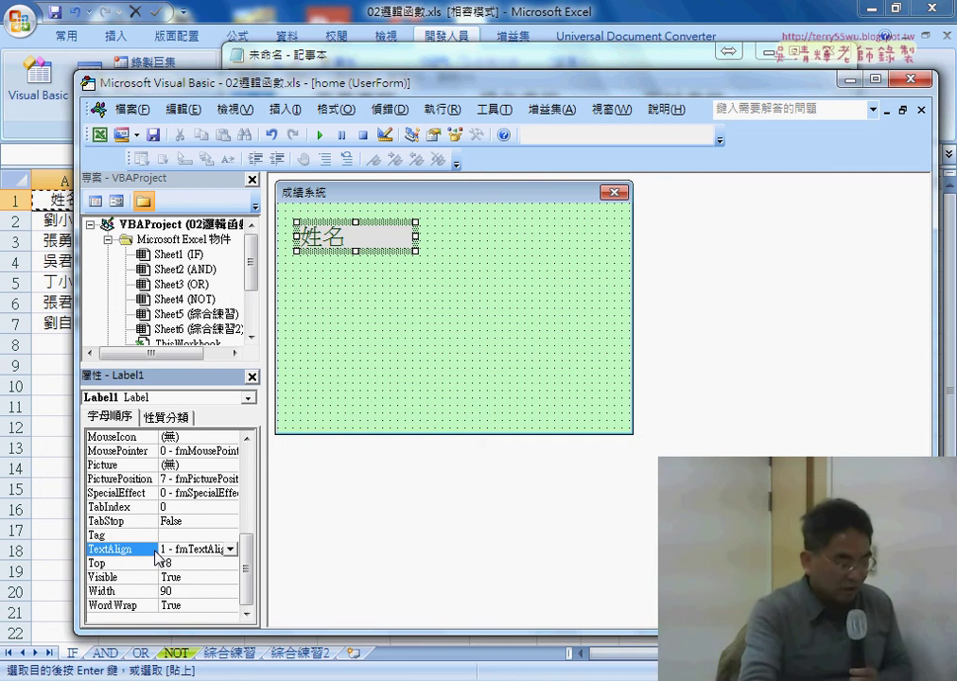
pyautogui.click(228, 549)
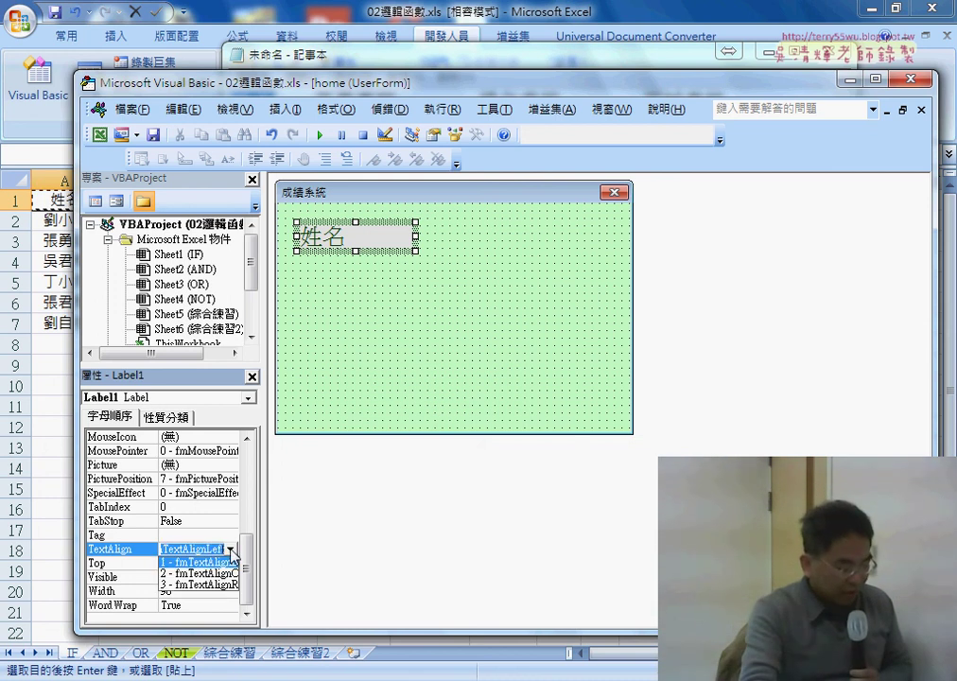
pyautogui.moveTo(258, 553); pyautogui.dragTo(378, 567)
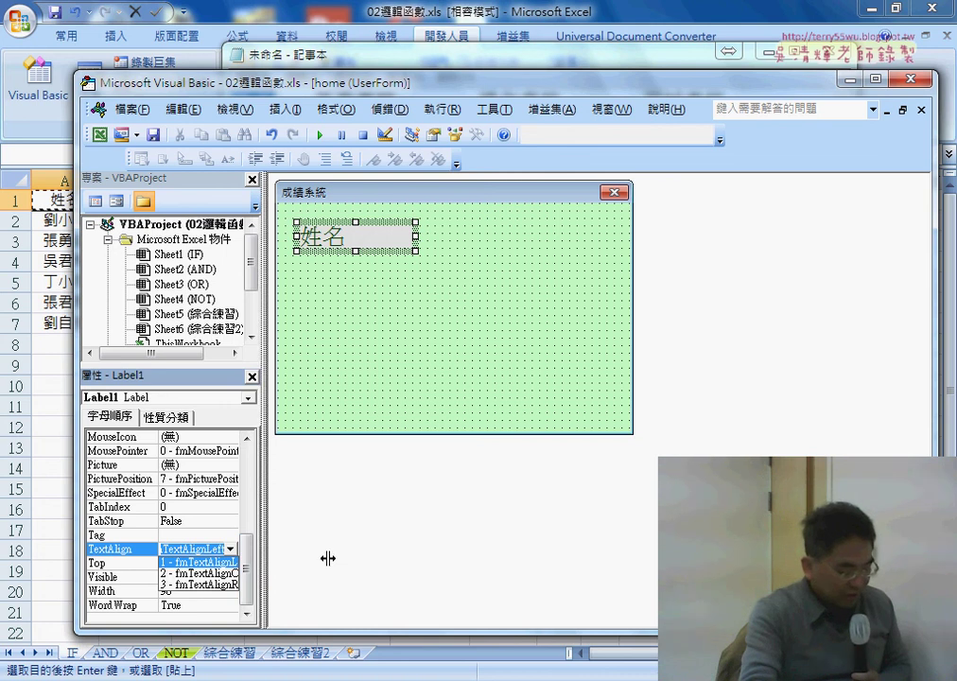
pyautogui.click(355, 554)
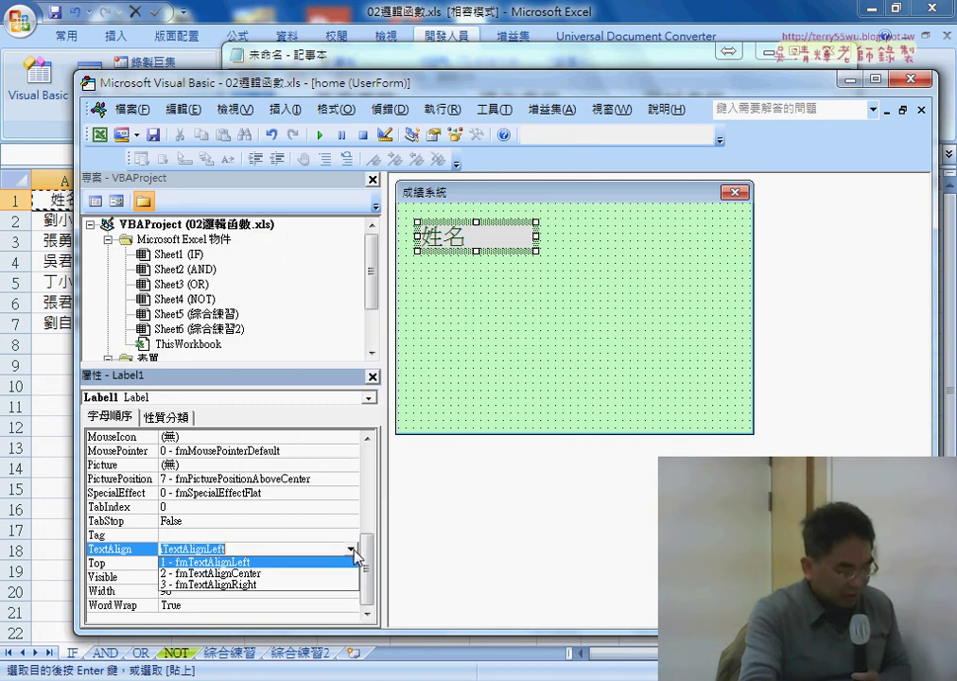
pyautogui.click(263, 574)
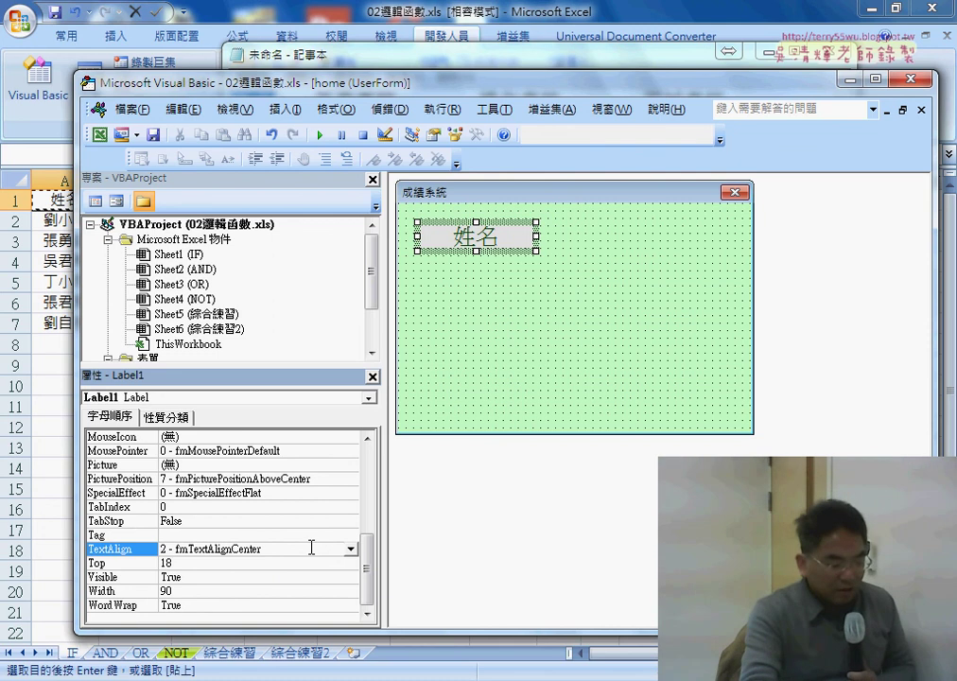
pyautogui.click(472, 252)
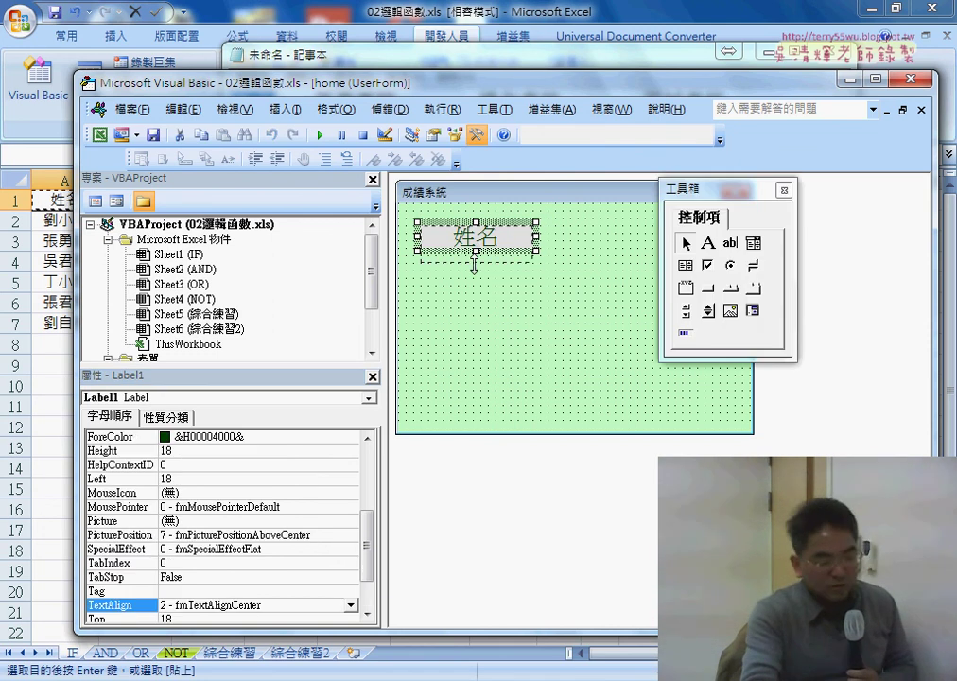
# Step: Move the Toolbox off the form and Ctrl-drag a copy of the 姓名 label below the original
pyautogui.moveTo(475, 263); pyautogui.dragTo(474, 266)
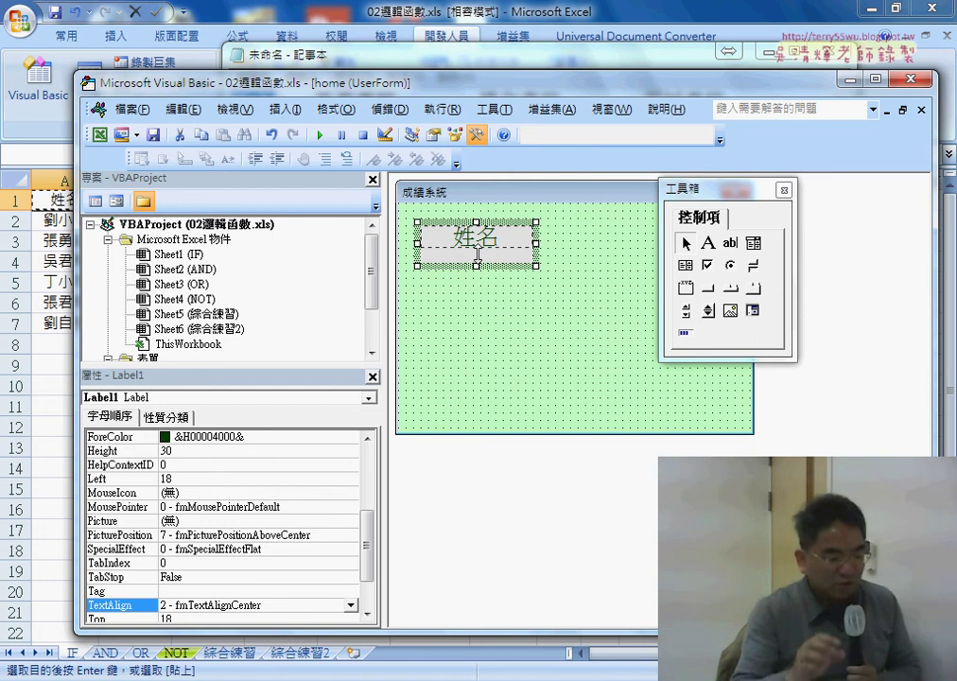
pyautogui.click(523, 314)
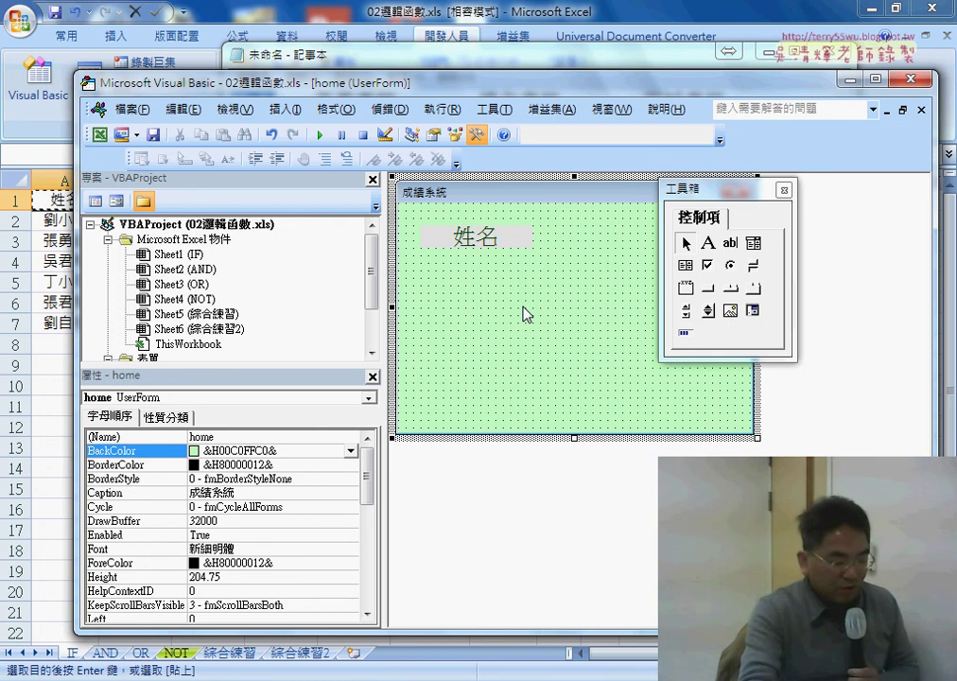
pyautogui.moveTo(721, 194); pyautogui.dragTo(823, 193)
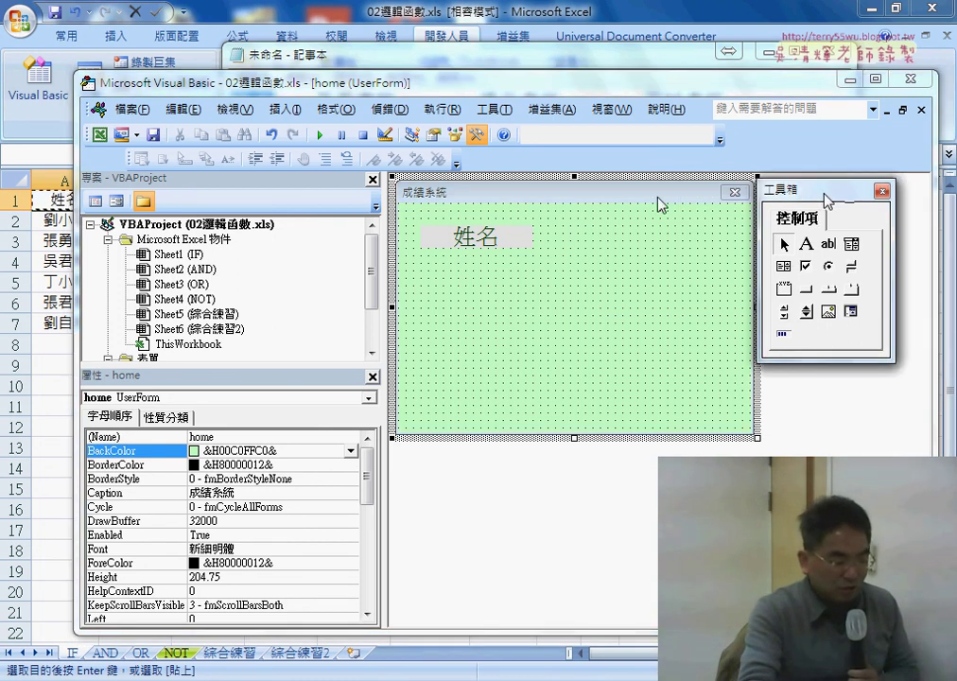
pyautogui.moveTo(487, 243); pyautogui.dragTo(491, 378)
# Step: Add a fourth 姓名 label below the others, then select all four labels together
pyautogui.click(587, 389)
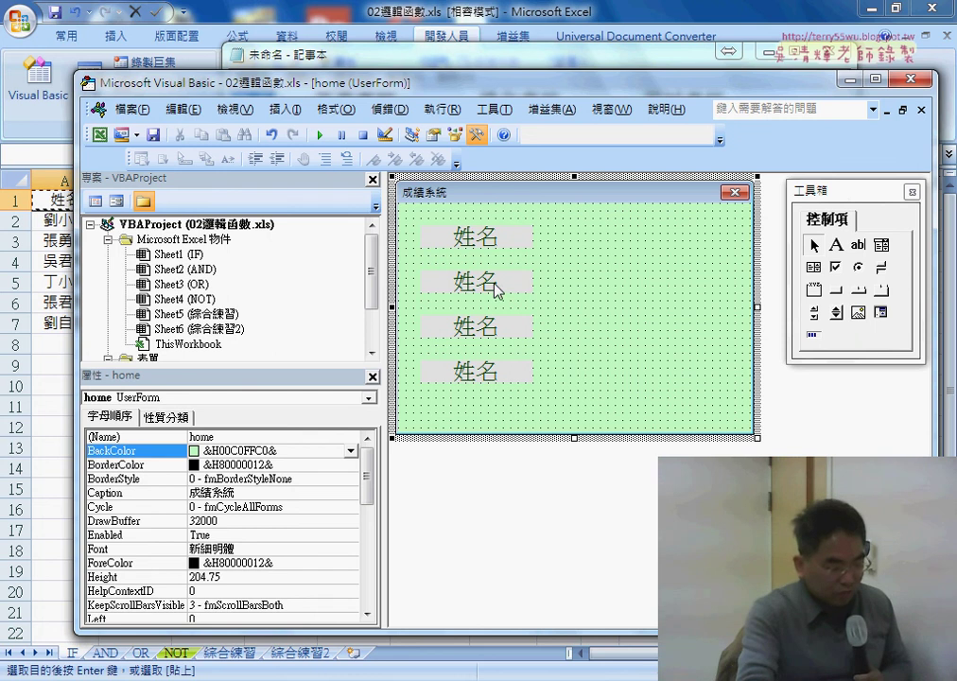
pyautogui.moveTo(497, 289); pyautogui.dragTo(511, 288)
pyautogui.moveTo(510, 333); pyautogui.dragTo(497, 333)
pyautogui.click(514, 378)
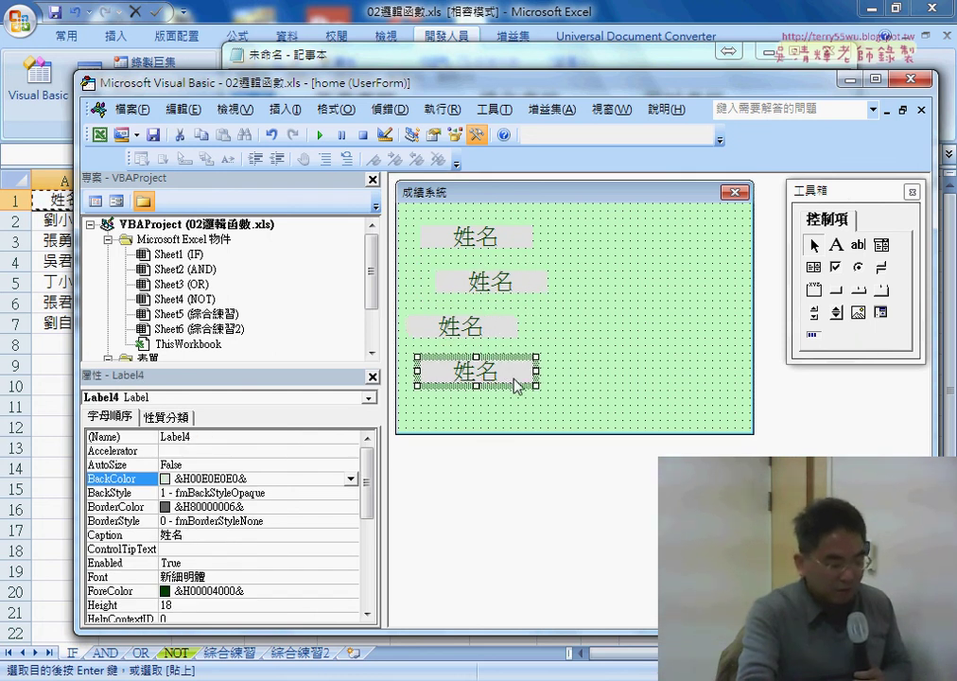
pyautogui.moveTo(514, 382); pyautogui.dragTo(523, 388)
pyautogui.click(597, 401)
pyautogui.moveTo(408, 235); pyautogui.dragTo(536, 432)
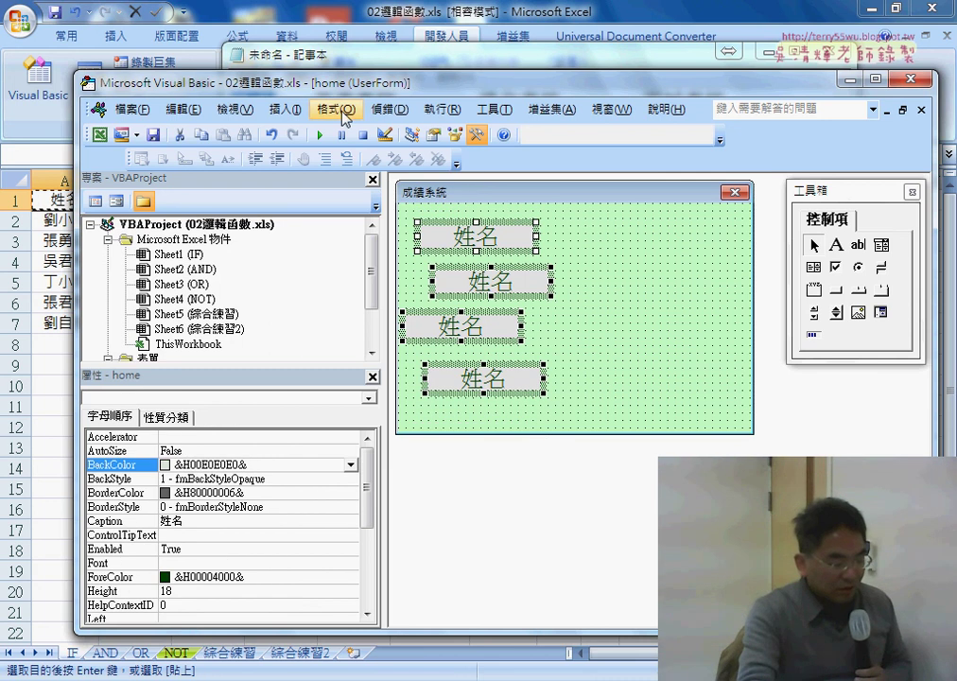
# Step: Align the four 姓名 labels on their left edges
pyautogui.click(336, 109)
pyautogui.moveTo(452, 139)
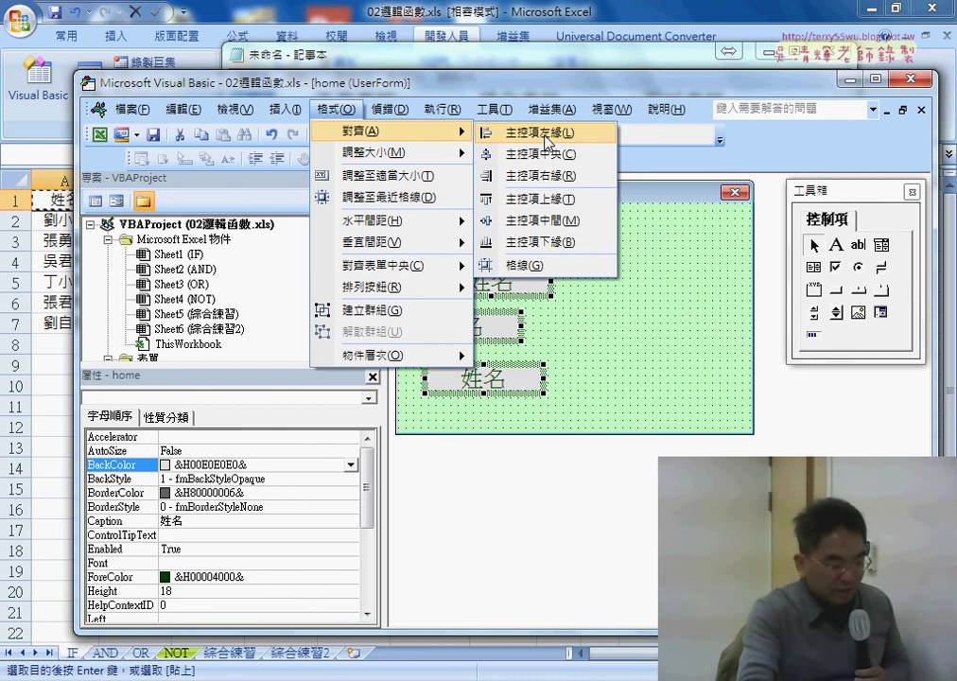
pyautogui.click(705, 168)
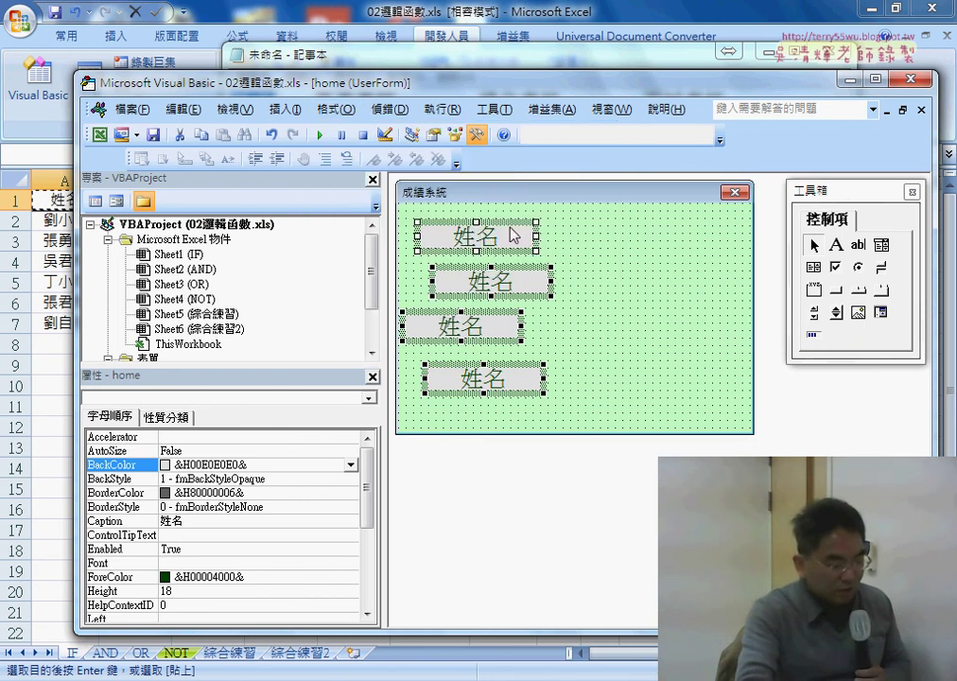
pyautogui.click(336, 109)
pyautogui.moveTo(454, 130)
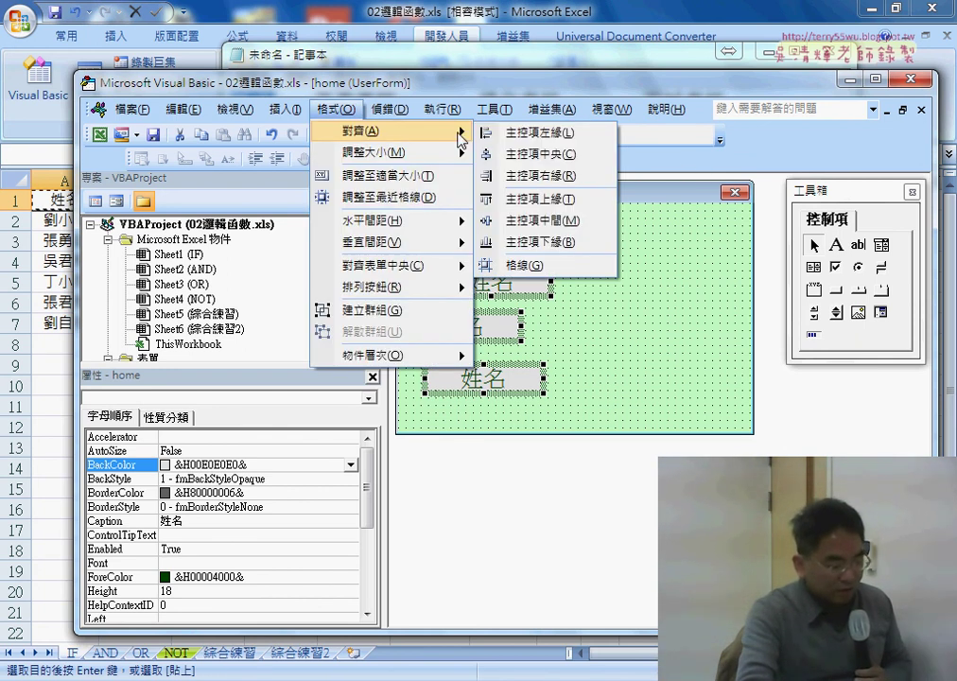
pyautogui.click(508, 134)
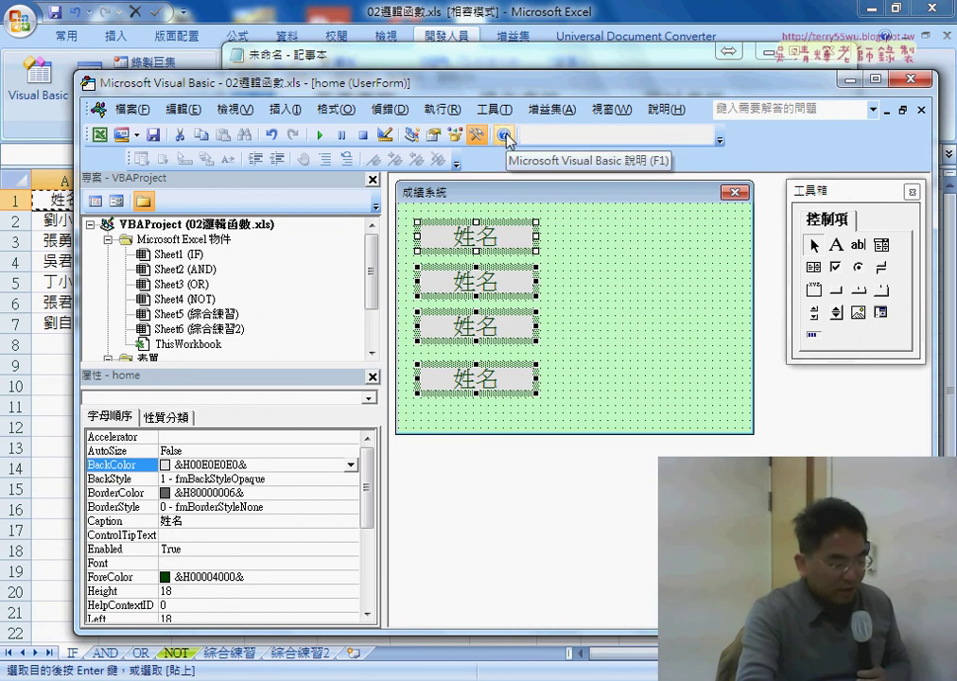
# Step: Make the vertical spacing between the four labels equal
pyautogui.click(335, 108)
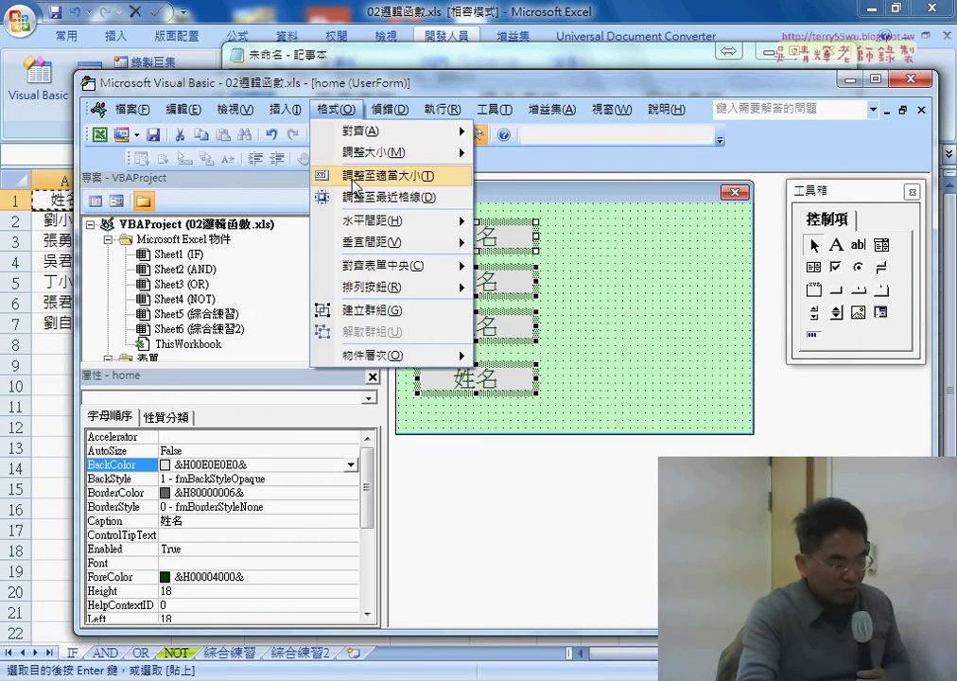
pyautogui.moveTo(383, 245)
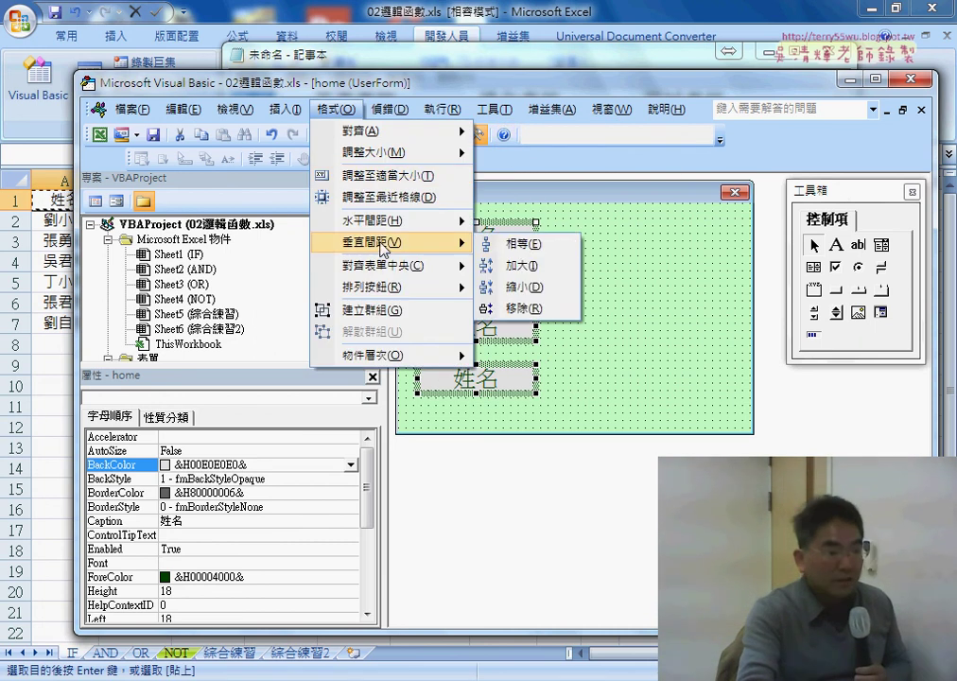
pyautogui.click(522, 247)
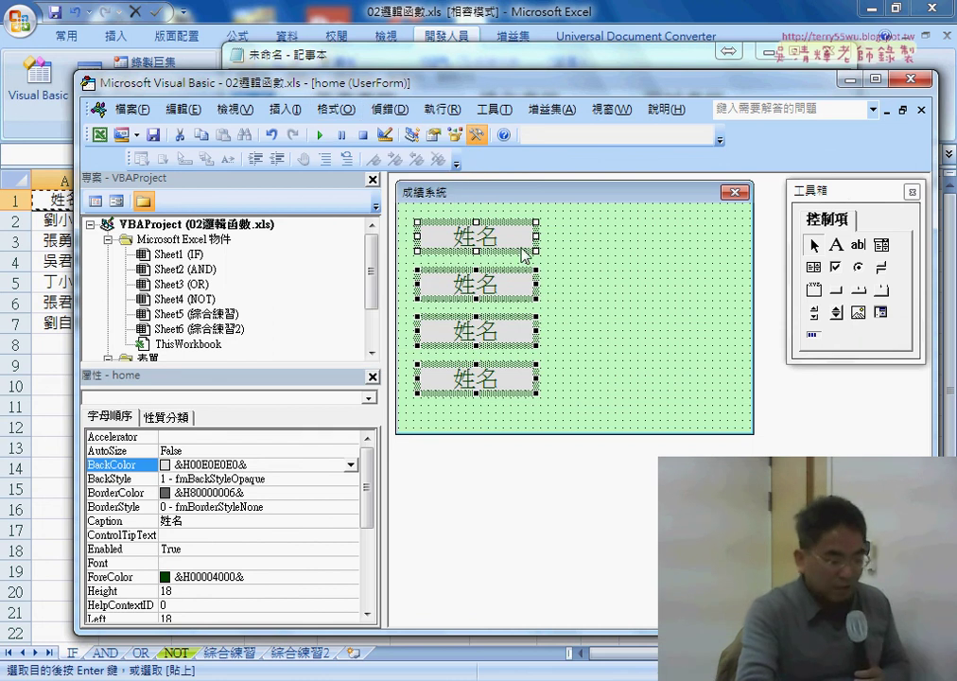
pyautogui.click(689, 305)
pyautogui.click(476, 292)
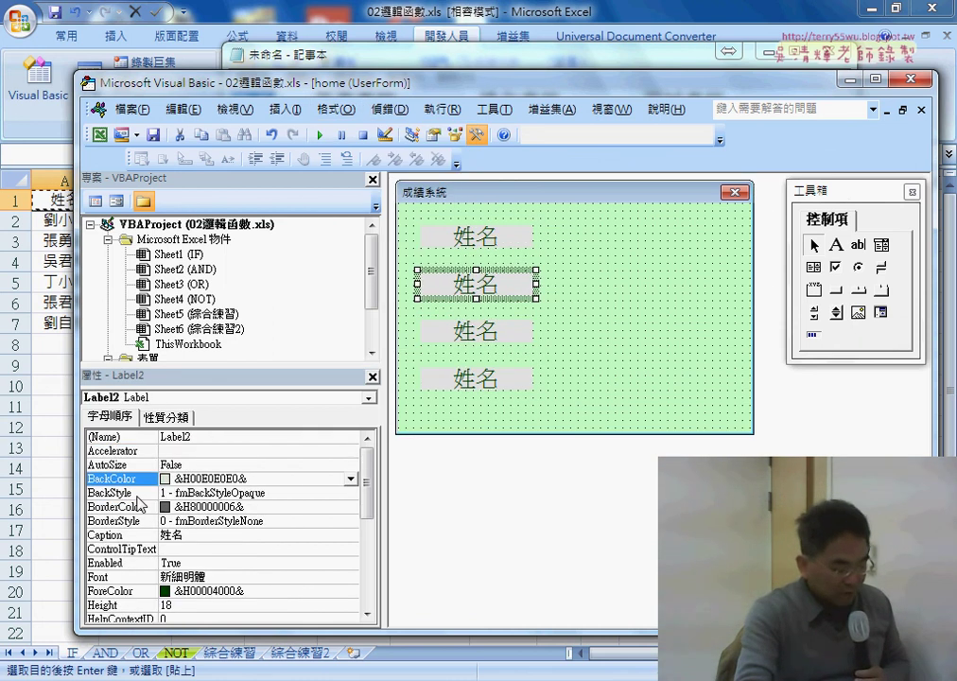
# Step: Set the second label's Caption to 答卷考核, copied from the Notepad notes, and widen the workspace
pyautogui.click(155, 535)
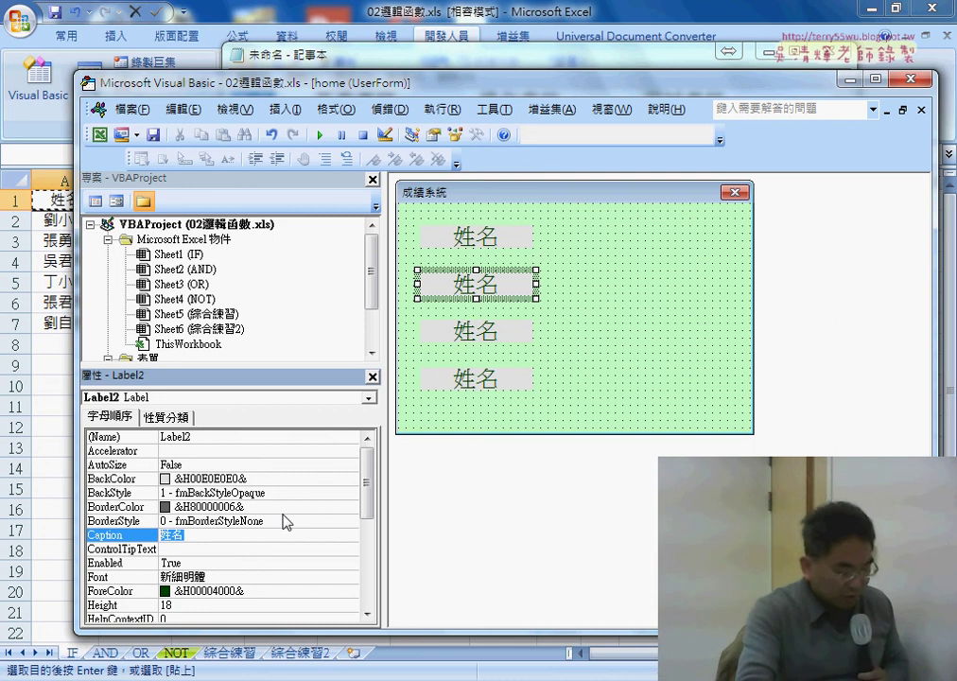
pyautogui.click(378, 55)
pyautogui.doubleClick(321, 99)
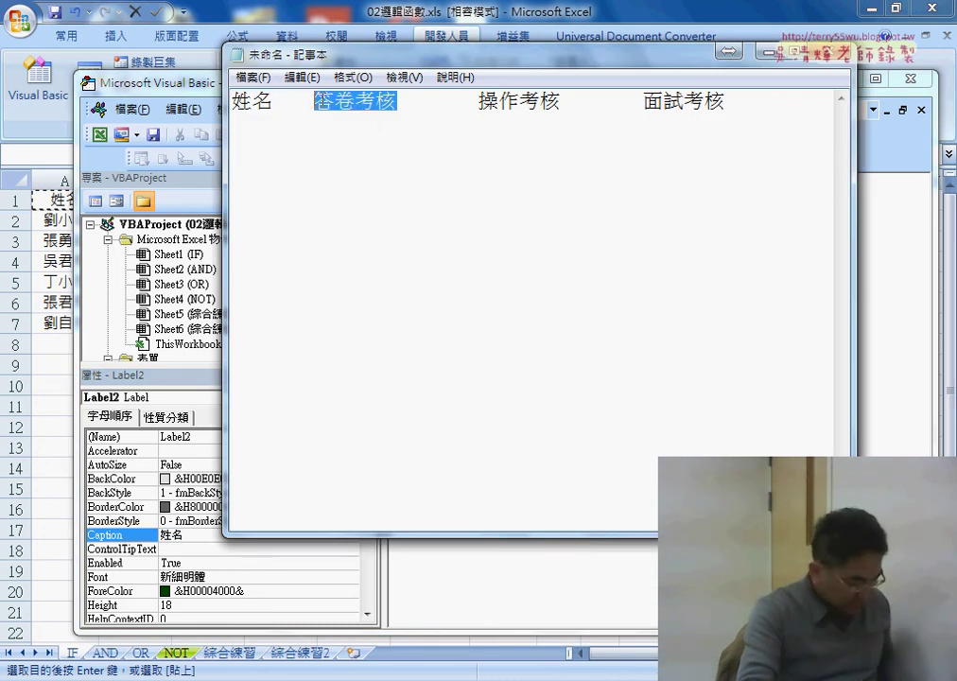
pyautogui.hotkey('ctrl', 'c')
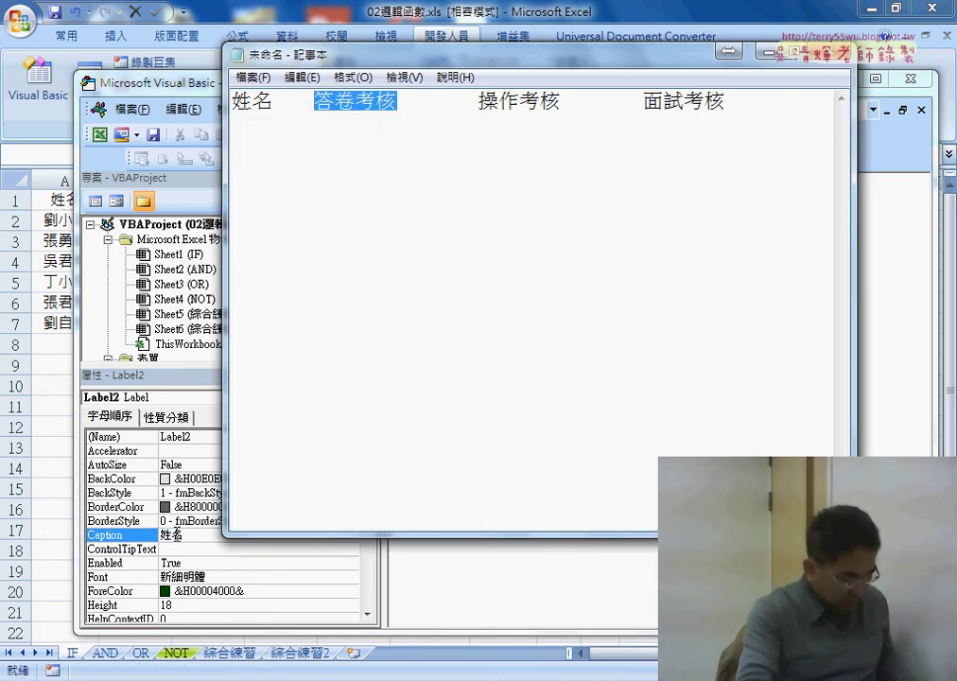
pyautogui.click(153, 535)
pyautogui.hotkey('ctrl', 'v')
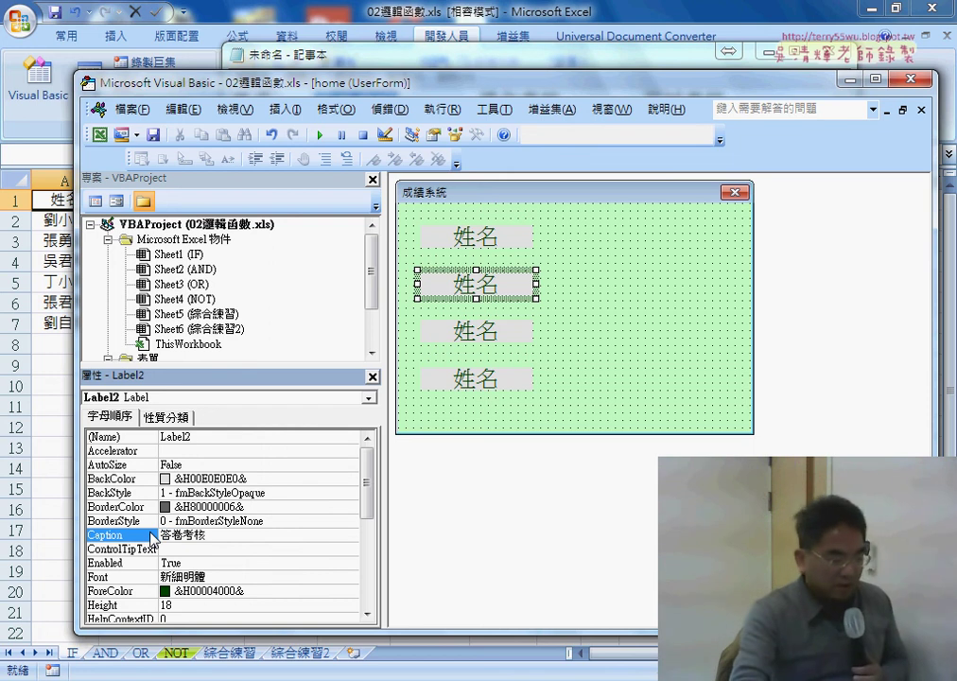
pyautogui.press('Return')
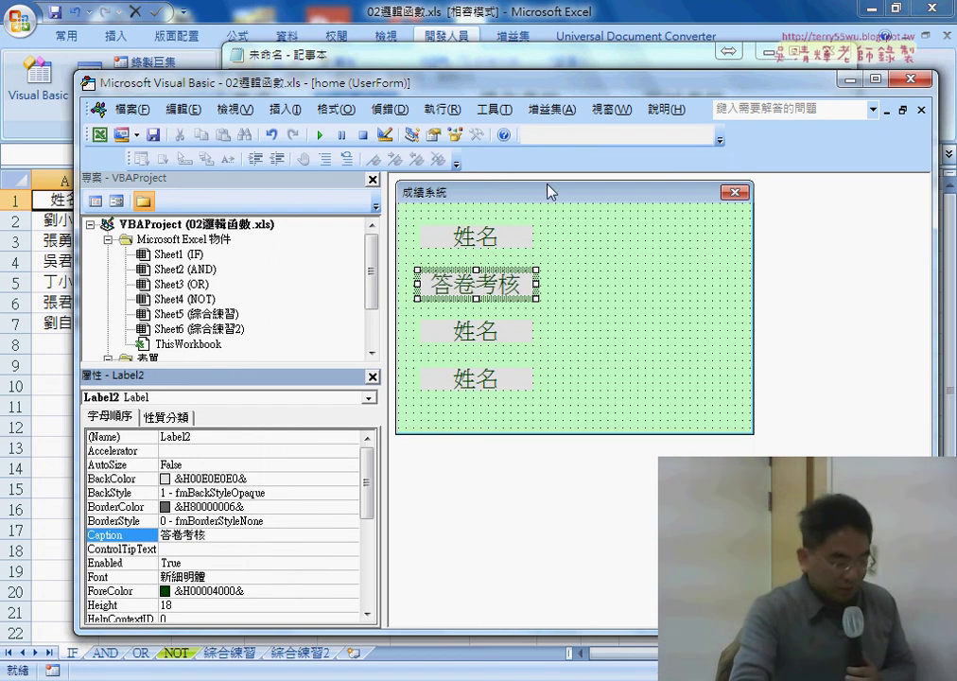
pyautogui.moveTo(378, 82); pyautogui.dragTo(329, 80)
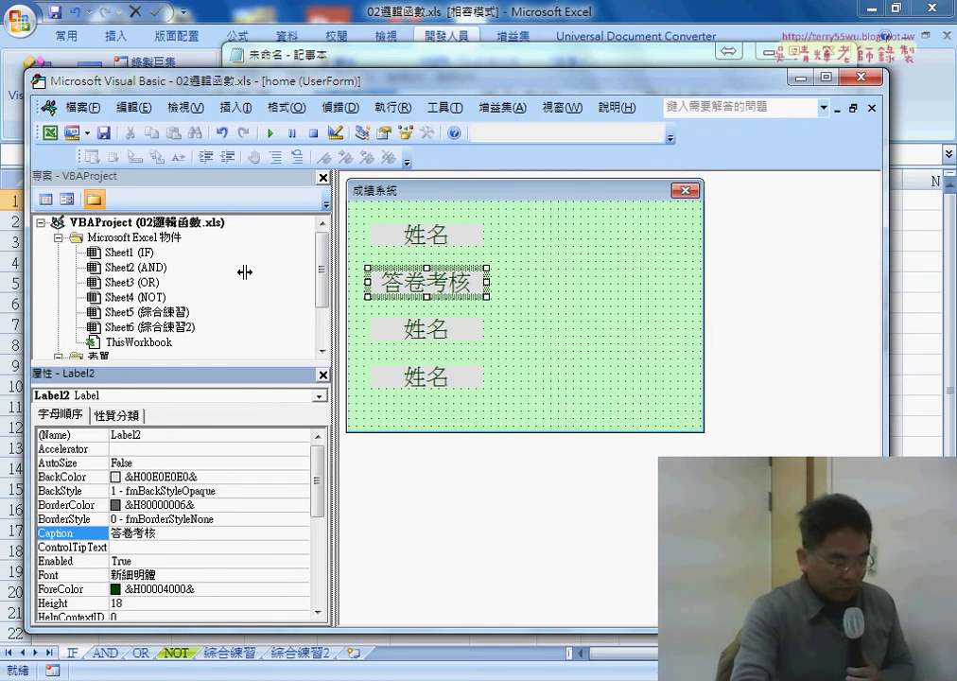
pyautogui.moveTo(333, 271); pyautogui.dragTo(248, 271)
# Step: Widen the form and draw a text box beside the first 姓名 label
pyautogui.click(604, 292)
pyautogui.moveTo(641, 306); pyautogui.dragTo(743, 319)
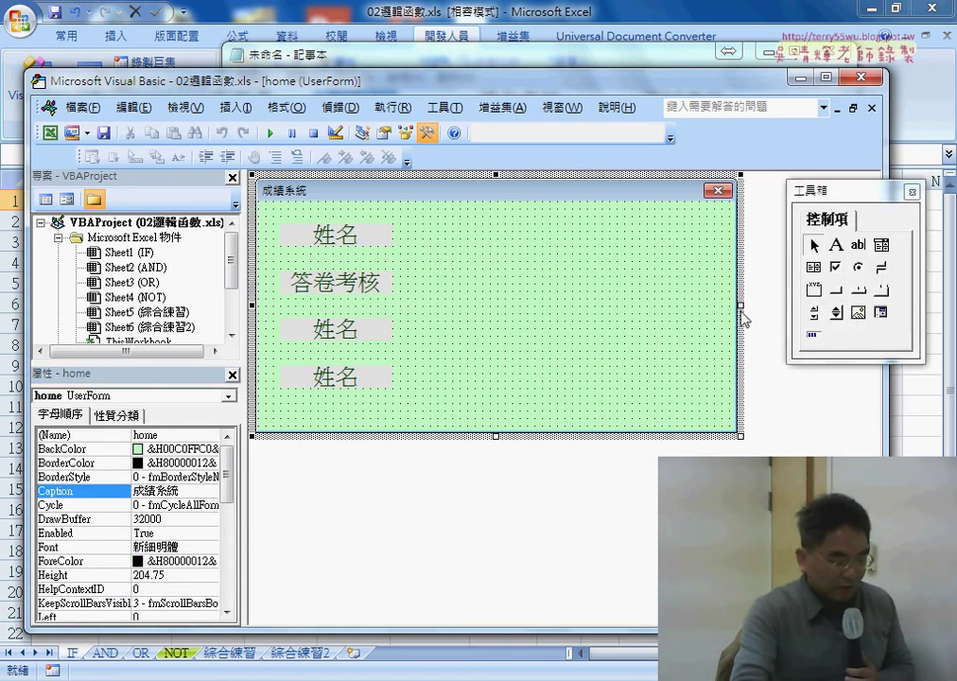
pyautogui.click(858, 246)
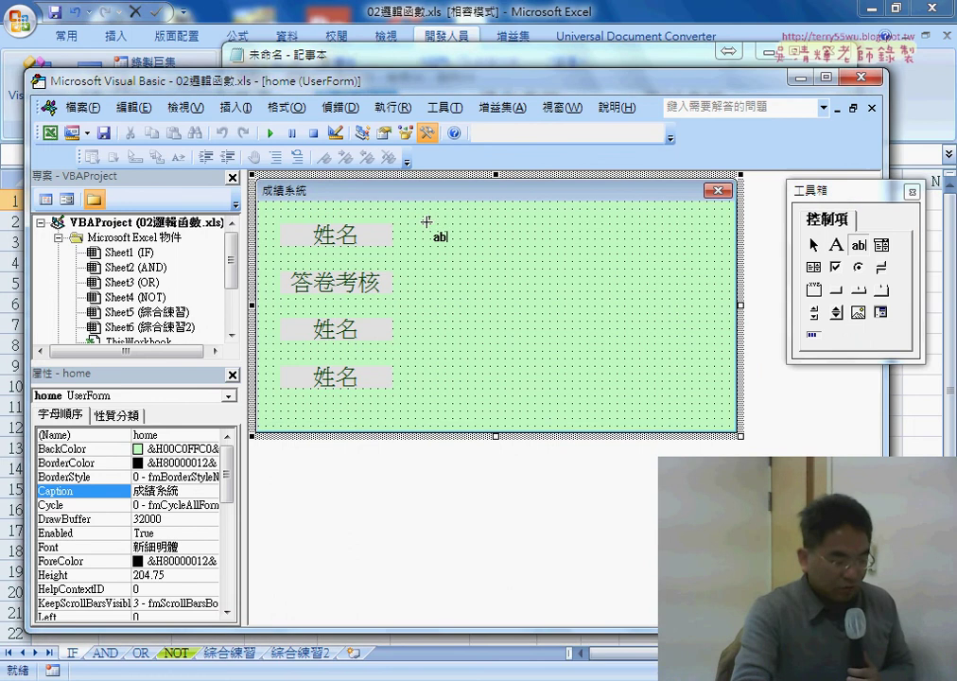
pyautogui.moveTo(430, 218); pyautogui.dragTo(574, 248)
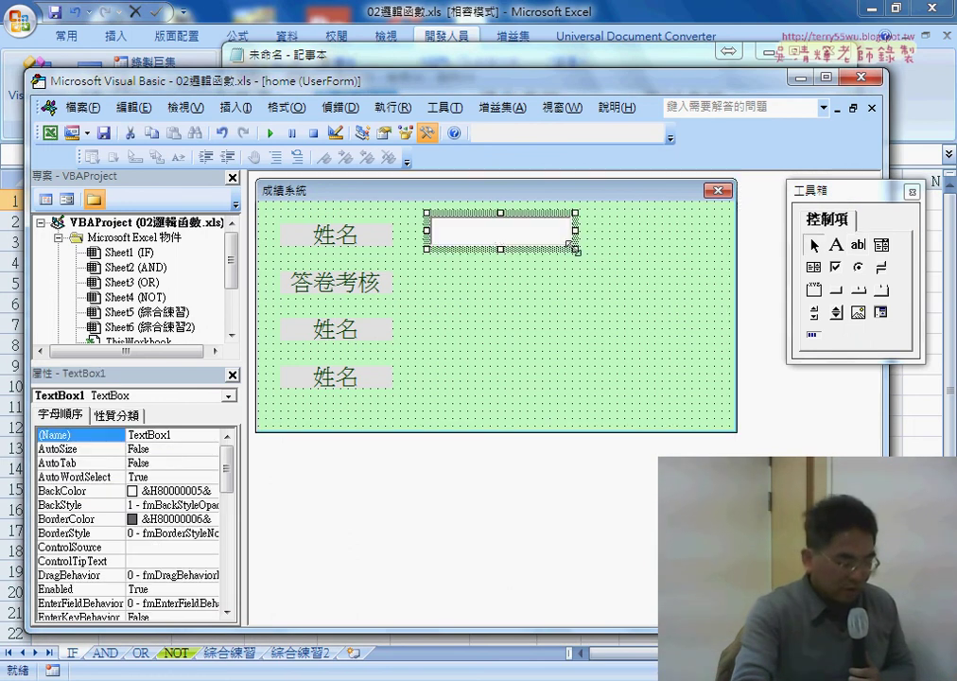
pyautogui.moveTo(482, 239); pyautogui.dragTo(462, 242)
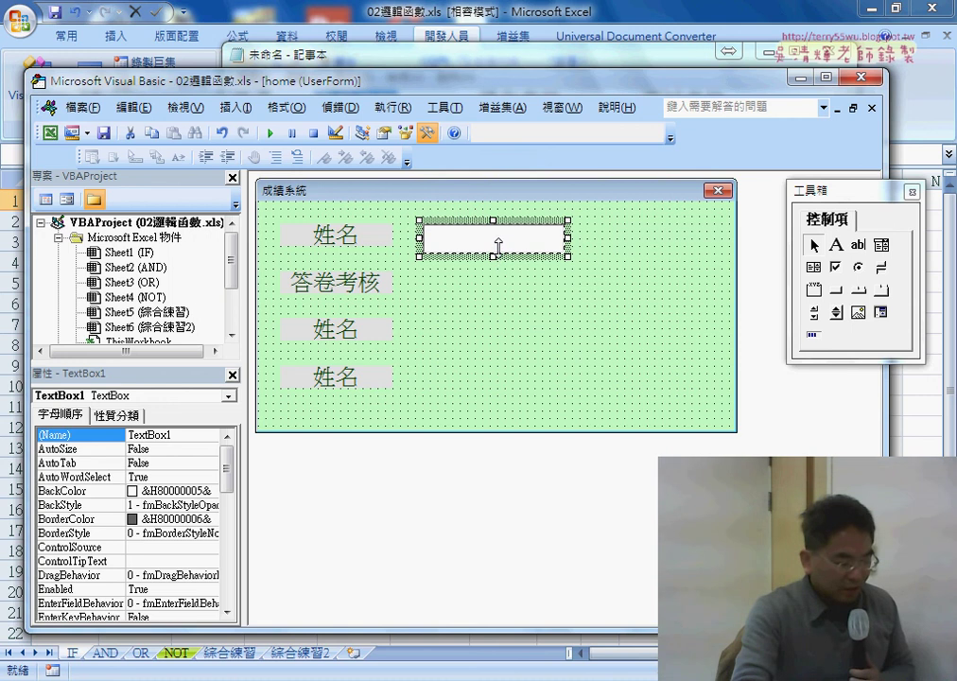
# Step: Make the first label and its text box the same height
pyautogui.click(295, 235)
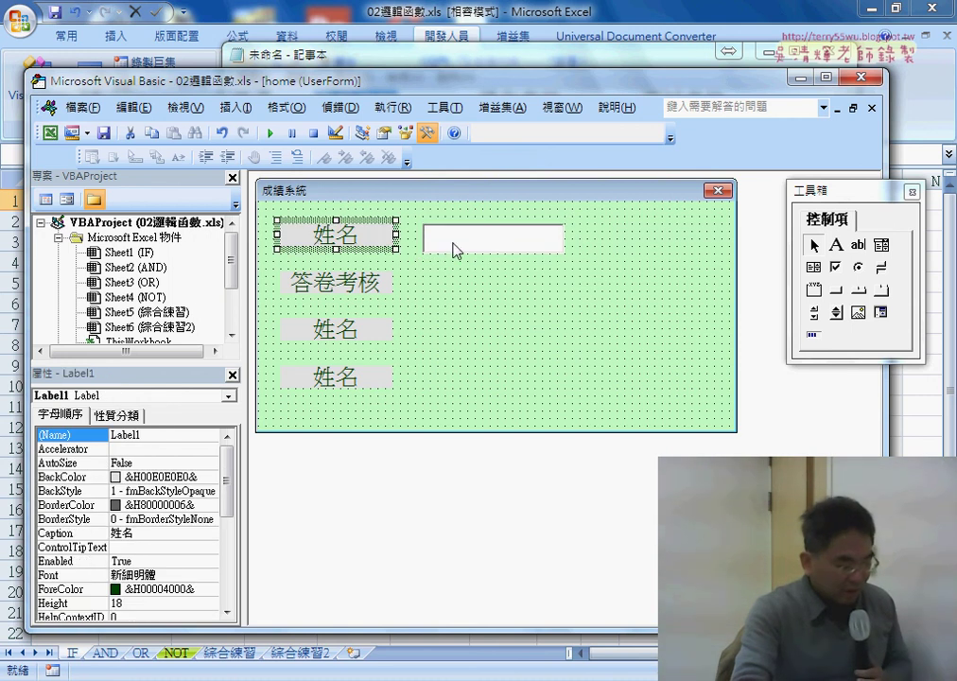
pyautogui.click(264, 222)
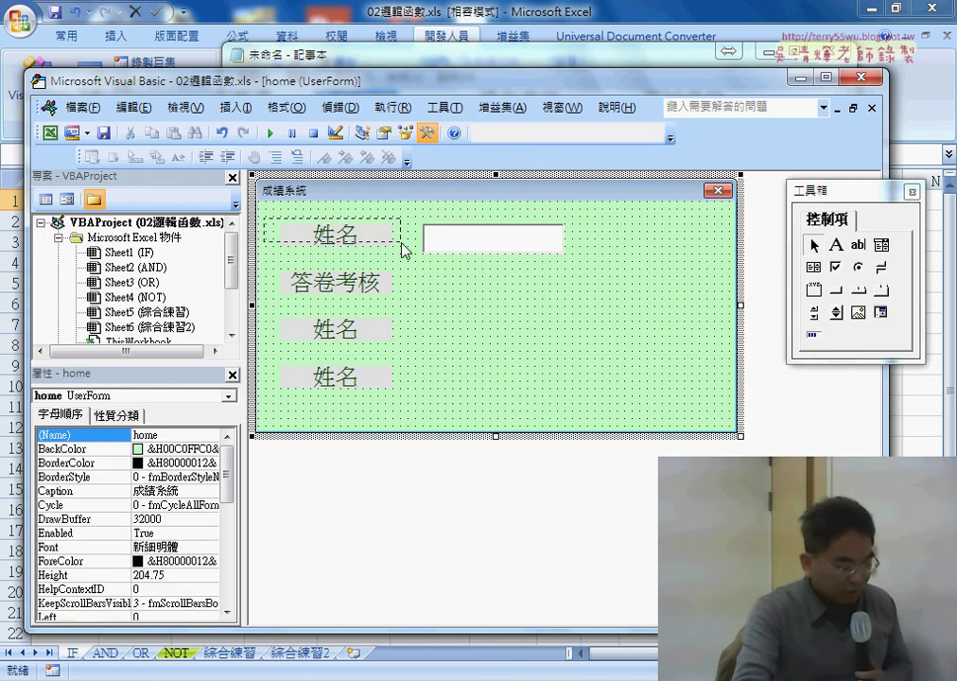
pyautogui.moveTo(402, 244); pyautogui.dragTo(421, 240)
pyautogui.moveTo(500, 251); pyautogui.dragTo(595, 260)
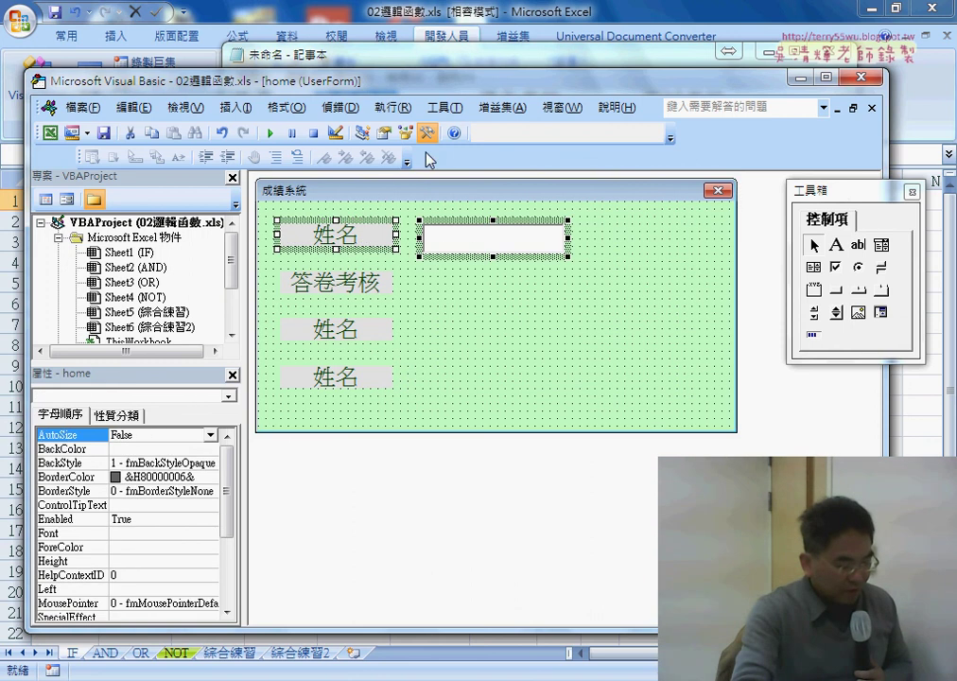
pyautogui.click(301, 109)
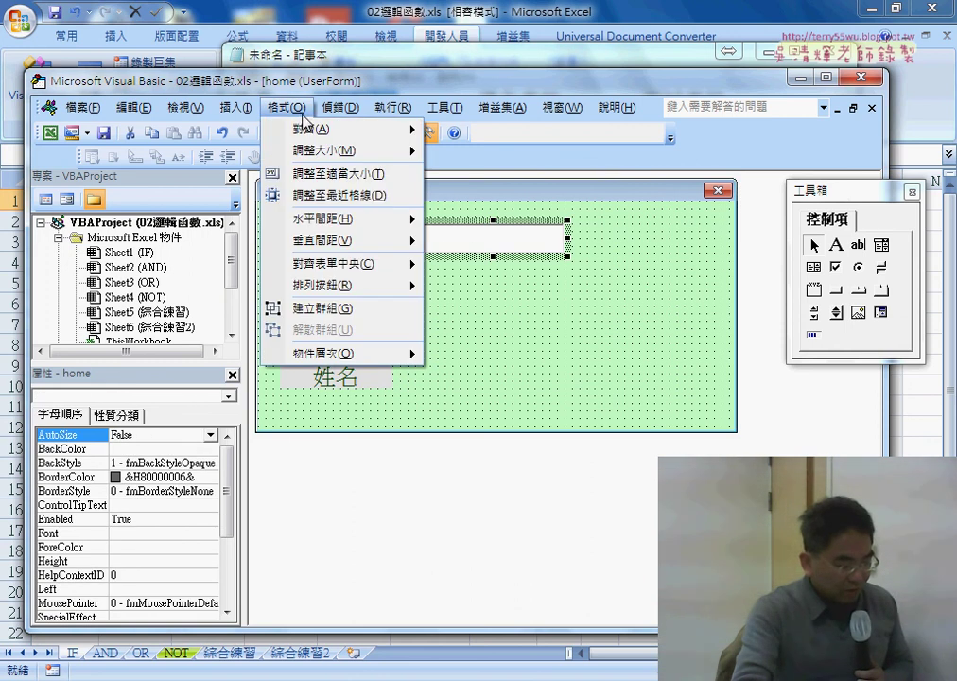
pyautogui.moveTo(307, 157)
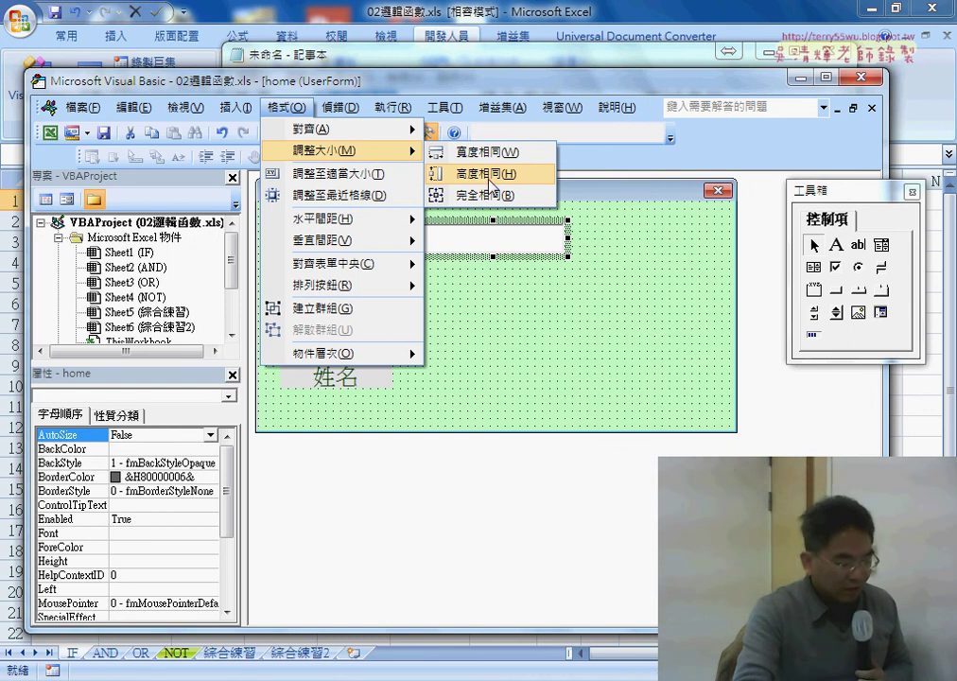
pyautogui.click(490, 183)
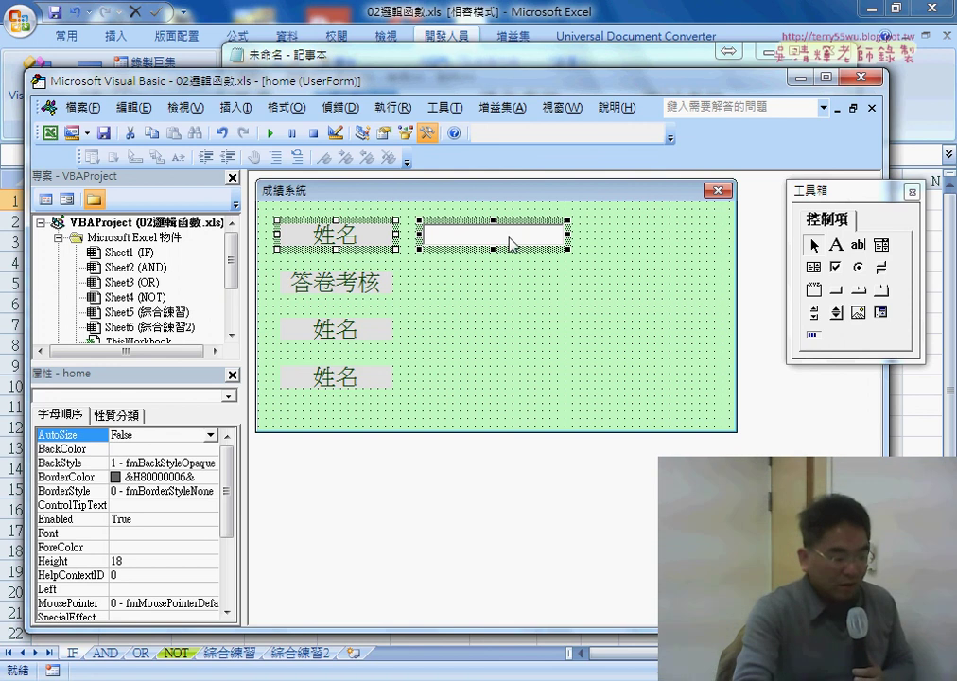
# Step: Copy the text box beside the second, third and fourth labels
pyautogui.click(527, 294)
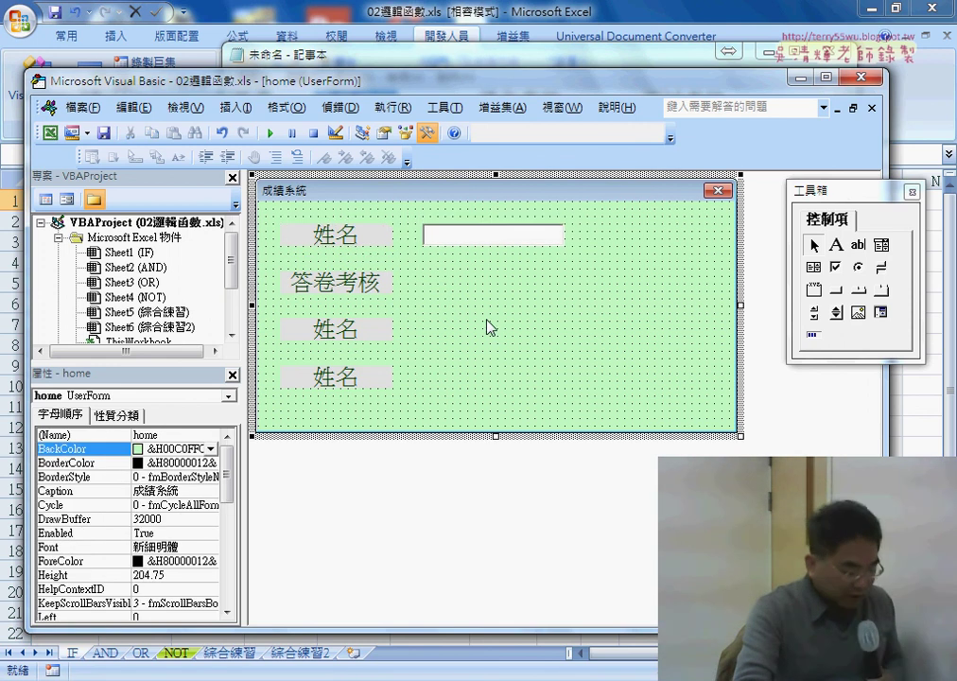
pyautogui.moveTo(511, 241); pyautogui.dragTo(514, 298)
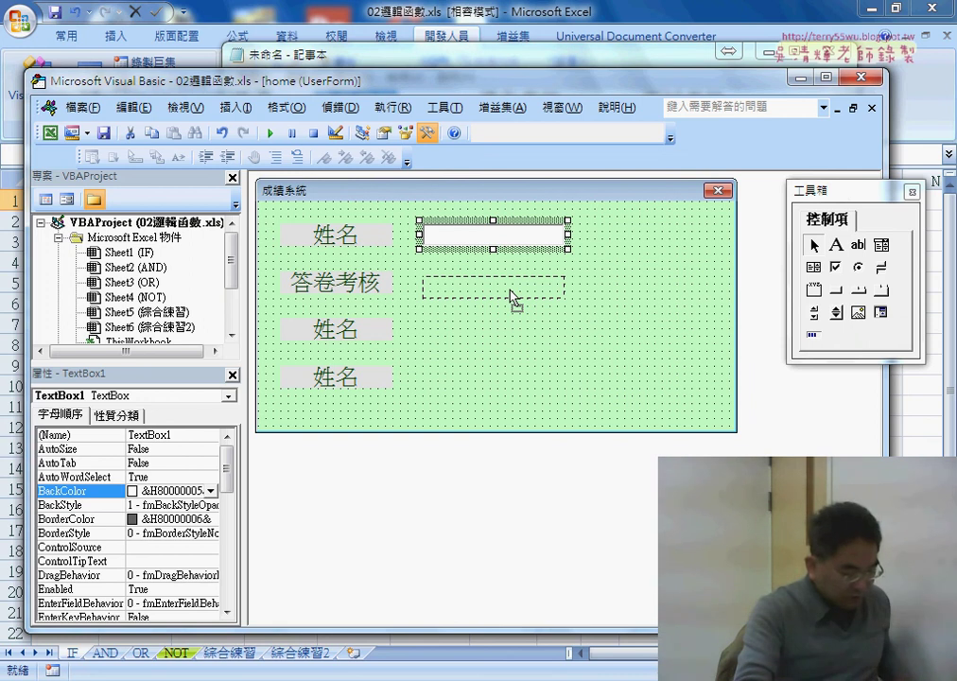
pyautogui.moveTo(511, 295)
pyautogui.mouseDown()
pyautogui.moveTo(512, 388)
pyautogui.moveTo(446, 243)
pyautogui.mouseUp()
pyautogui.click(619, 399)
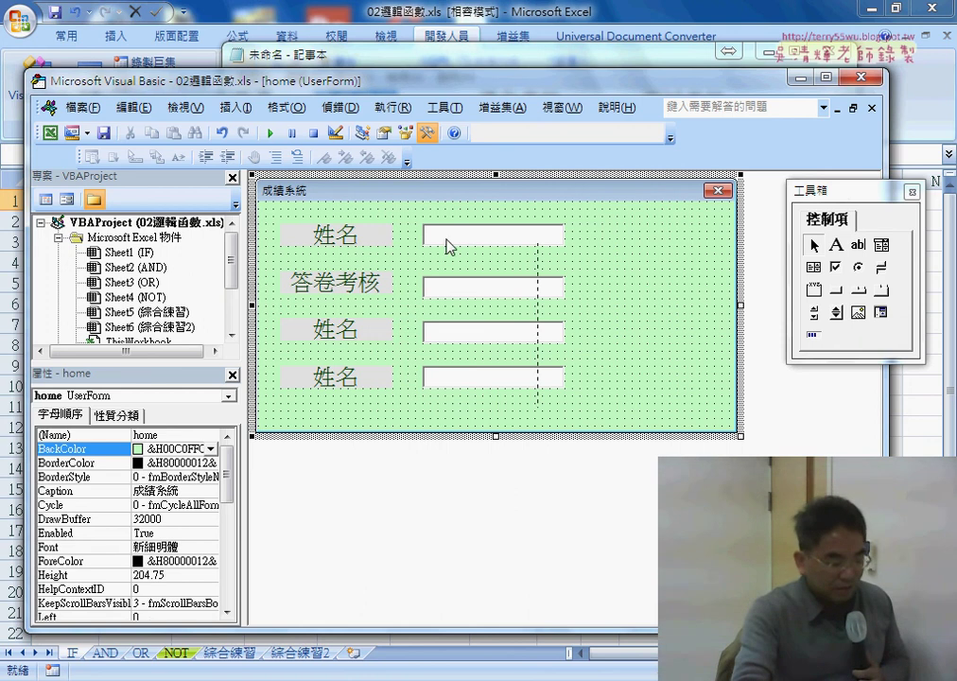
# Step: Space the four text boxes evenly from top to bottom
pyautogui.click(287, 107)
pyautogui.moveTo(350, 240)
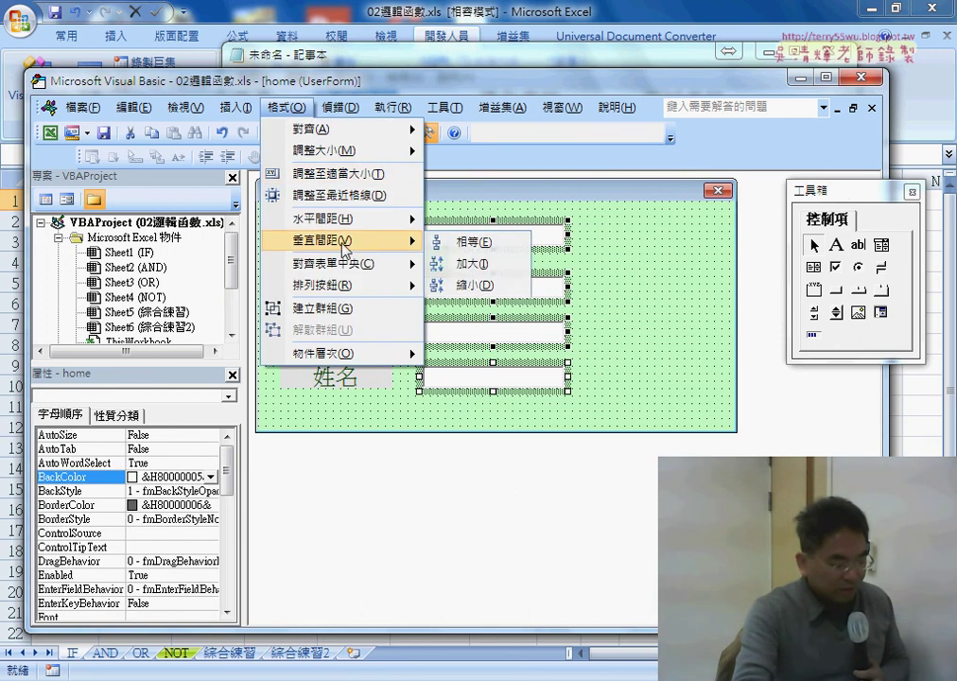
pyautogui.click(477, 245)
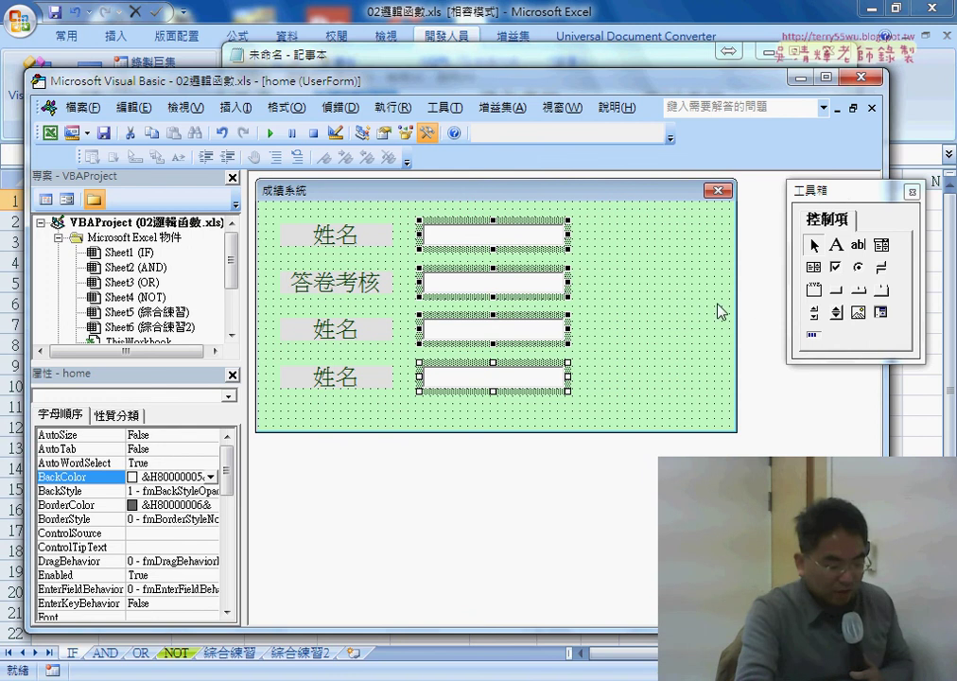
pyautogui.click(721, 312)
pyautogui.click(815, 292)
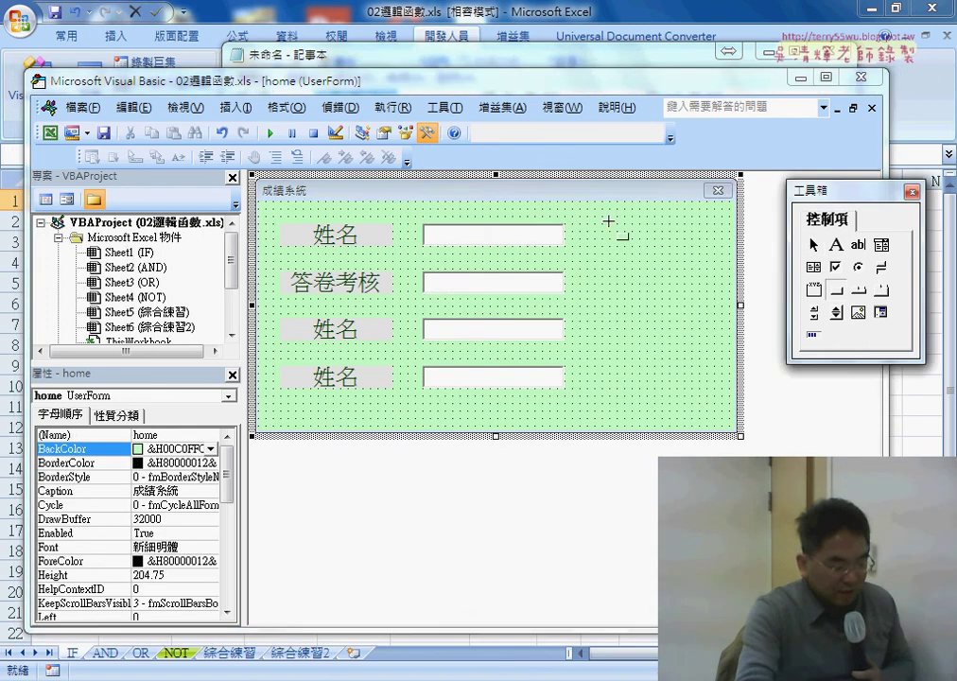
# Step: Draw a command button at the form's top right captioned 確定
pyautogui.moveTo(608, 222); pyautogui.dragTo(709, 264)
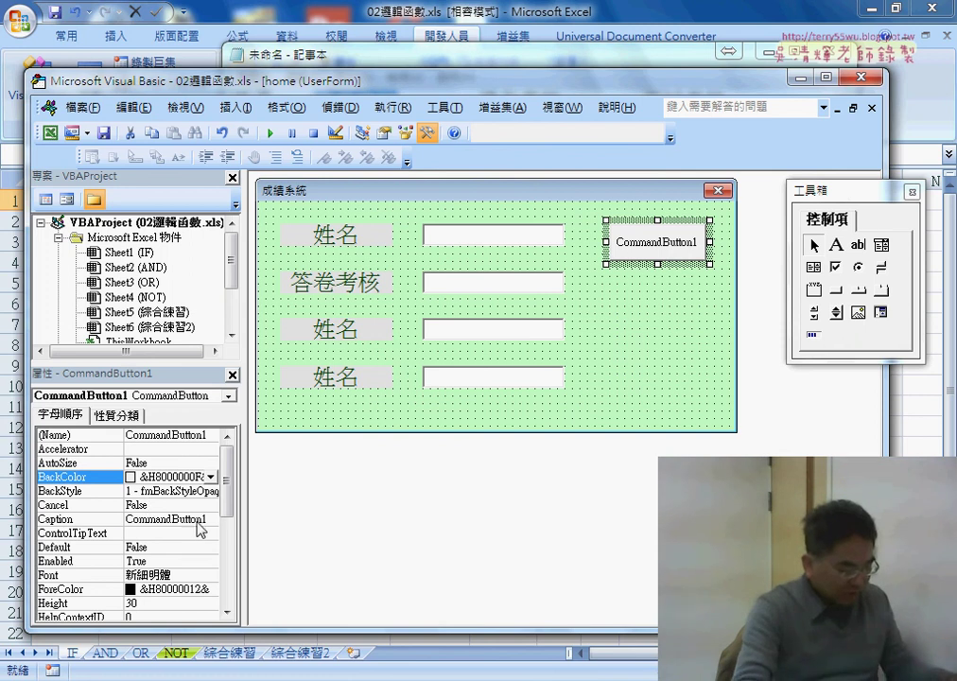
pyautogui.click(81, 519)
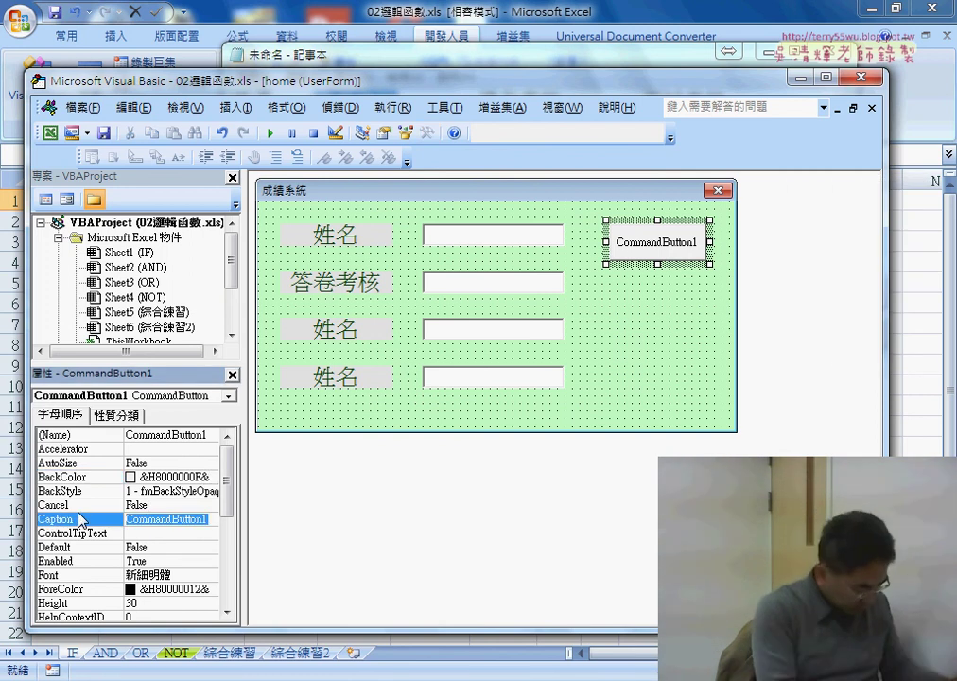
pyautogui.write('fm,4')
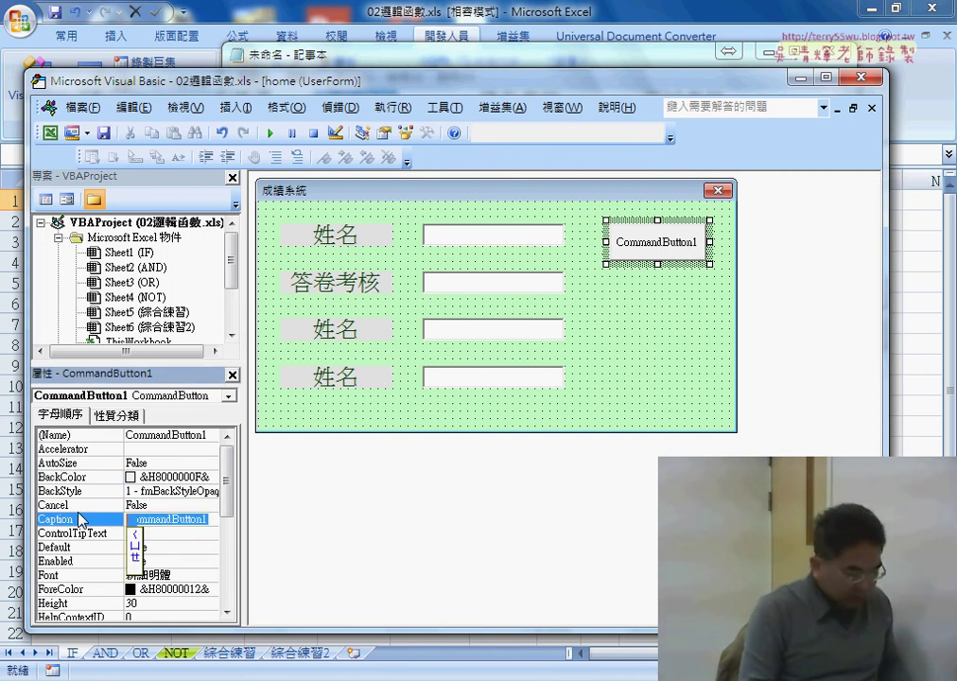
pyautogui.write('2u/4')
pyautogui.press('Return')
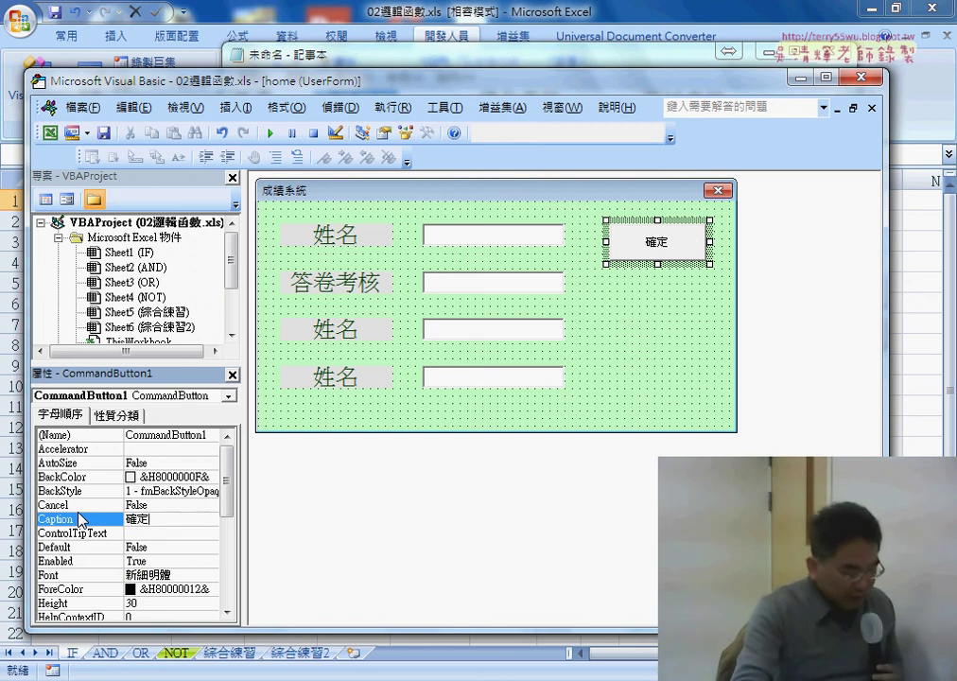
# Step: Set the button's font size to 18
pyautogui.click(96, 575)
pyautogui.click(211, 576)
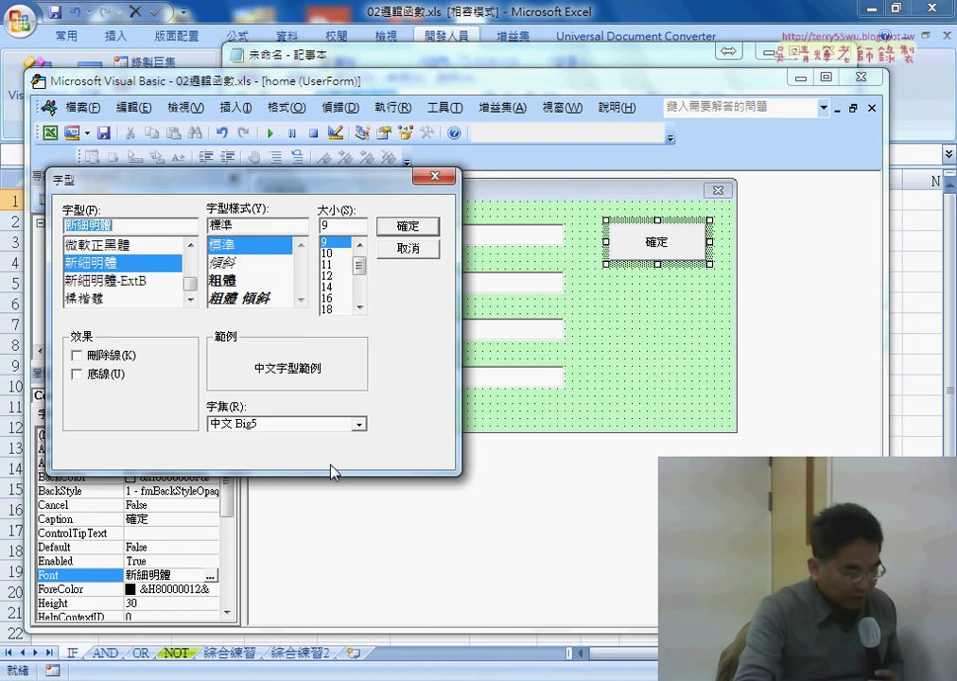
pyautogui.click(331, 309)
pyautogui.click(416, 229)
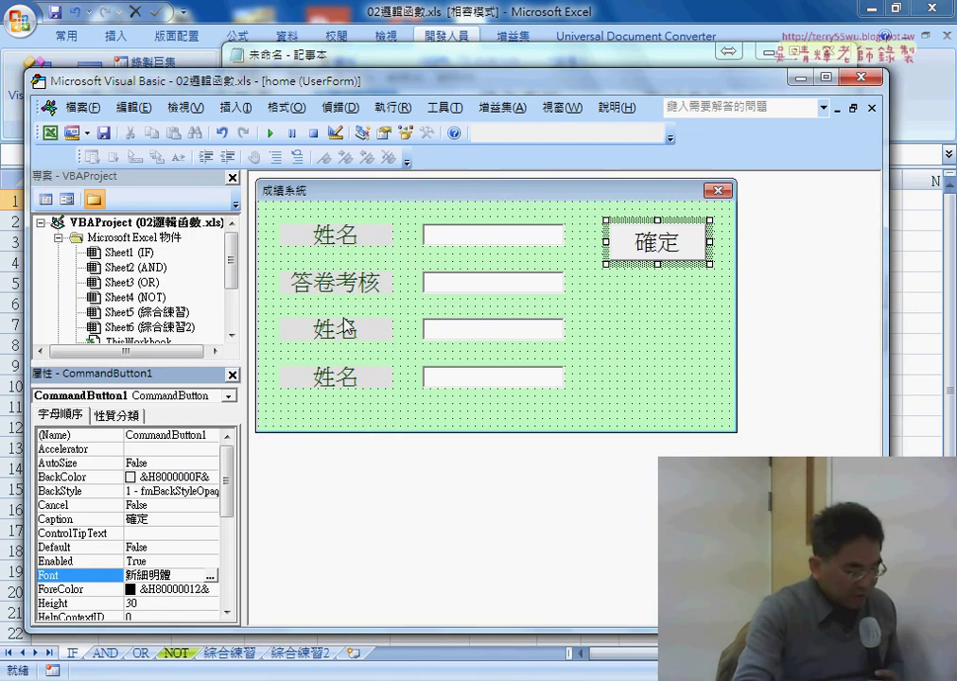
# Step: Give the button a light green BackColor and a red ForeColor
pyautogui.click(97, 477)
pyautogui.click(211, 476)
pyautogui.click(85, 497)
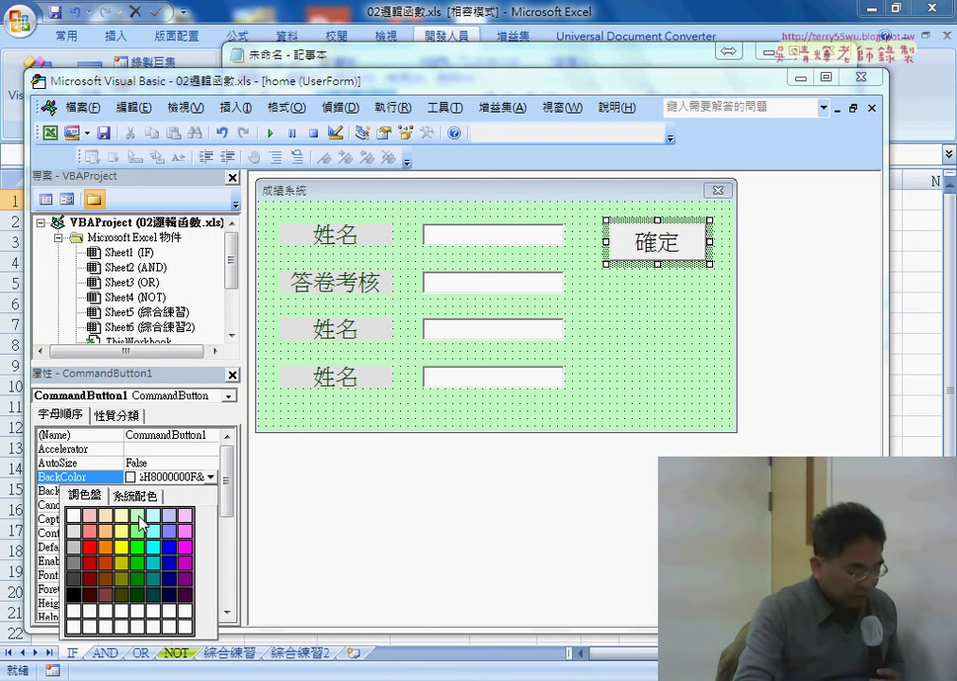
pyautogui.click(138, 518)
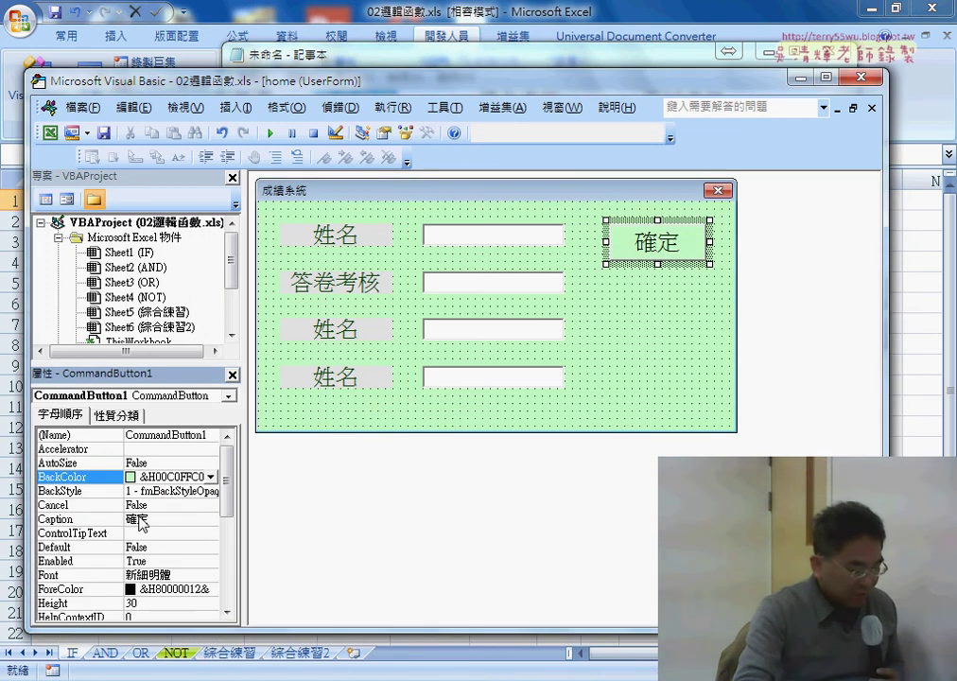
pyautogui.click(84, 591)
pyautogui.click(211, 589)
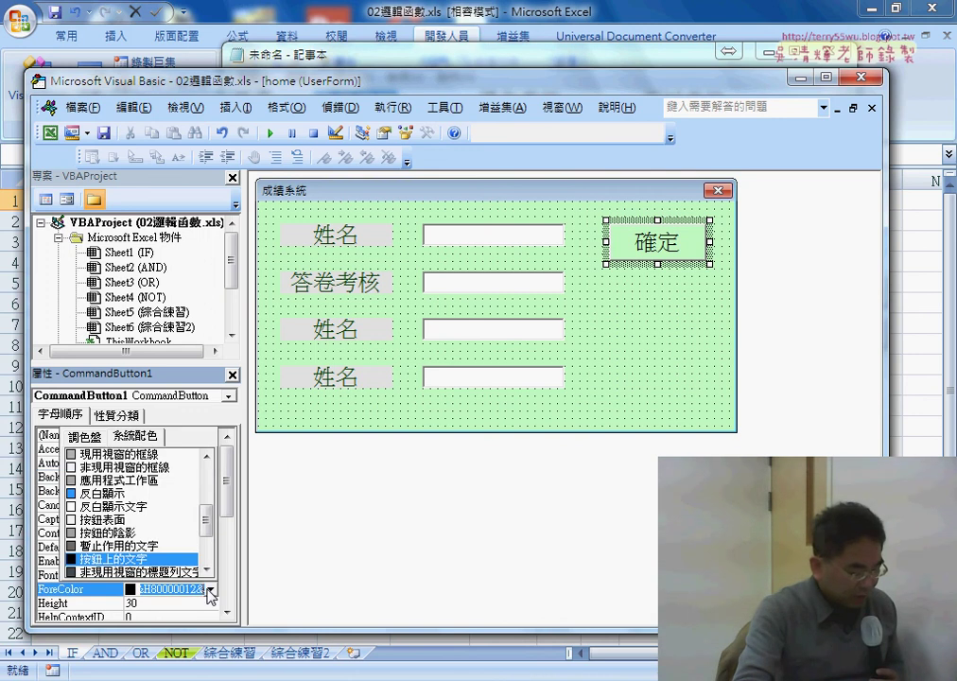
pyautogui.click(84, 436)
pyautogui.click(93, 502)
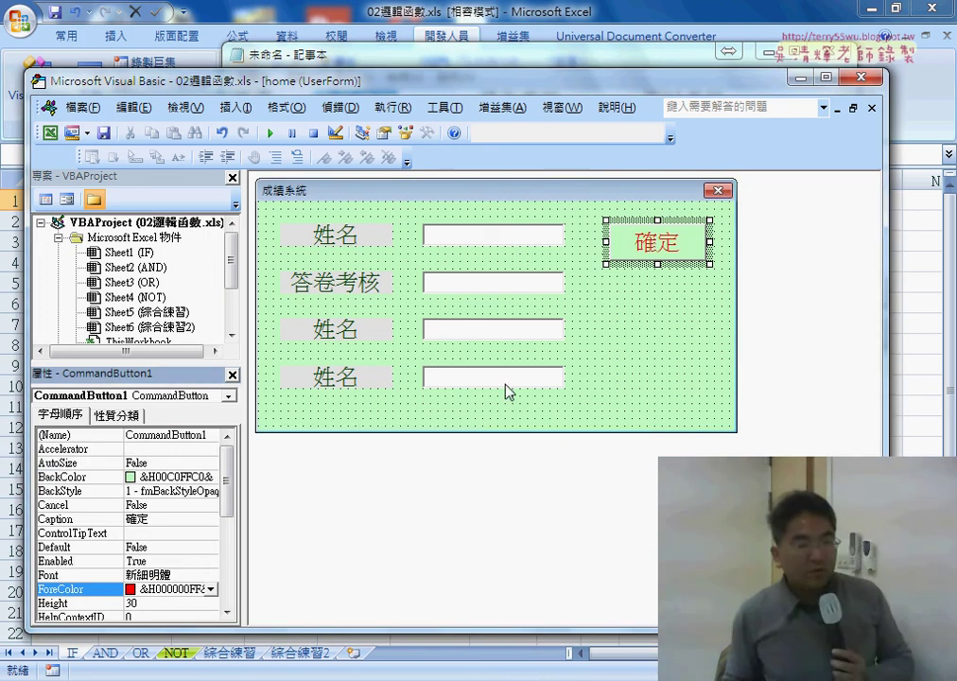
pyautogui.click(676, 383)
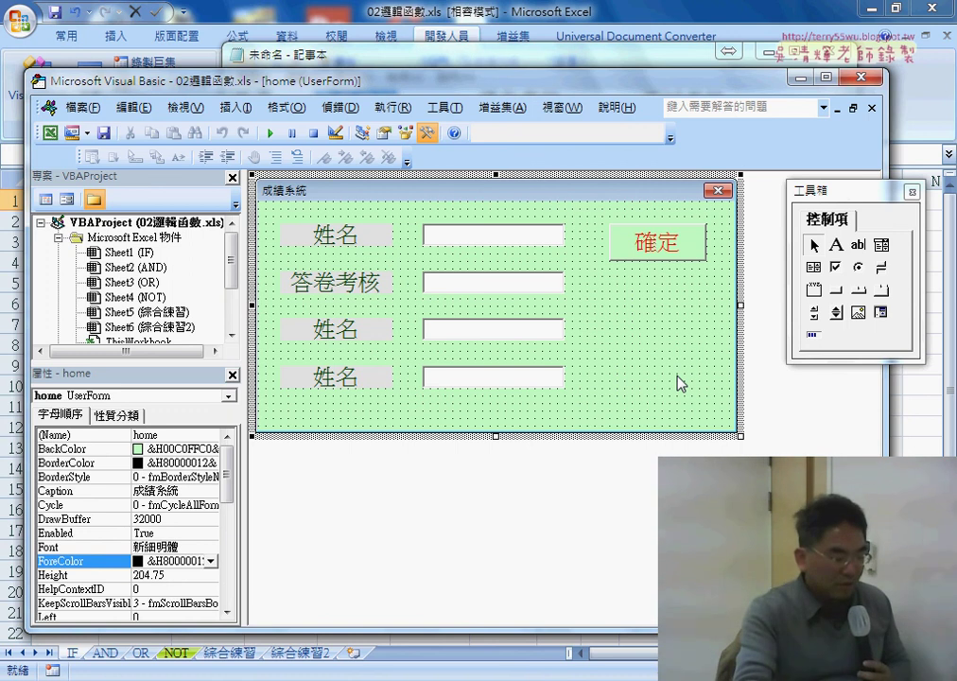
pyautogui.click(269, 137)
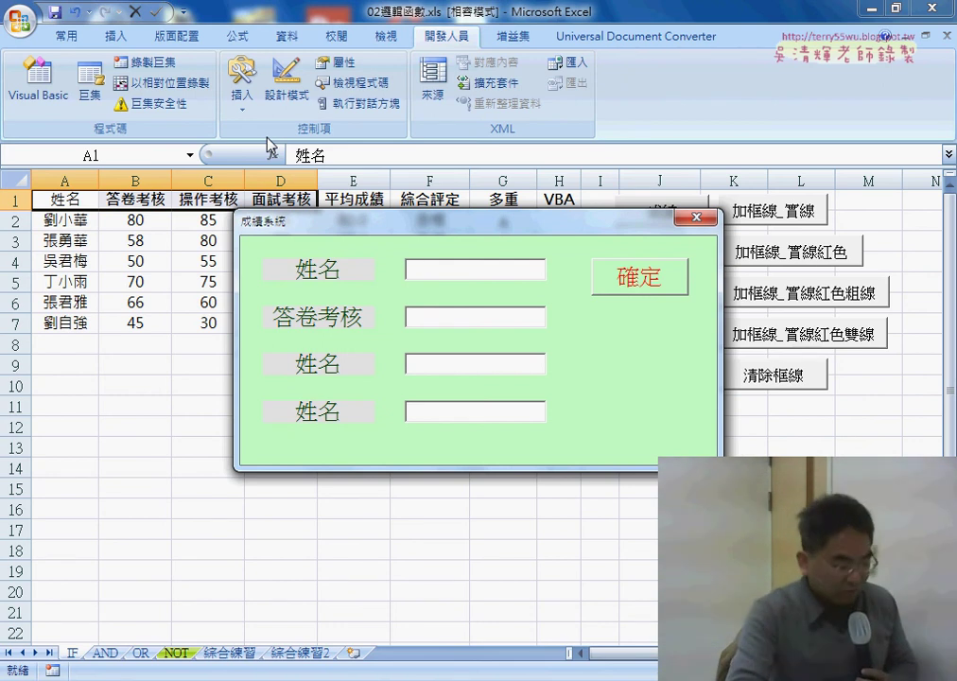
pyautogui.click(696, 218)
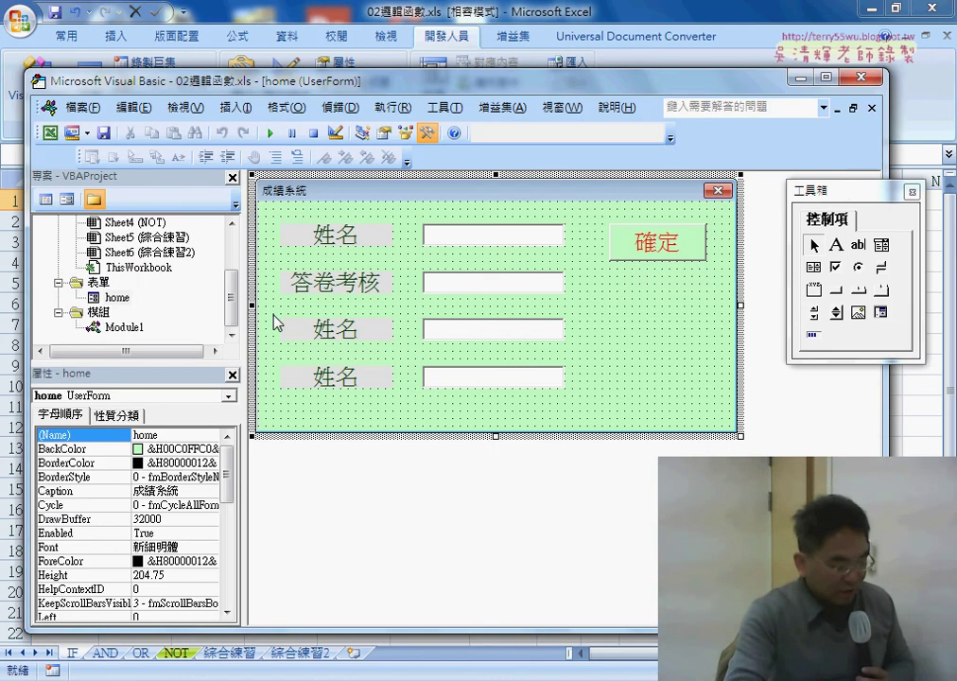
pyautogui.rightClick(137, 237)
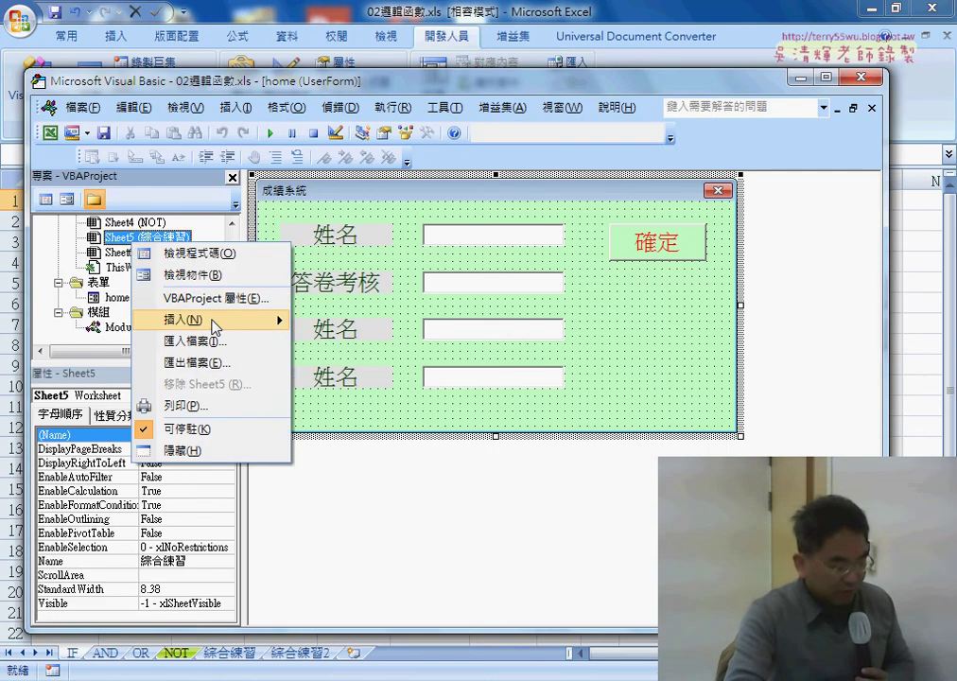
pyautogui.moveTo(248, 320)
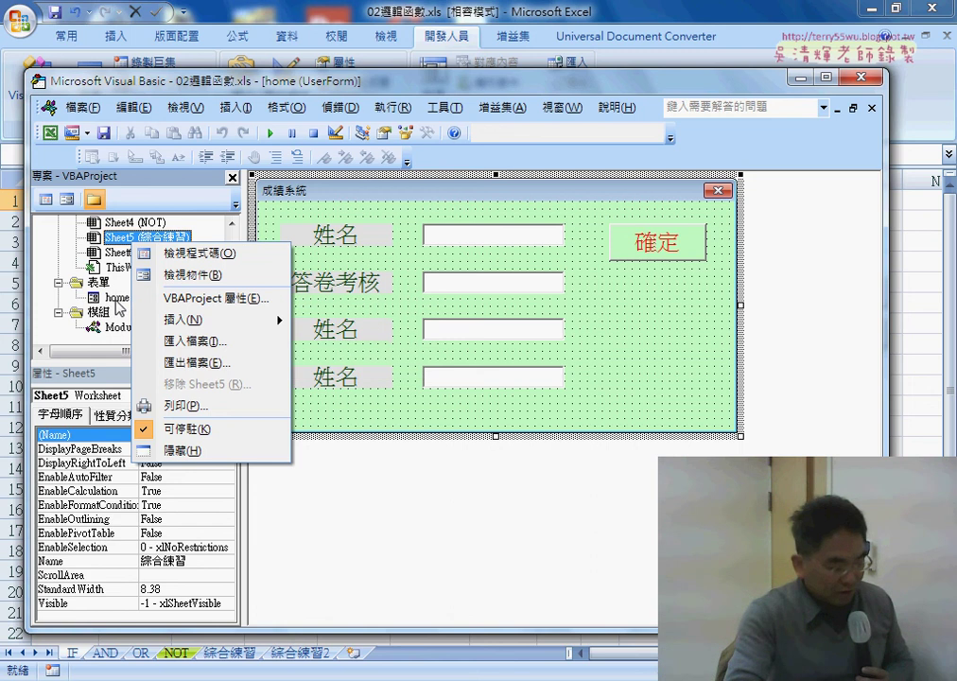
pyautogui.click(115, 297)
pyautogui.click(159, 435)
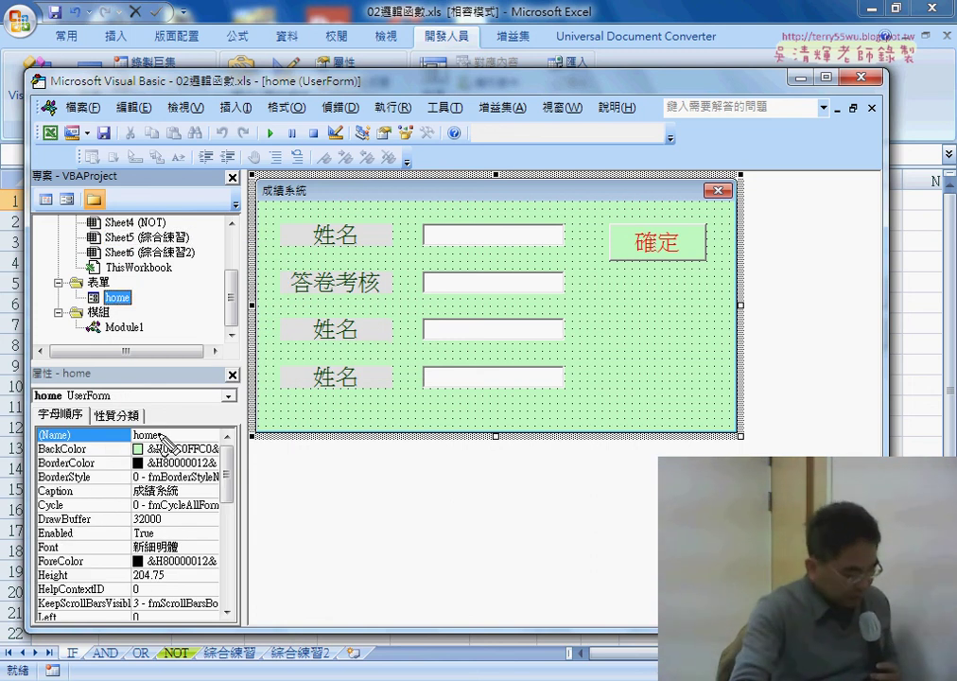
pyautogui.moveTo(133, 441); pyautogui.dragTo(123, 436)
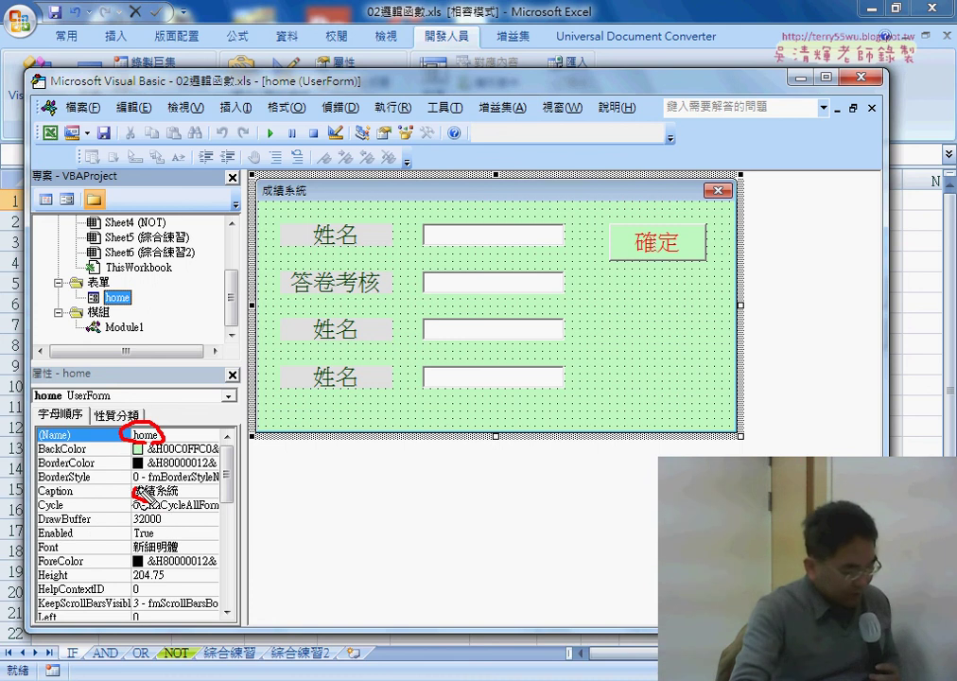
pyautogui.moveTo(142, 498); pyautogui.dragTo(134, 486)
pyautogui.moveTo(113, 443); pyautogui.dragTo(90, 469)
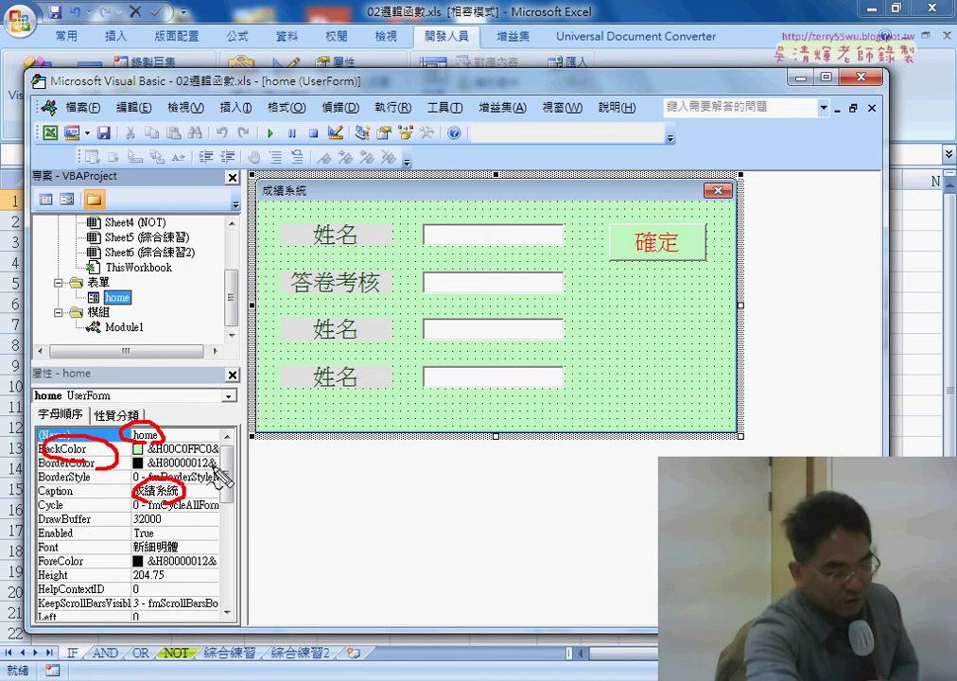